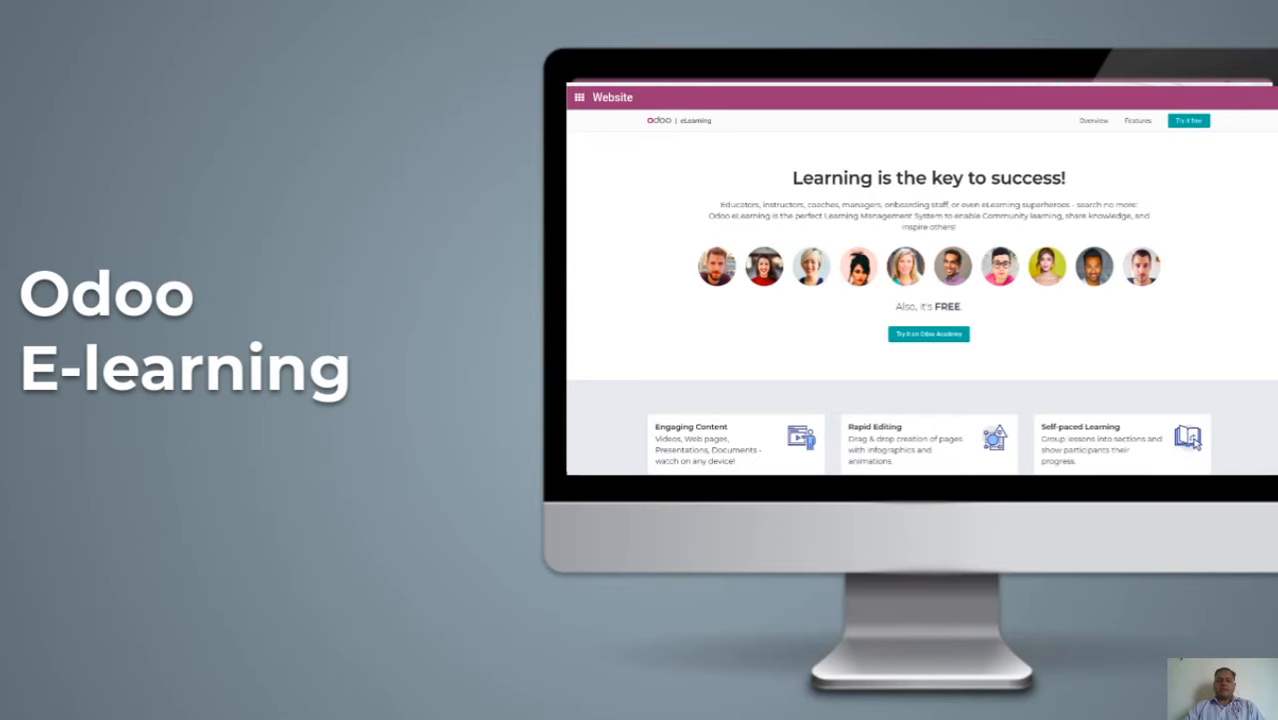
# Leave the slideshow, switch to Odoo and open the eLearning app to look over its courses
pyautogui.press('Escape')
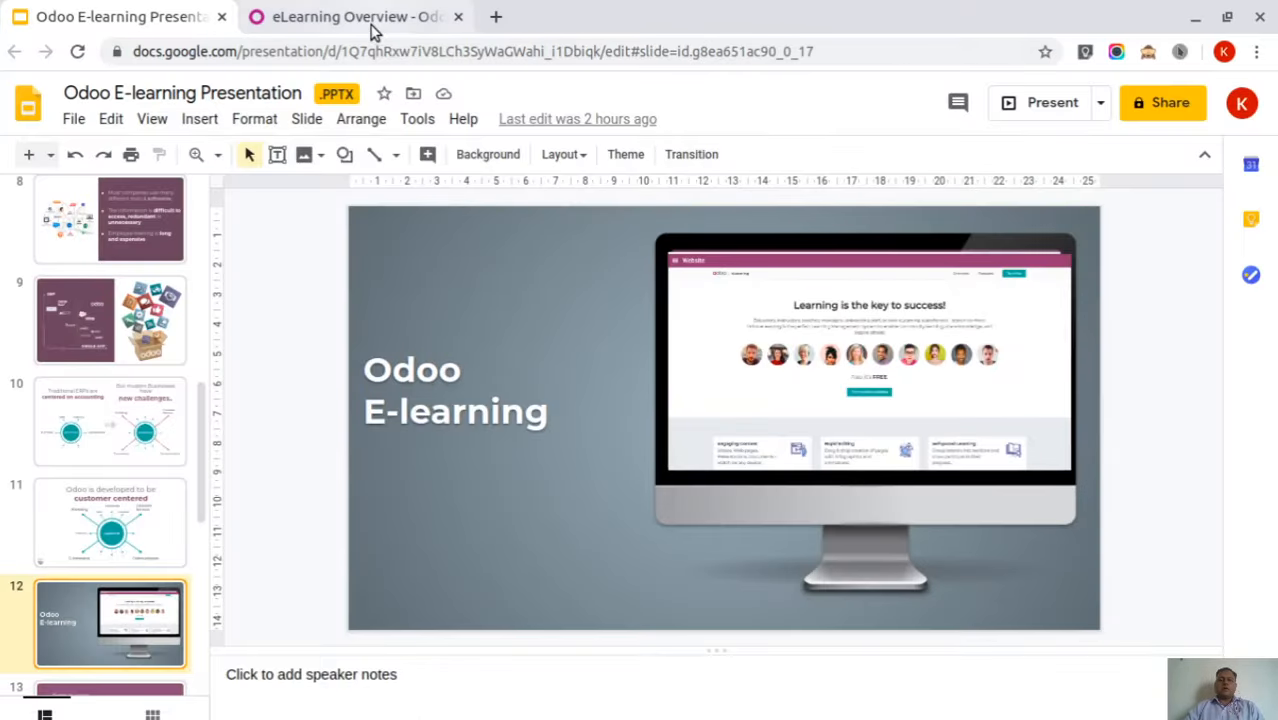
pyautogui.click(352, 17)
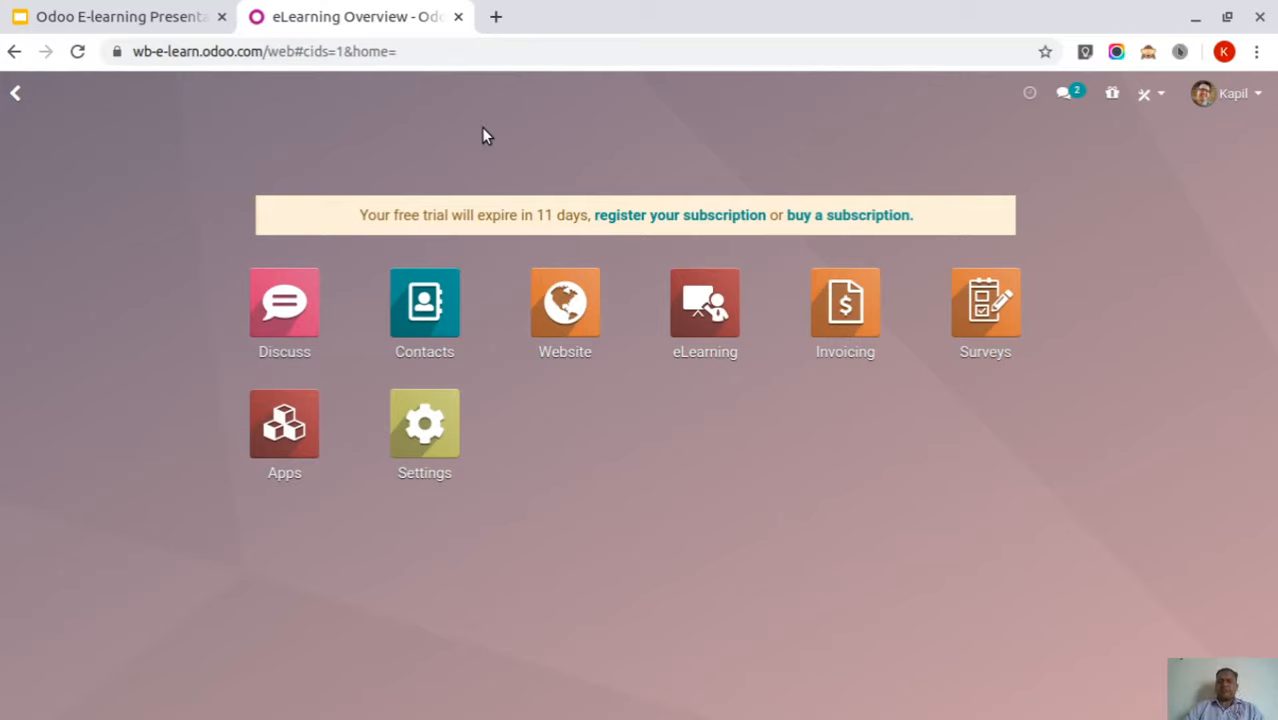
pyautogui.click(702, 311)
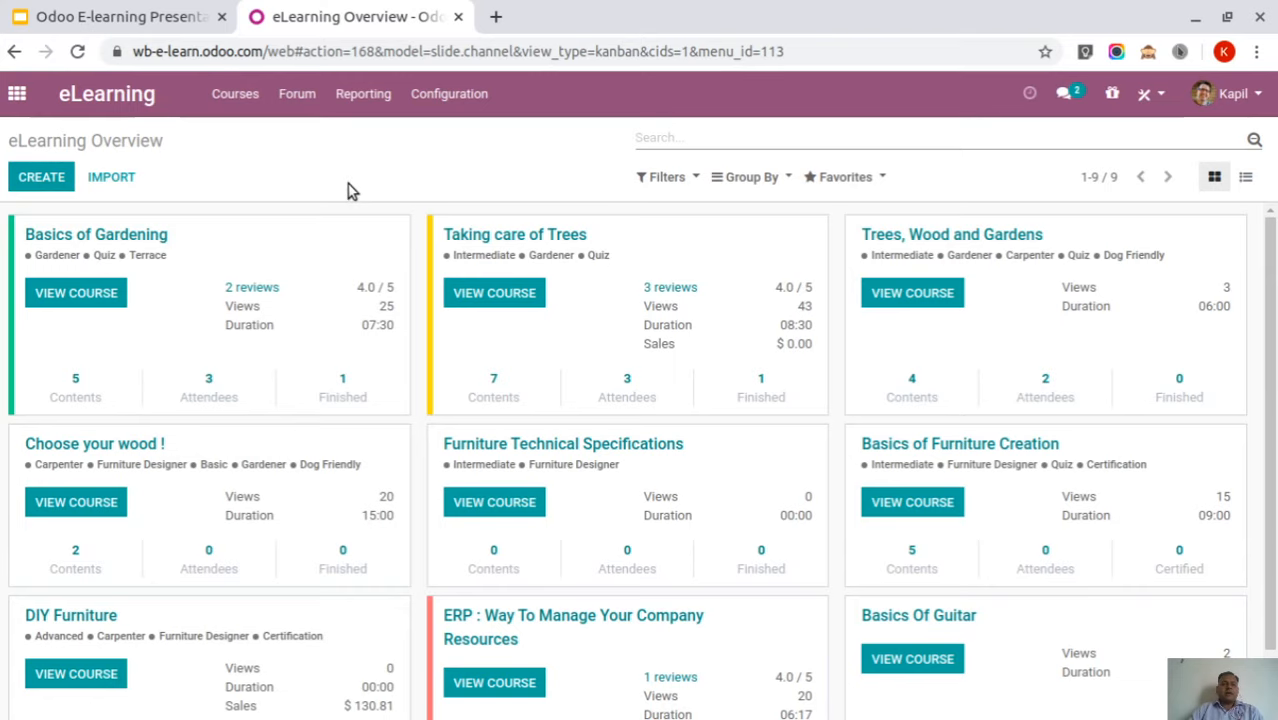
pyautogui.scroll(-2, 551, 248)
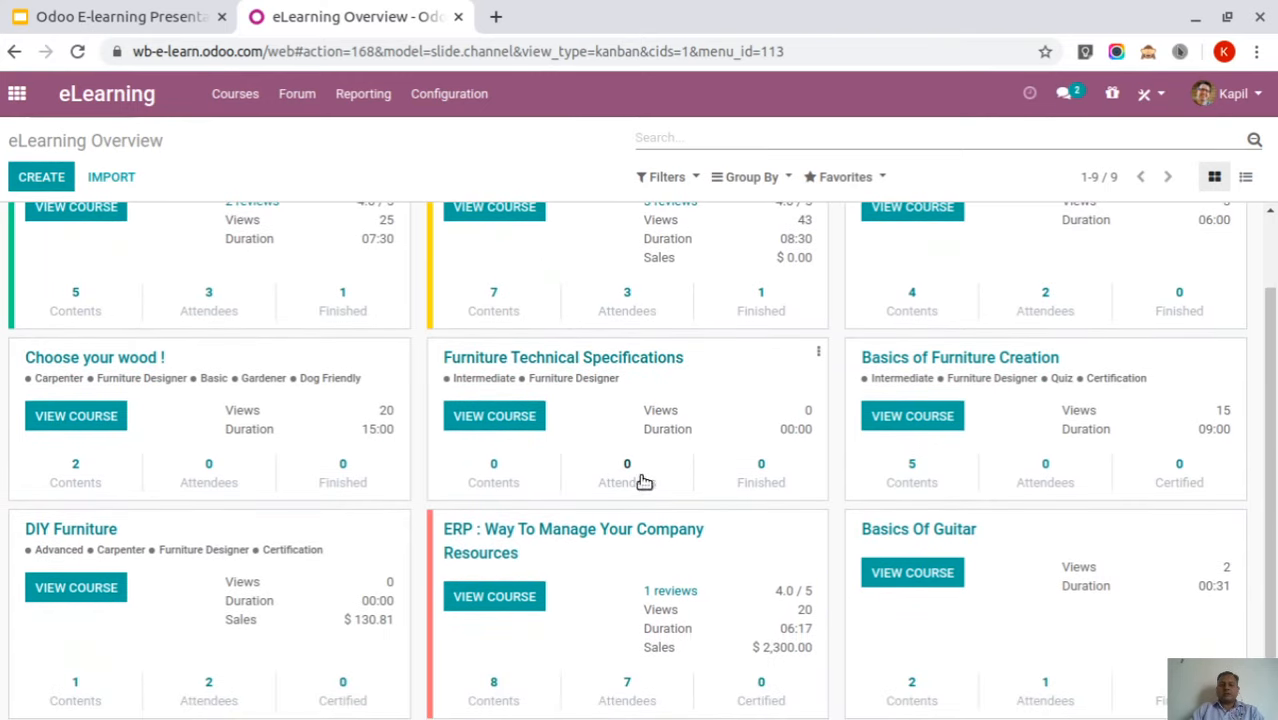
pyautogui.scroll(2, 670, 512)
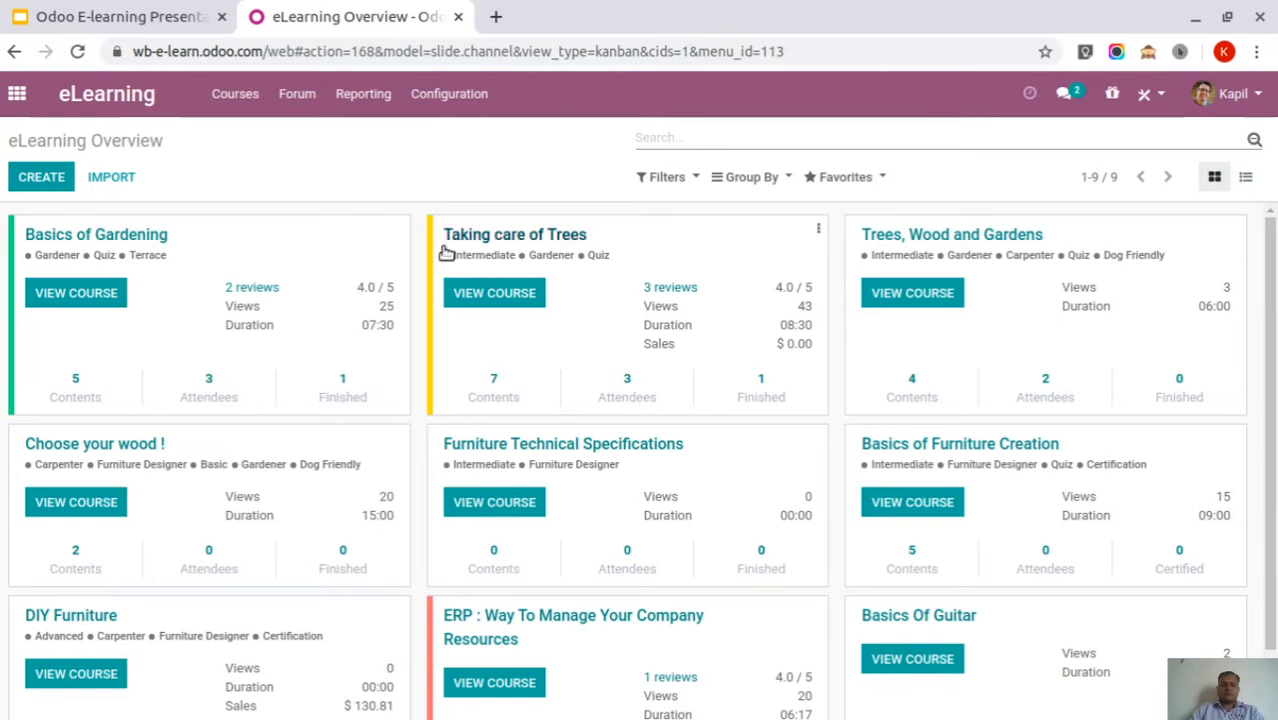
pyautogui.scroll(-1, 547, 262)
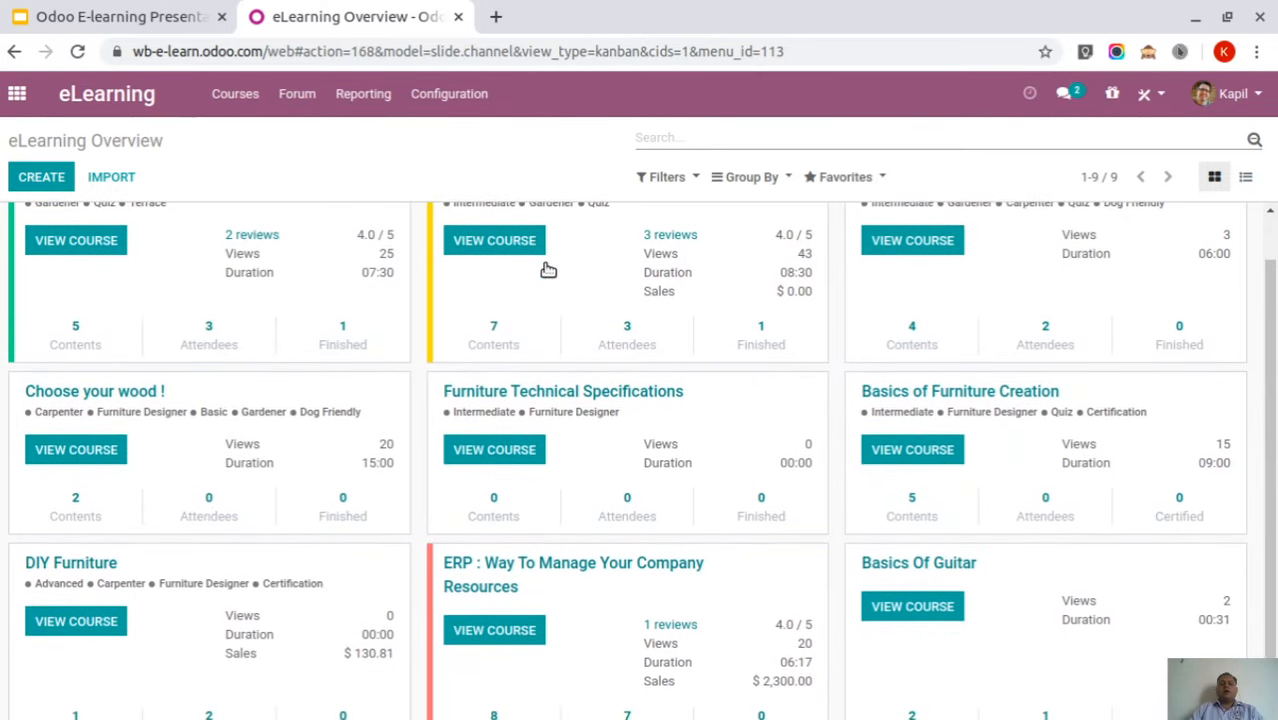
pyautogui.scroll(1, 550, 285)
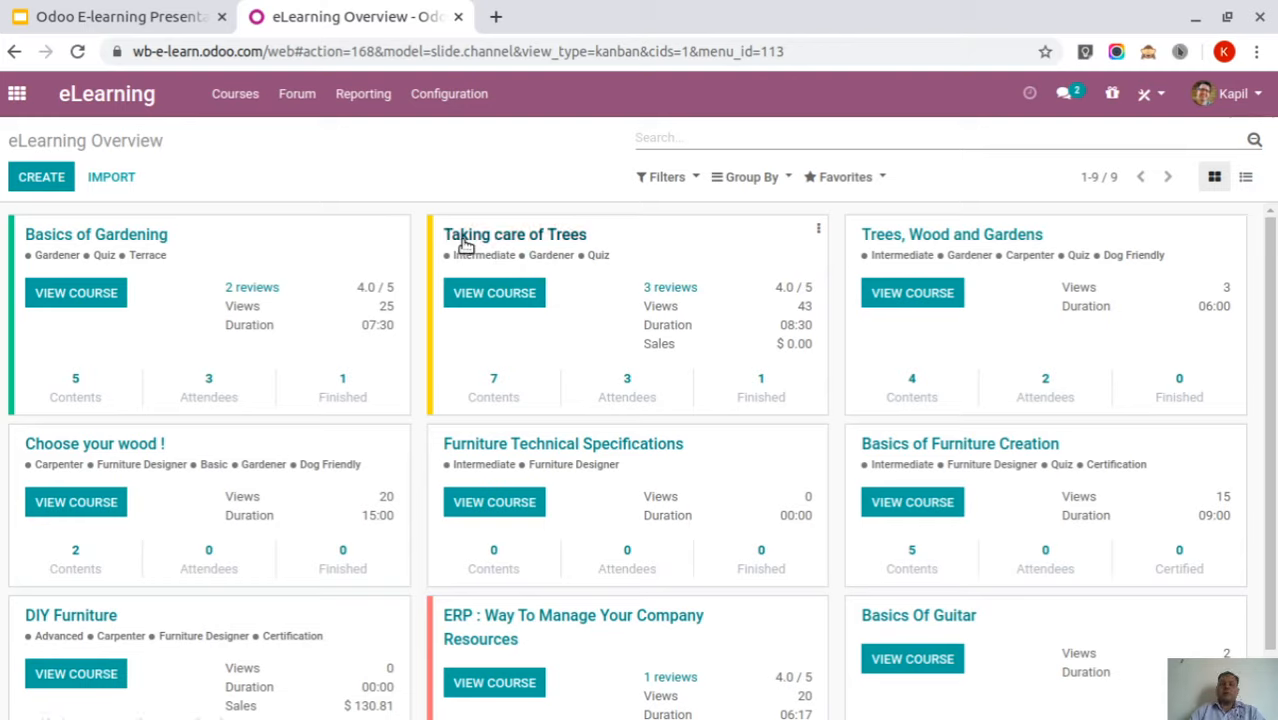
# Review the contents and the finished attendees of the Taking care of Trees course, returning to the course overview
pyautogui.click(495, 389)
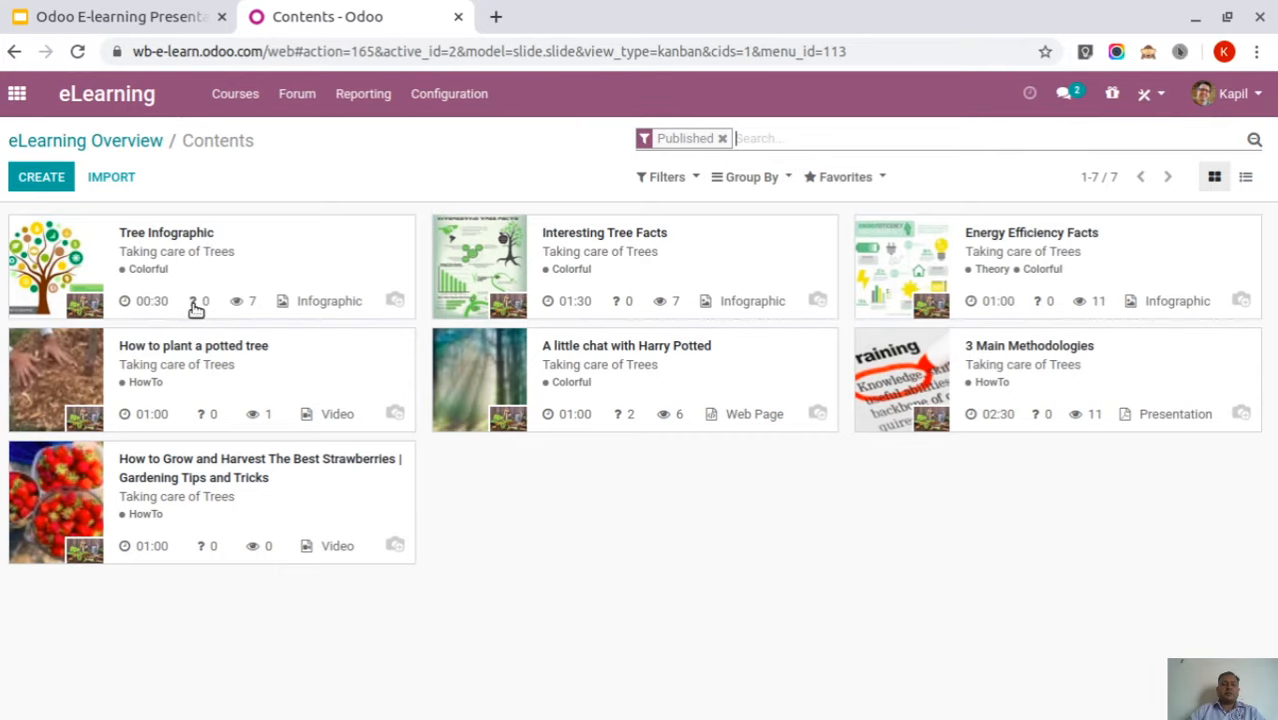
pyautogui.click(133, 143)
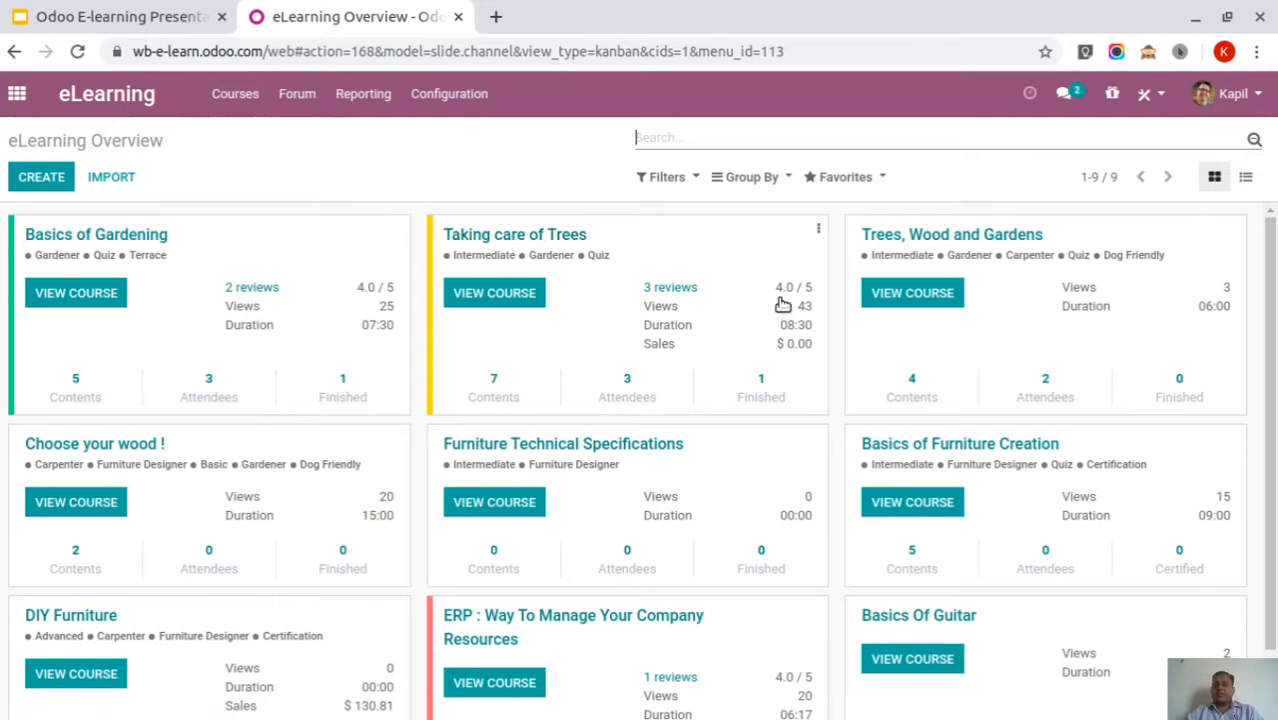
pyautogui.click(762, 385)
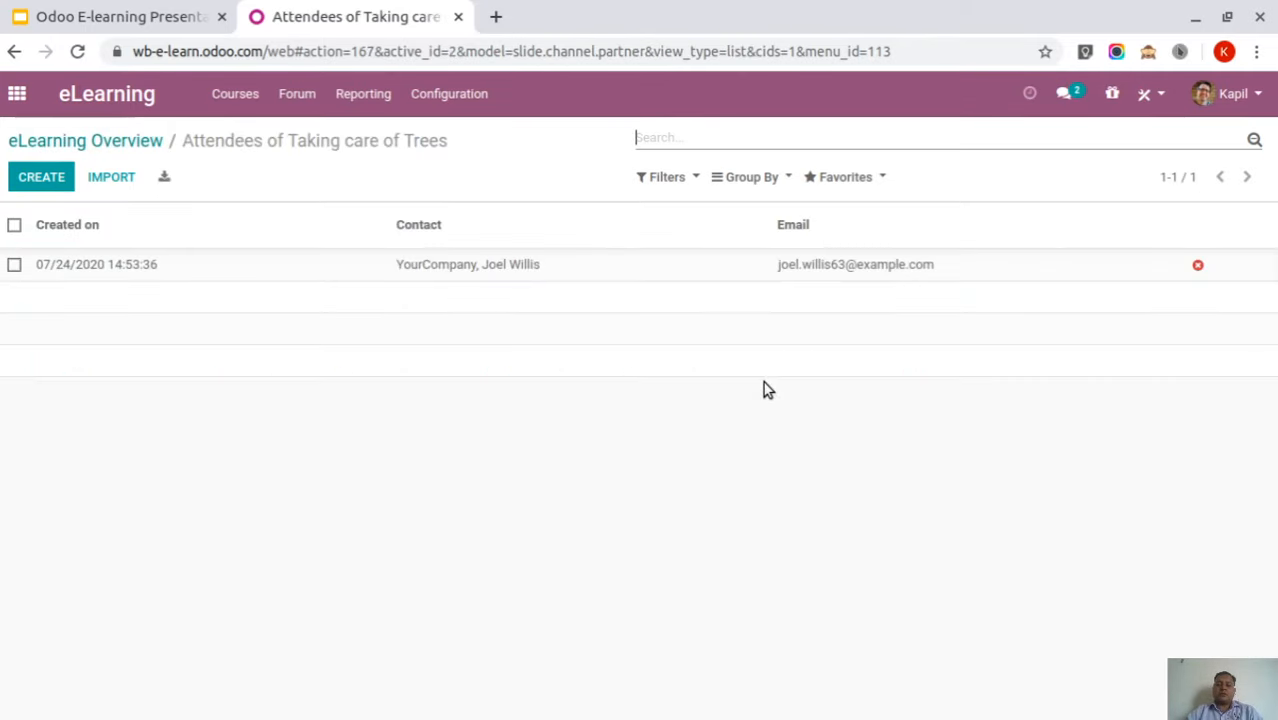
pyautogui.click(114, 140)
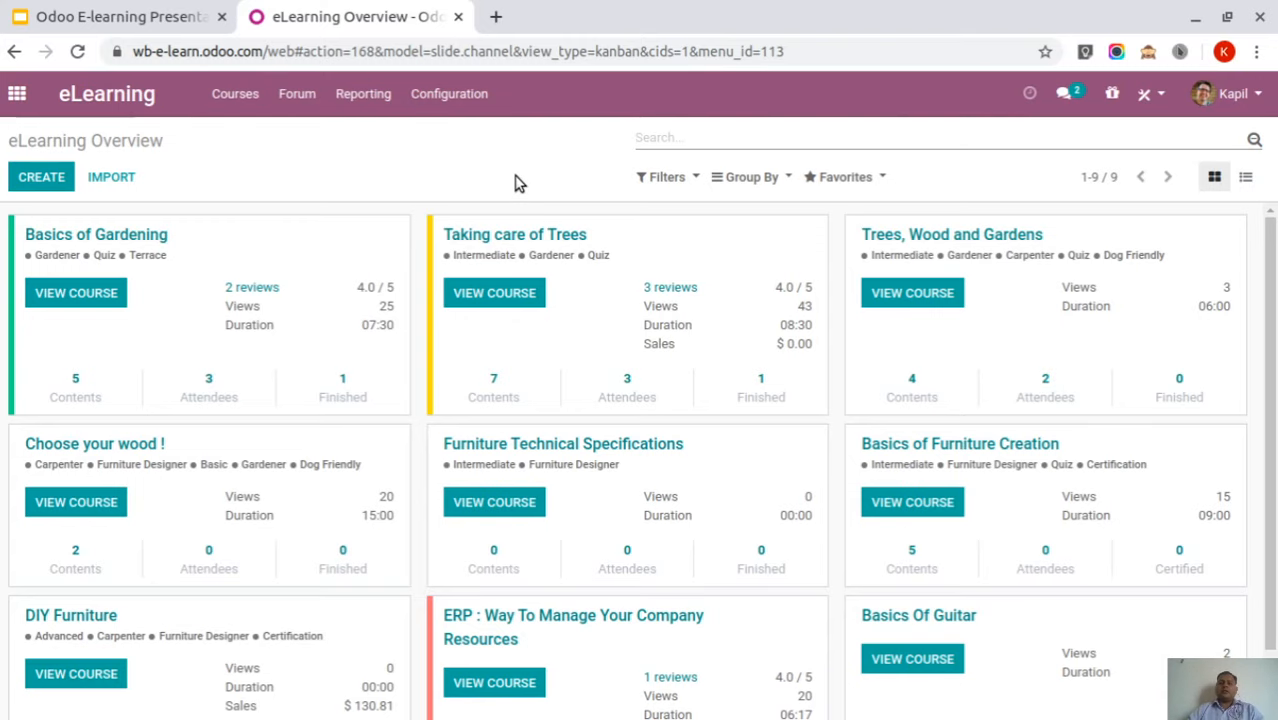
pyautogui.scroll(-1, 605, 320)
pyautogui.scroll(1, 615, 356)
pyautogui.scroll(-1, 570, 415)
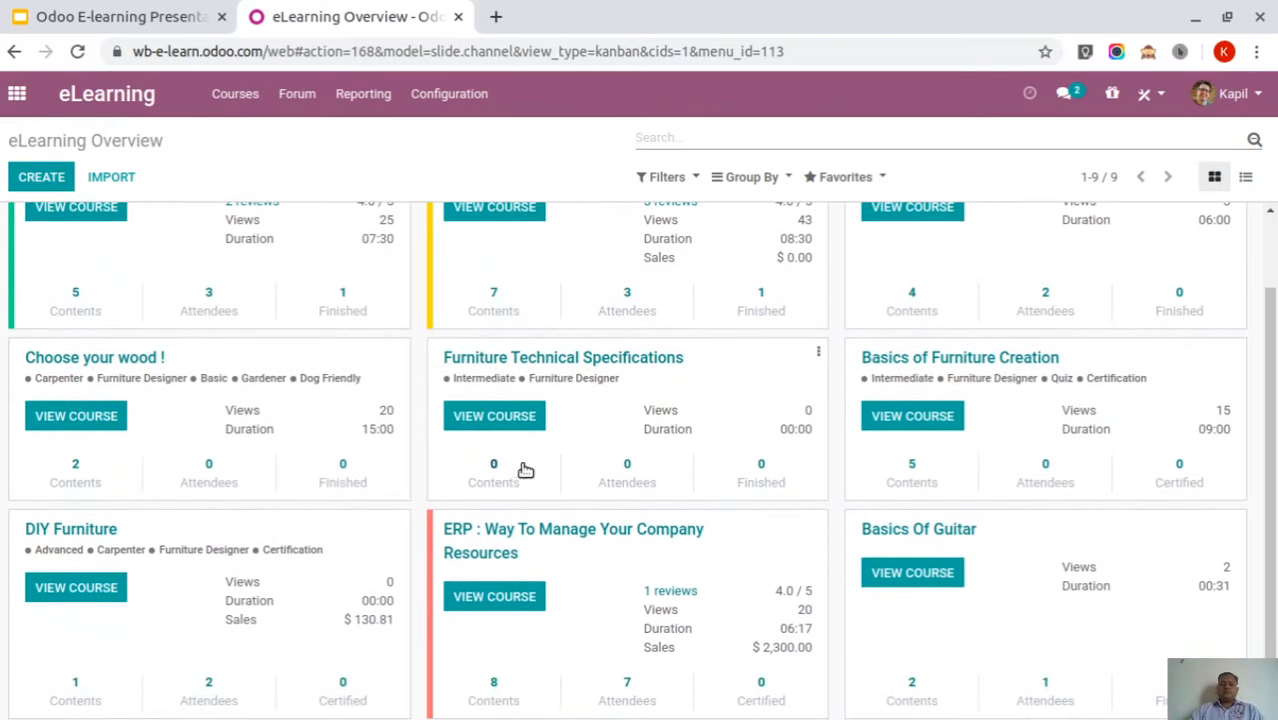
pyautogui.scroll(1, 603, 430)
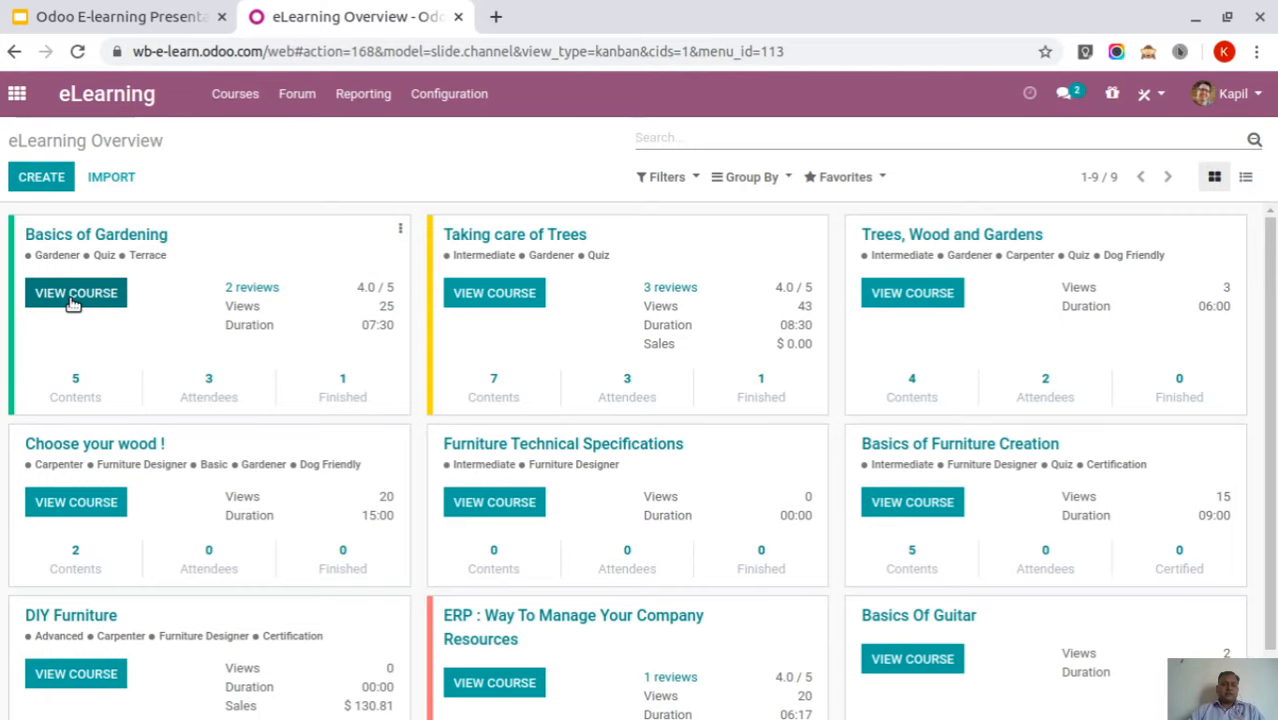
# Open the Basics of Gardening course and review its ratings and forum posts, returning to the course record
pyautogui.click(82, 240)
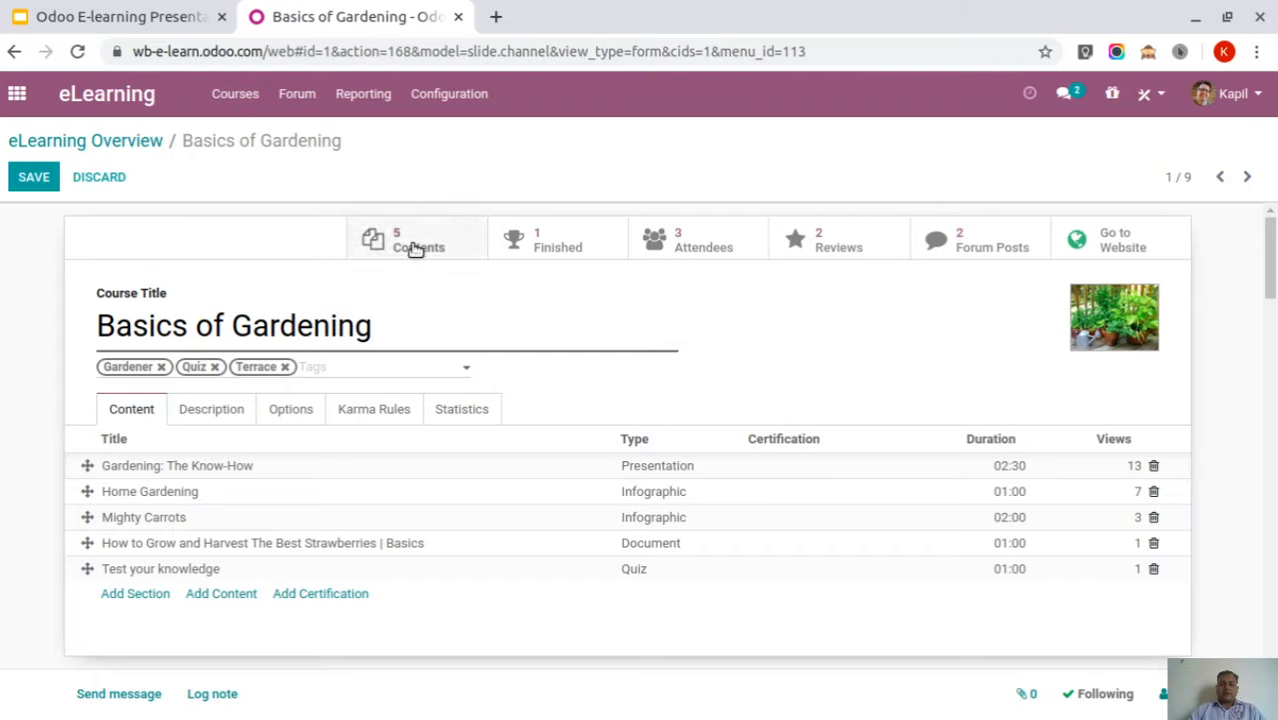
pyautogui.click(837, 247)
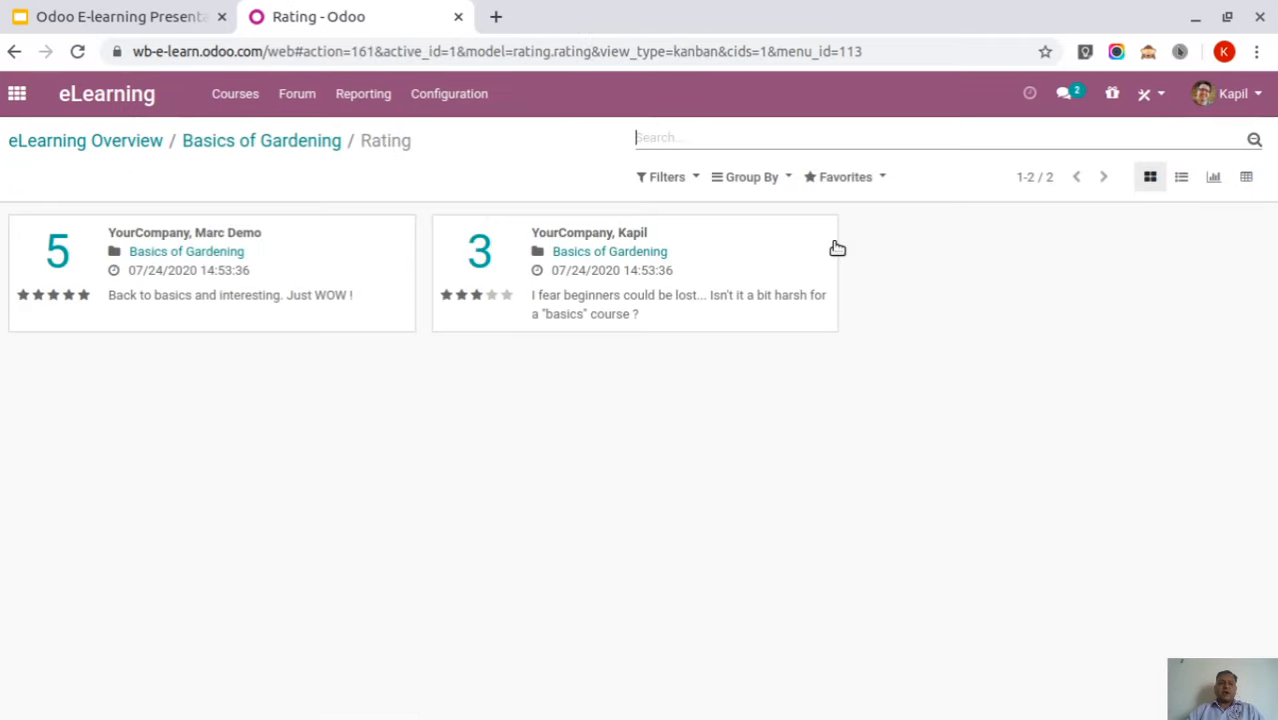
pyautogui.click(274, 140)
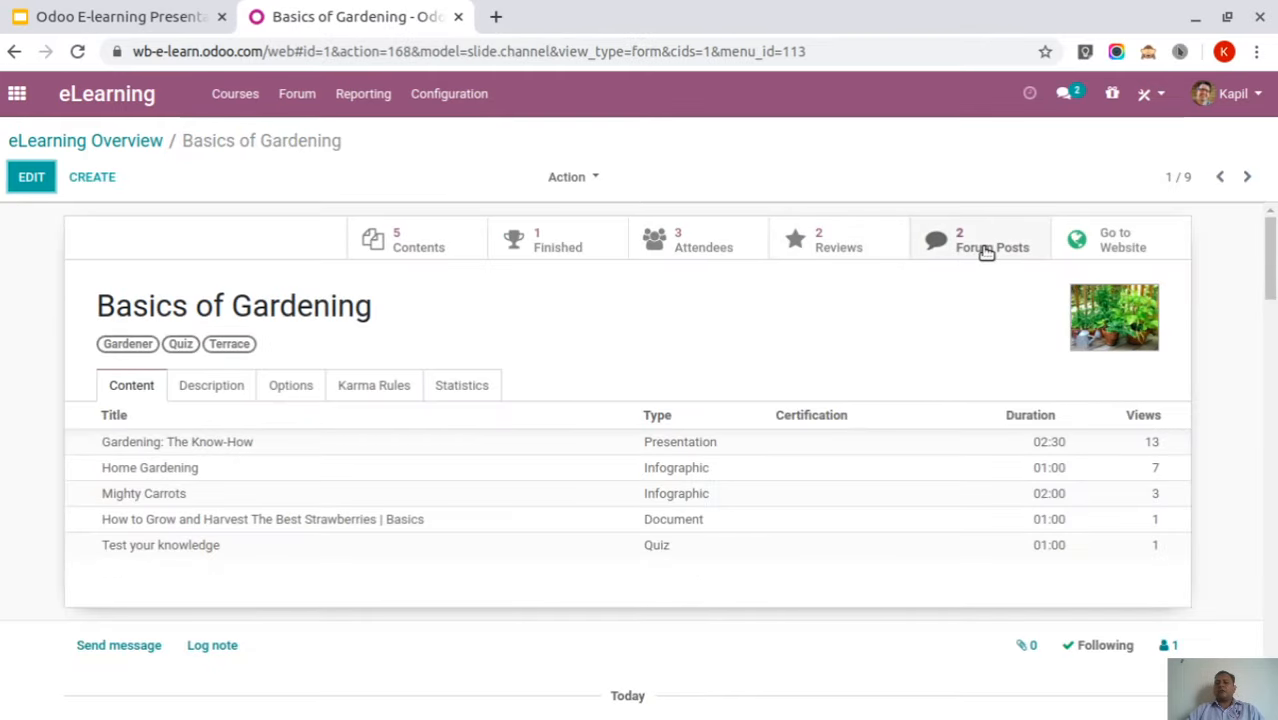
pyautogui.click(985, 254)
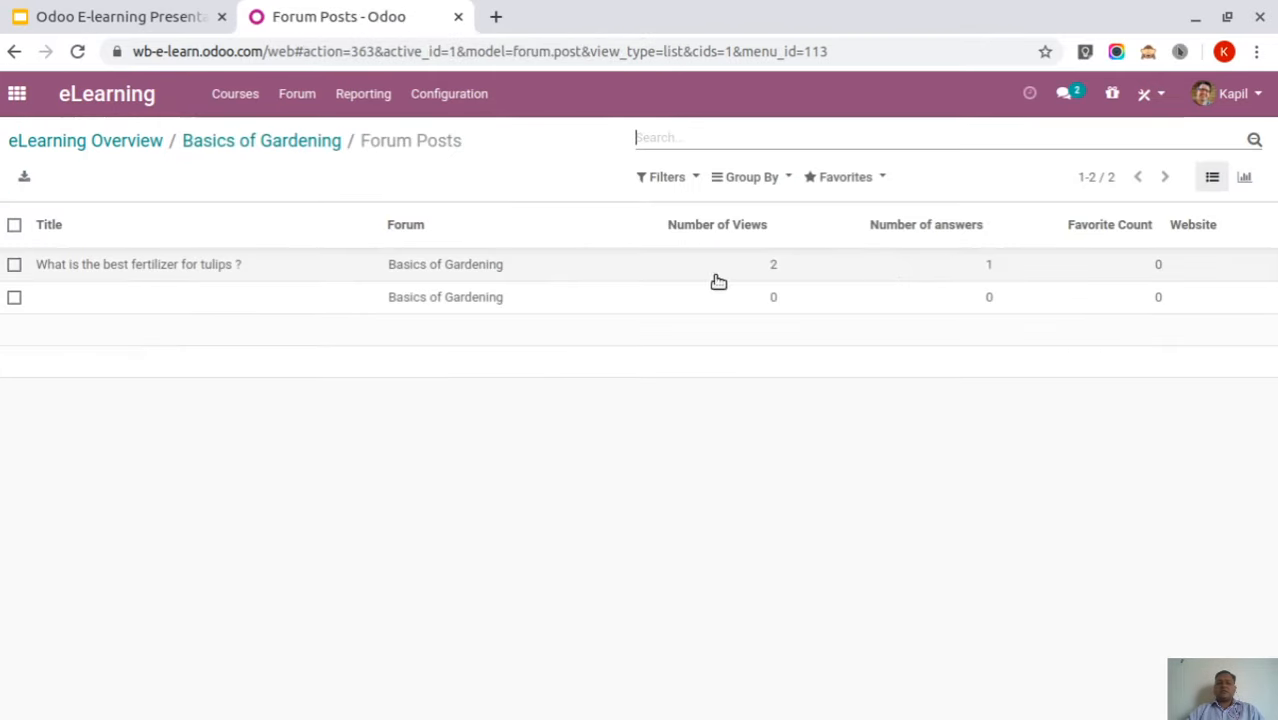
pyautogui.click(262, 140)
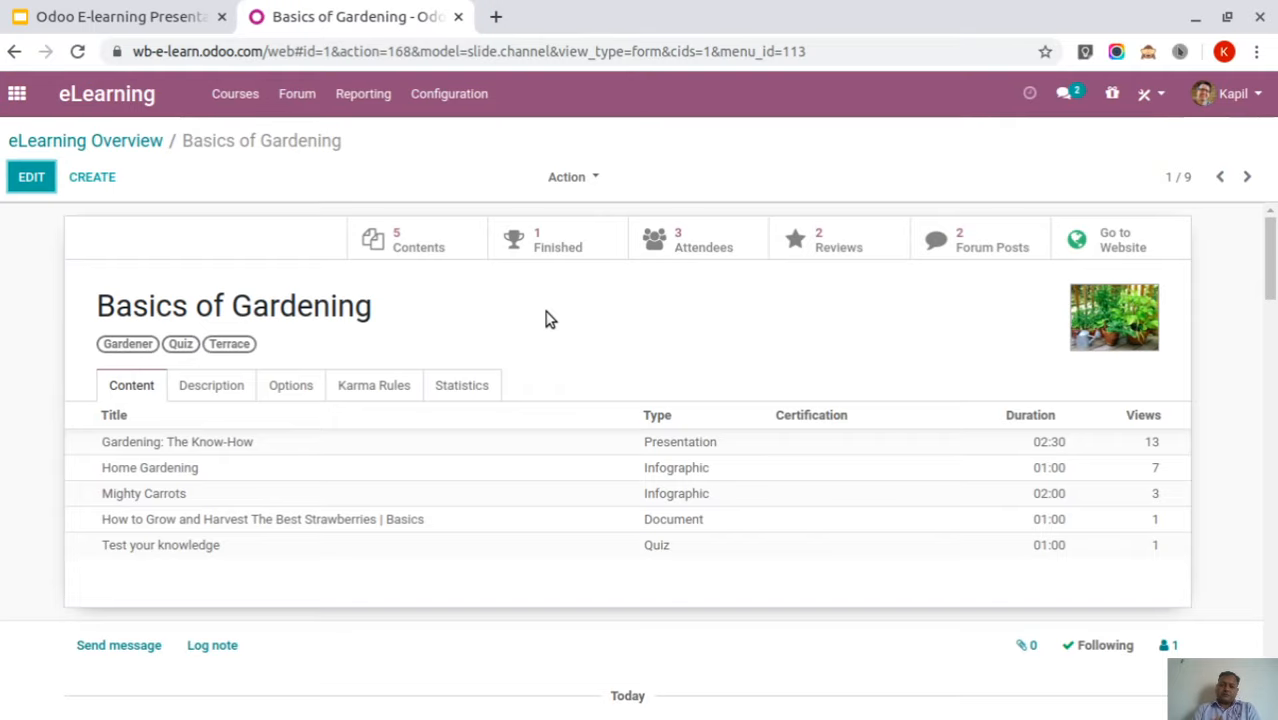
# Add a section named Terrace Garden to the Basics of Gardening content list and save the course
pyautogui.click(33, 182)
pyautogui.scroll(-1, 34, 255)
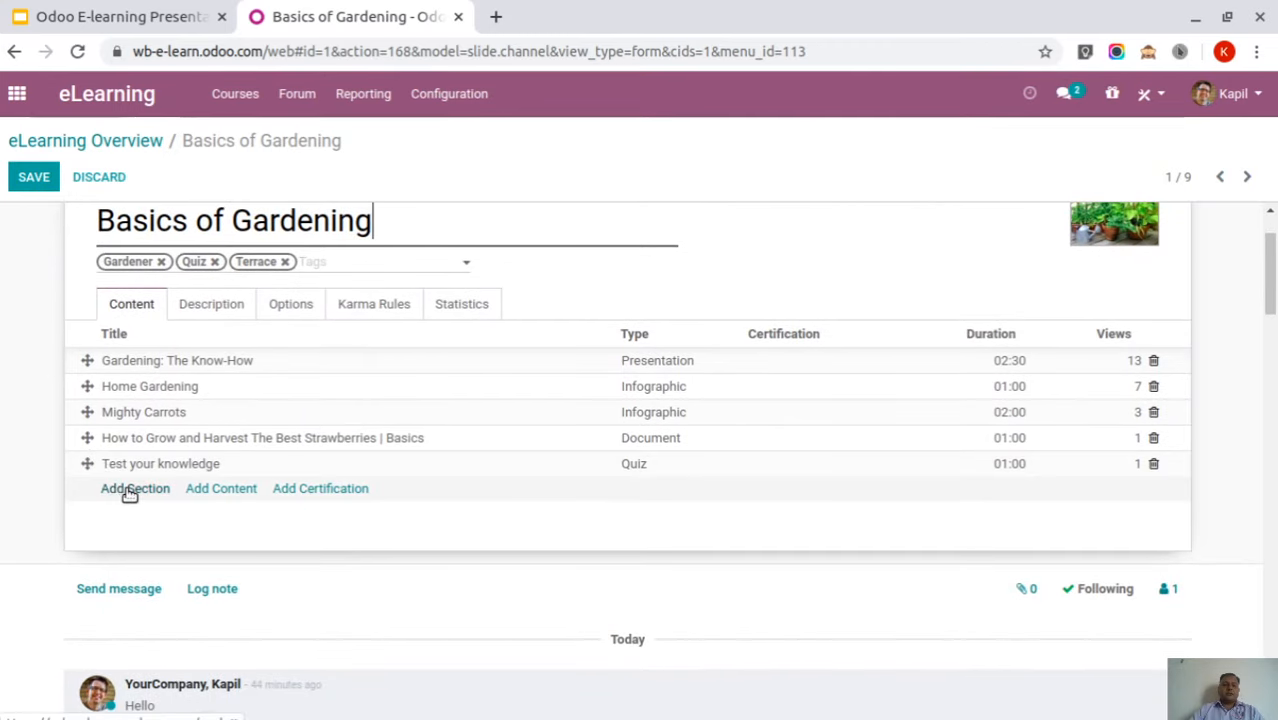
pyautogui.click(130, 491)
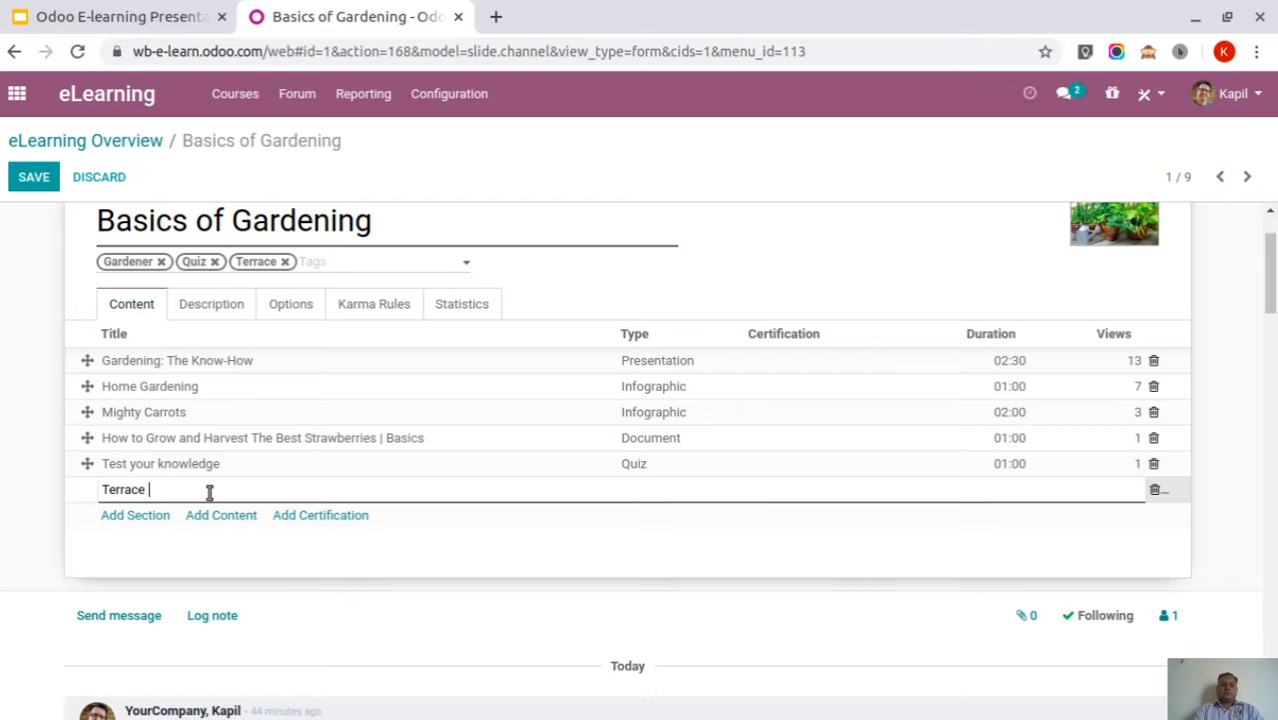
pyautogui.click(208, 497)
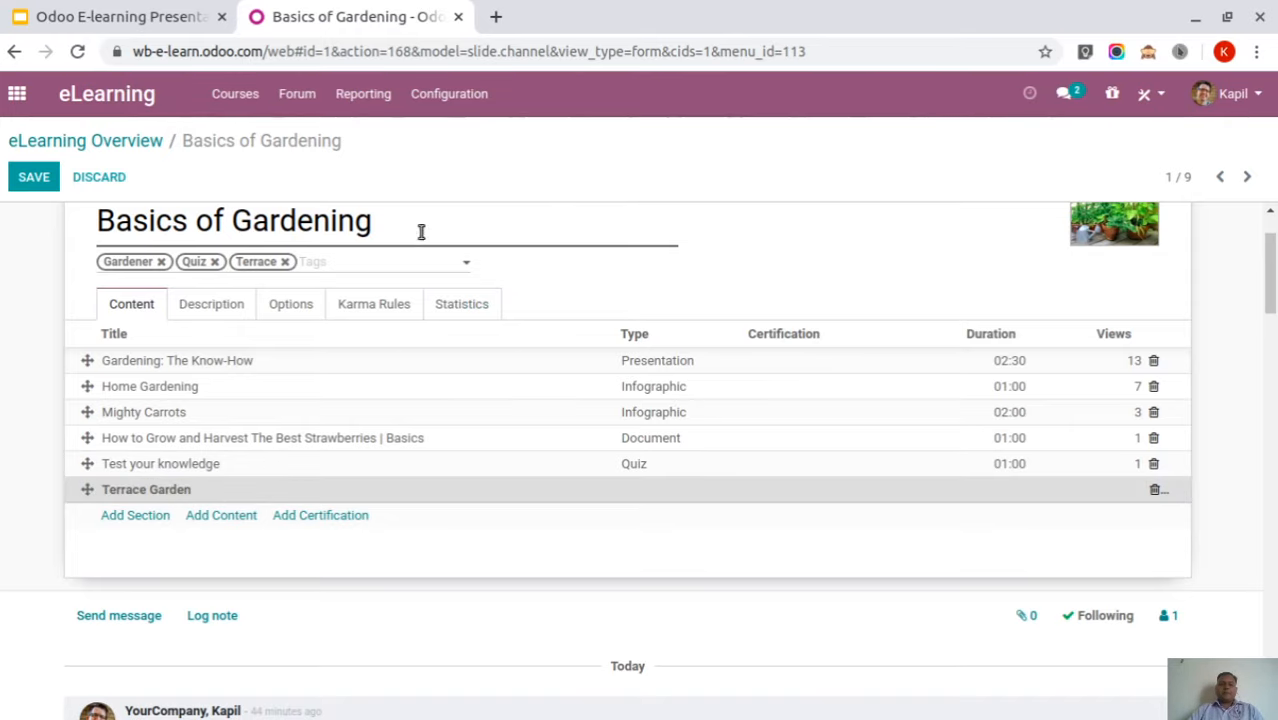
pyautogui.click(26, 182)
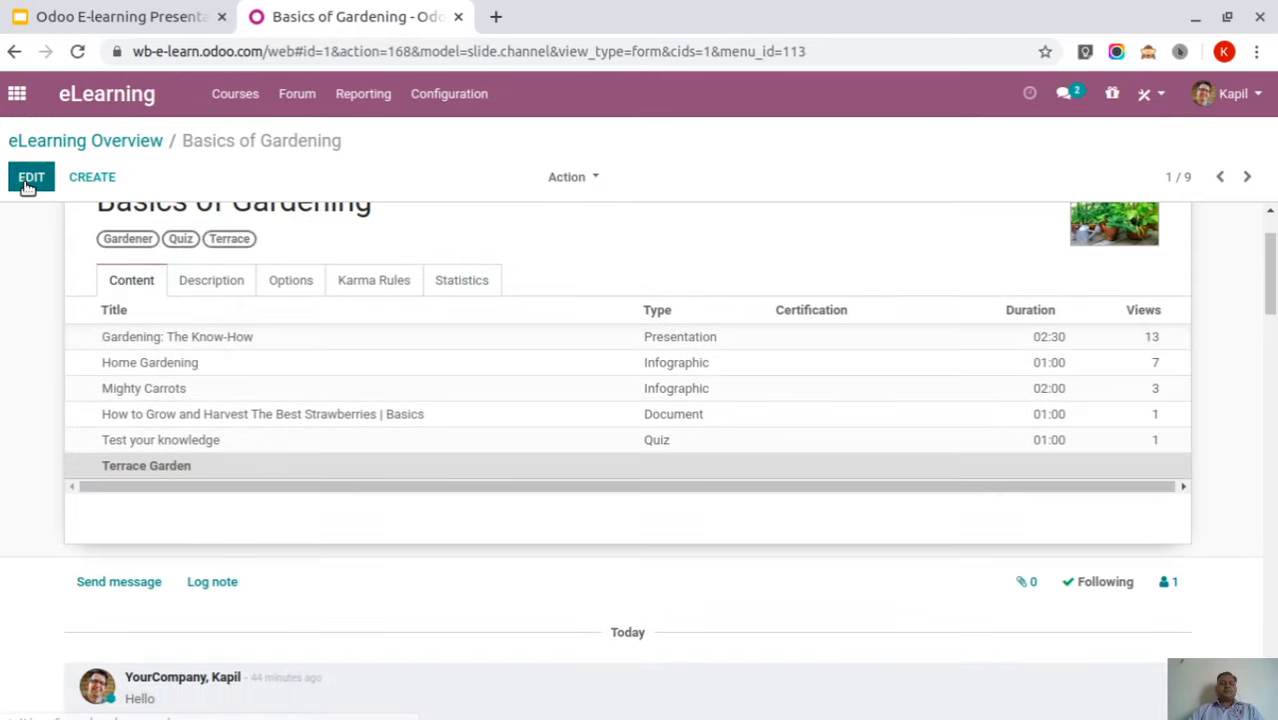
# Reopen the course for editing and start a new content entry titled "Terrace Garden | Document"
pyautogui.click(26, 180)
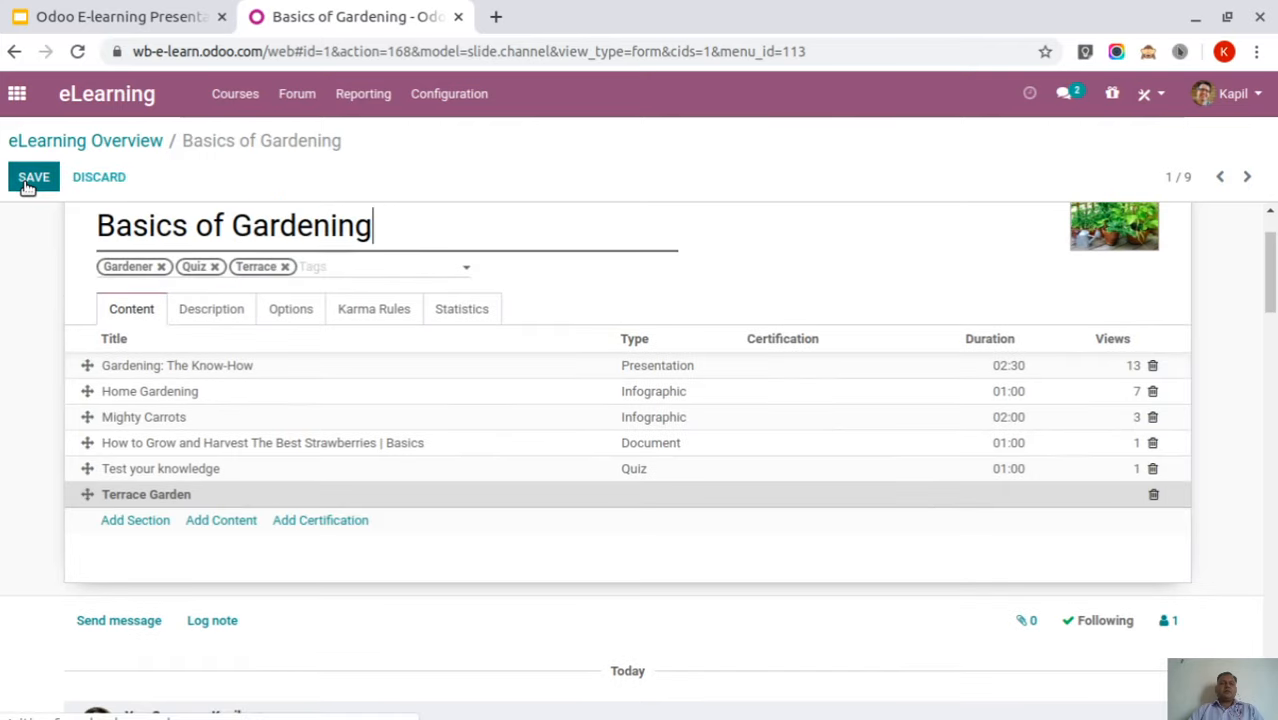
pyautogui.click(222, 521)
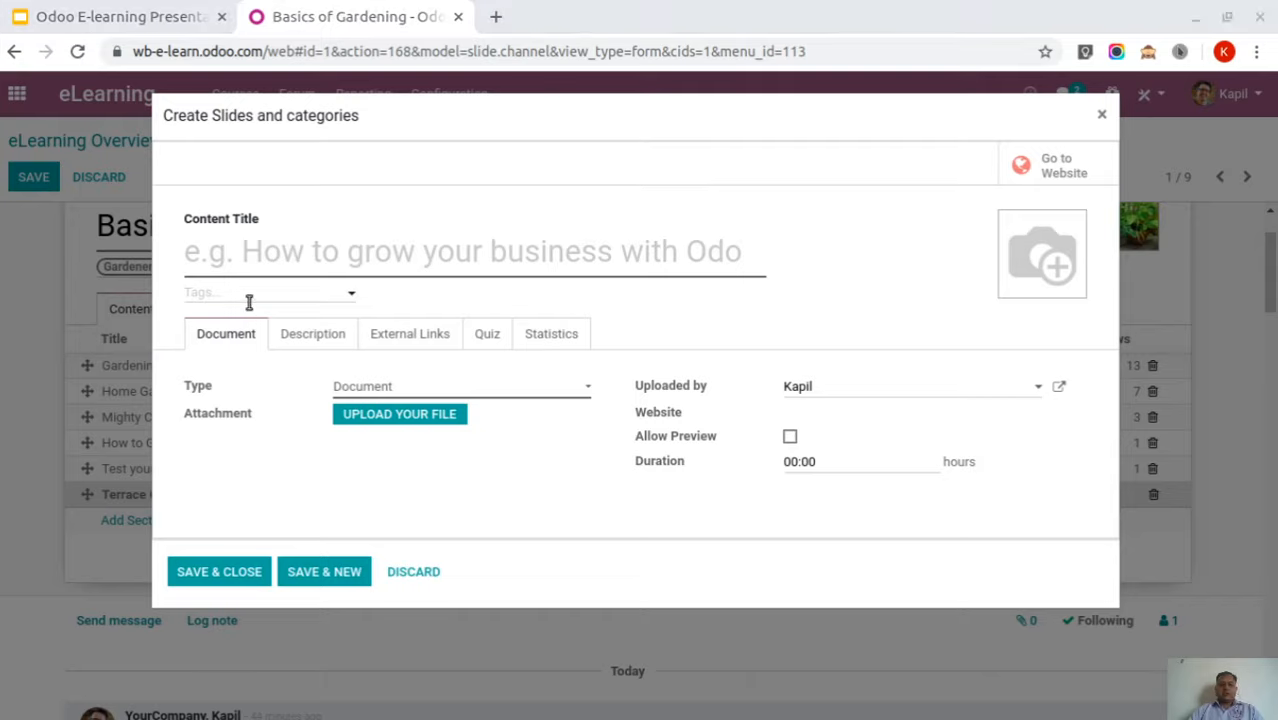
pyautogui.click(446, 284)
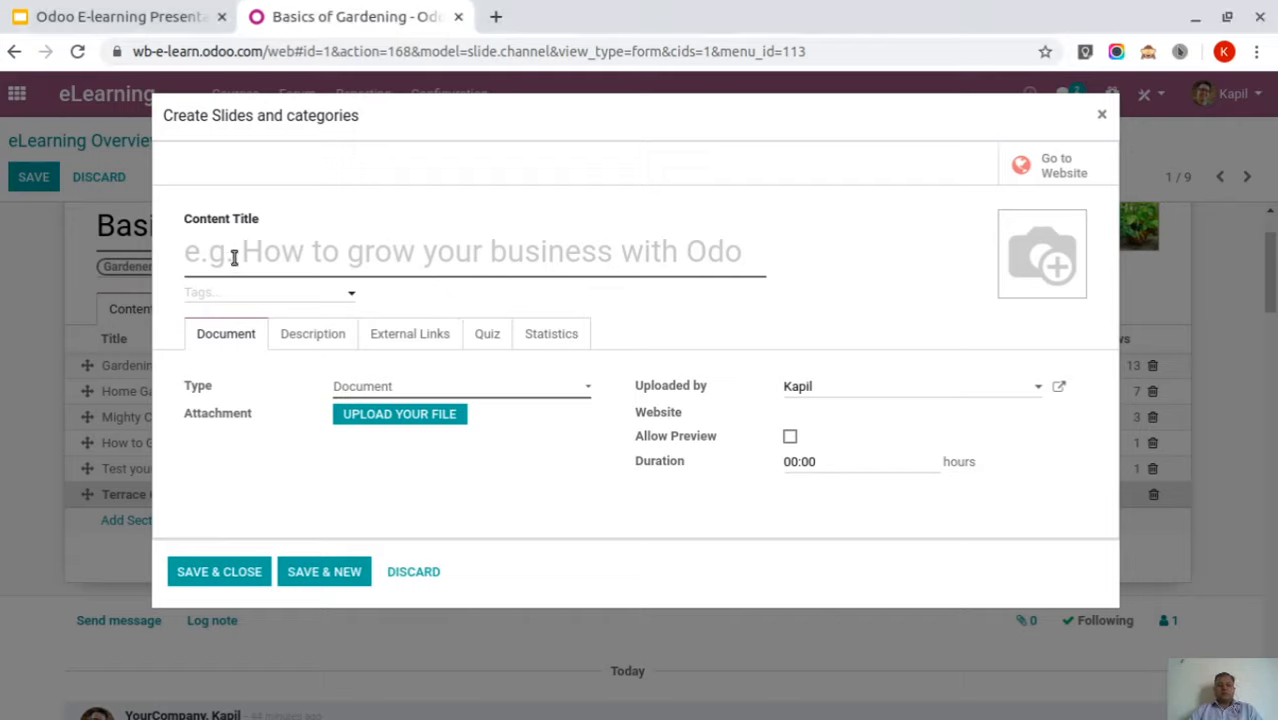
pyautogui.write('Terrace Garden | Document')
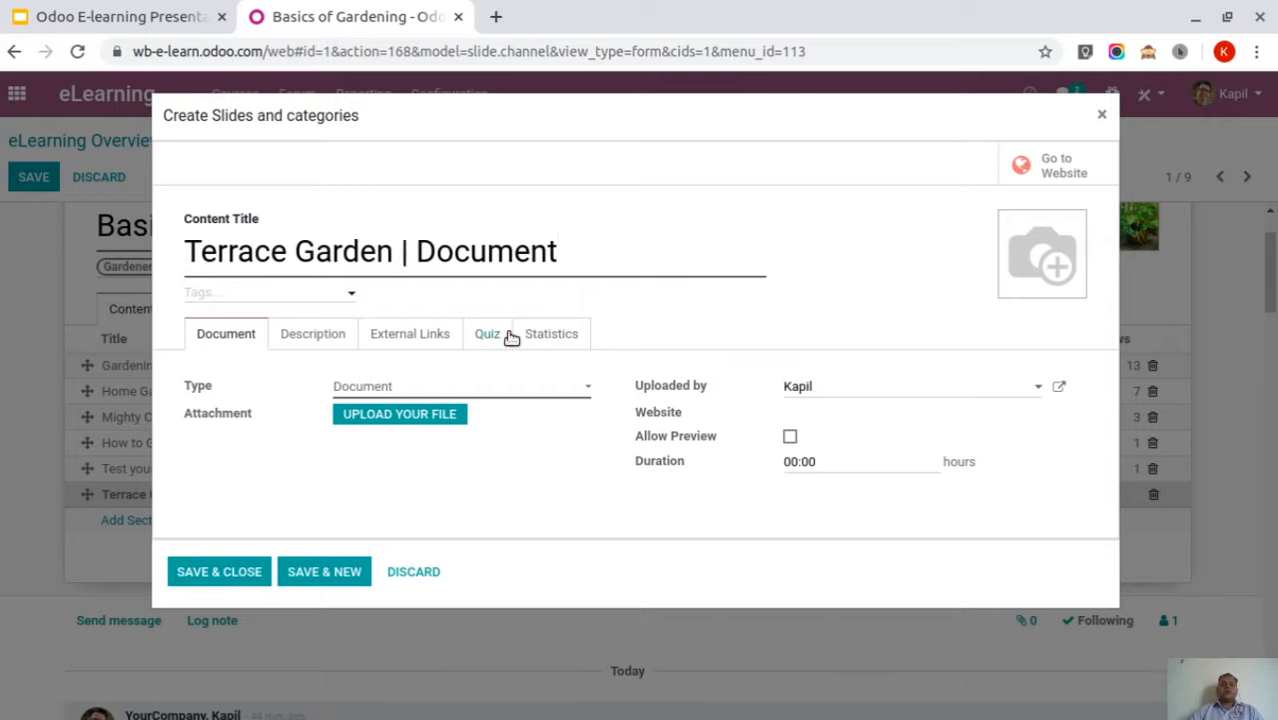
# Keep Document as the content type after trying Infographic, and attach the Odoo-implementation-pages-TEST file
pyautogui.click(411, 401)
pyautogui.moveTo(1001, 233)
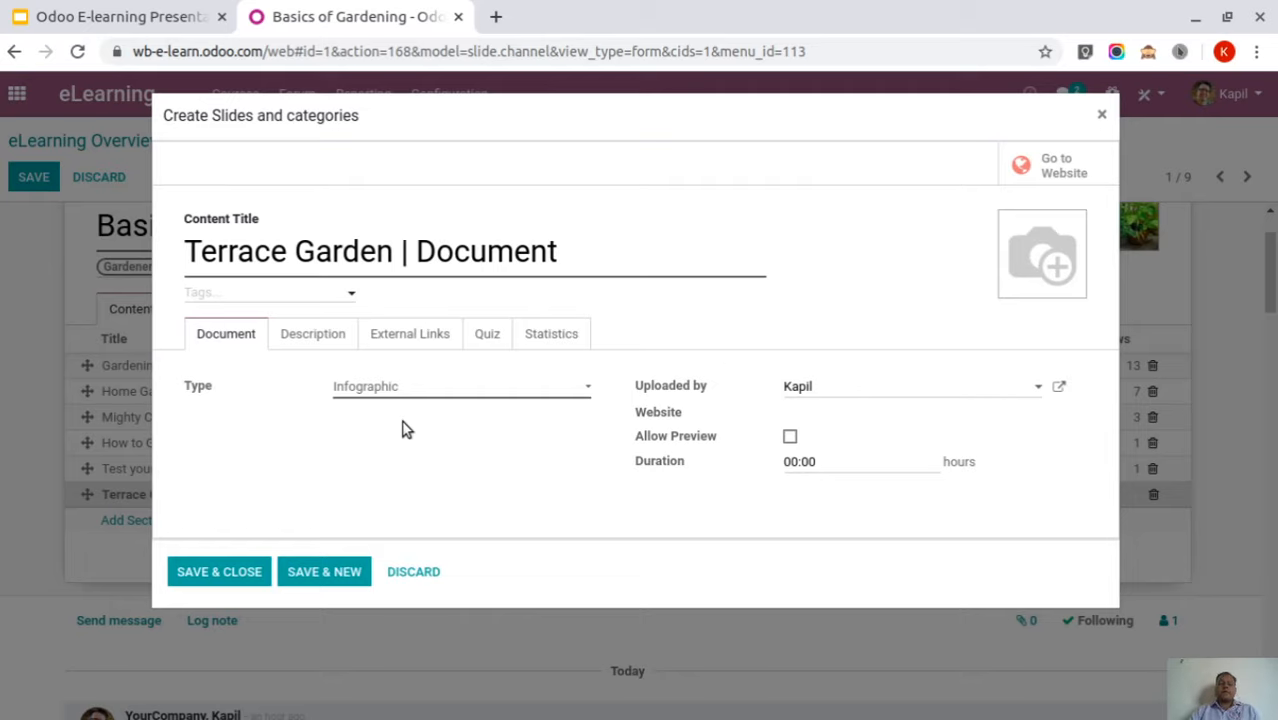
pyautogui.click(398, 460)
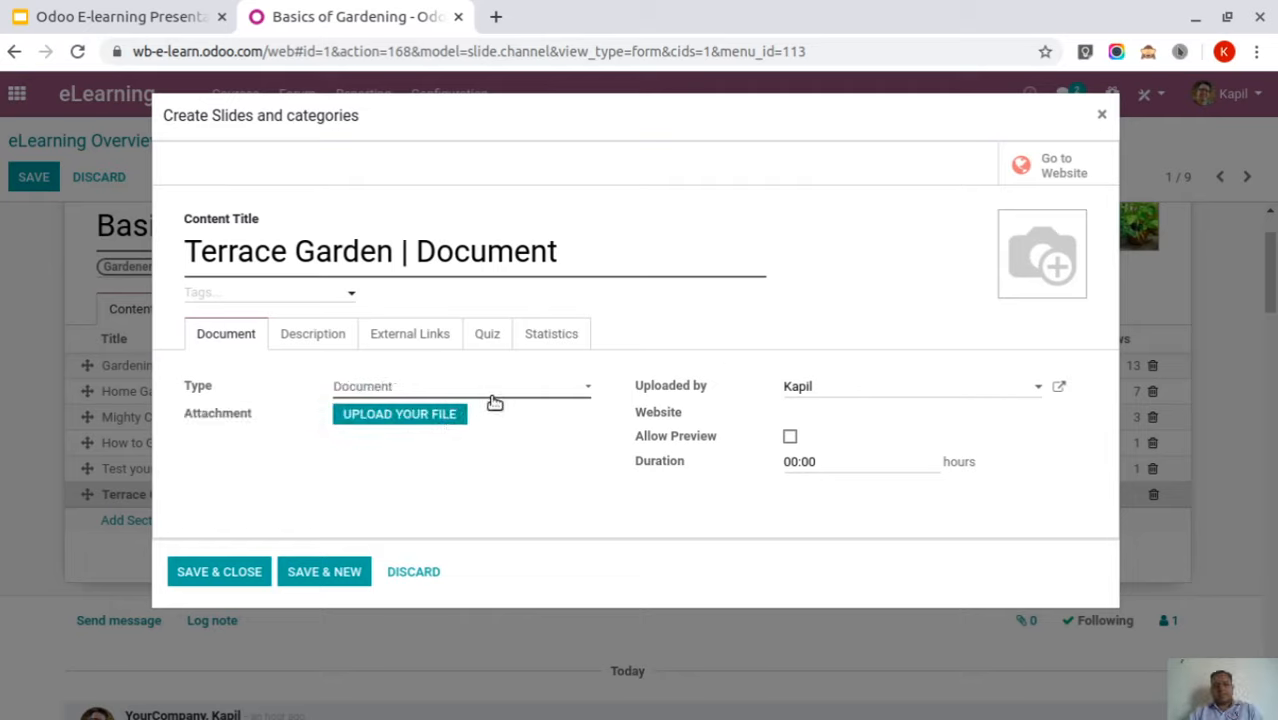
pyautogui.click(394, 416)
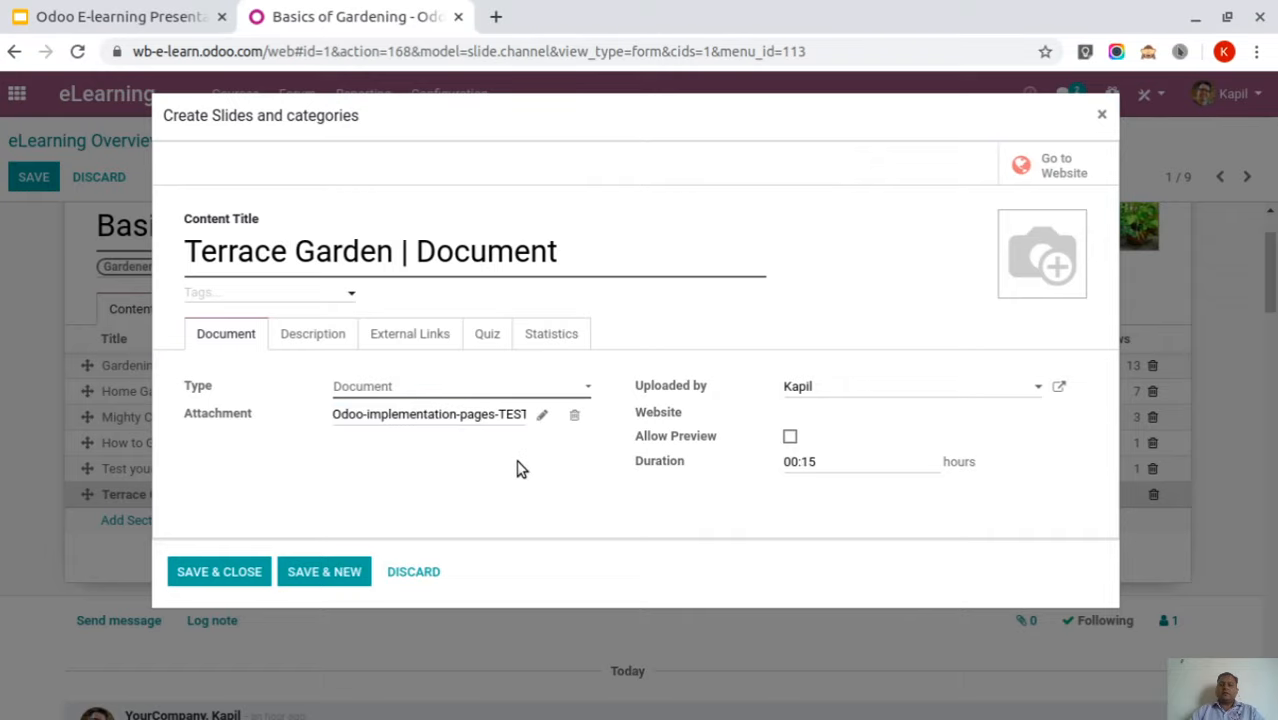
# Fill in the content's description with the text on waterproofing a terrace garden floor and checking the balcony drain, and save the entry
pyautogui.click(311, 342)
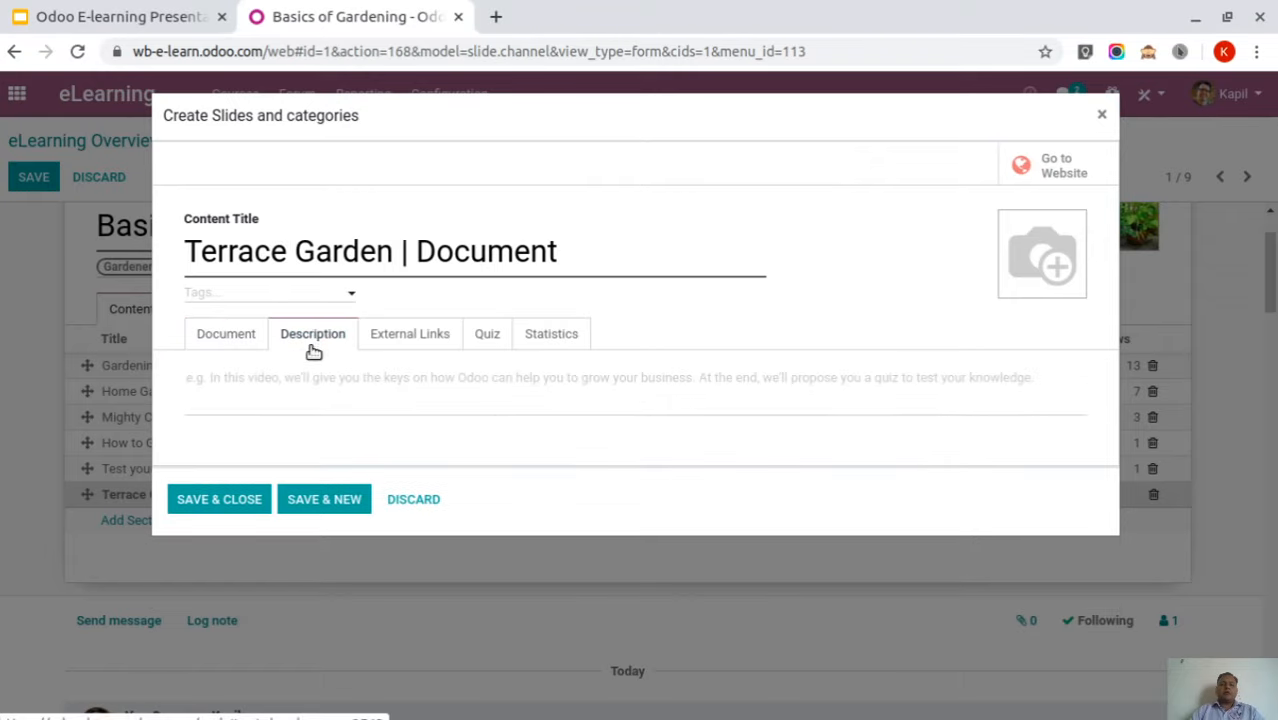
pyautogui.click(258, 375)
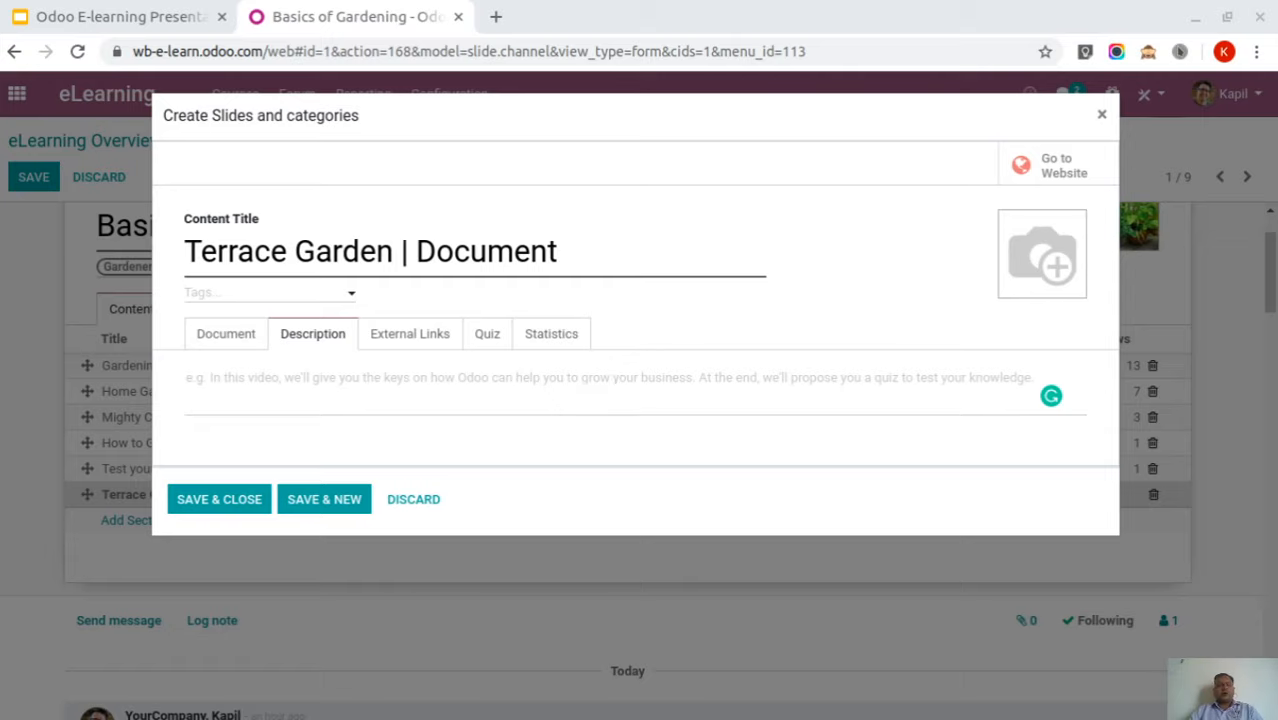
pyautogui.click(187, 377)
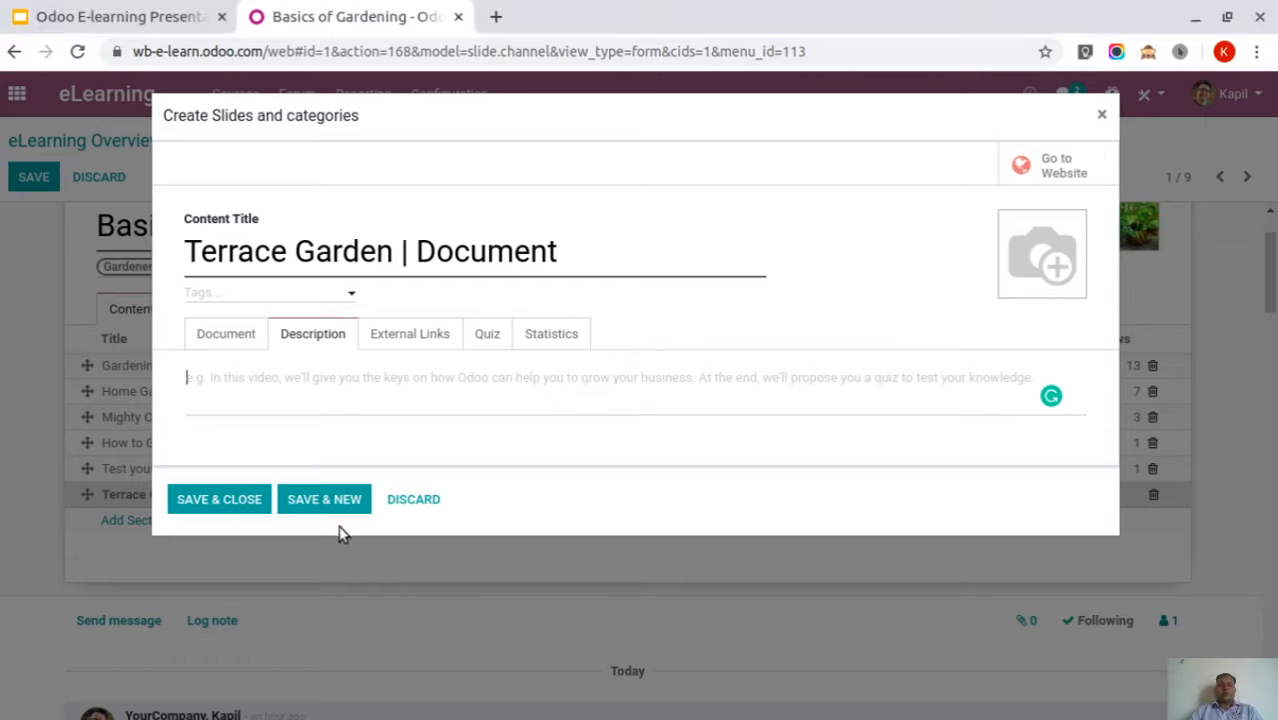
pyautogui.write("Since a terrace garden requires a lot of water, it's a good idea to waterproof the floor, which in effect could be your rooftop or the guy living below, so that there aren't any leaky roofs. If you are planning to start small -from your balcony – make sure your drain outlet is in orde")
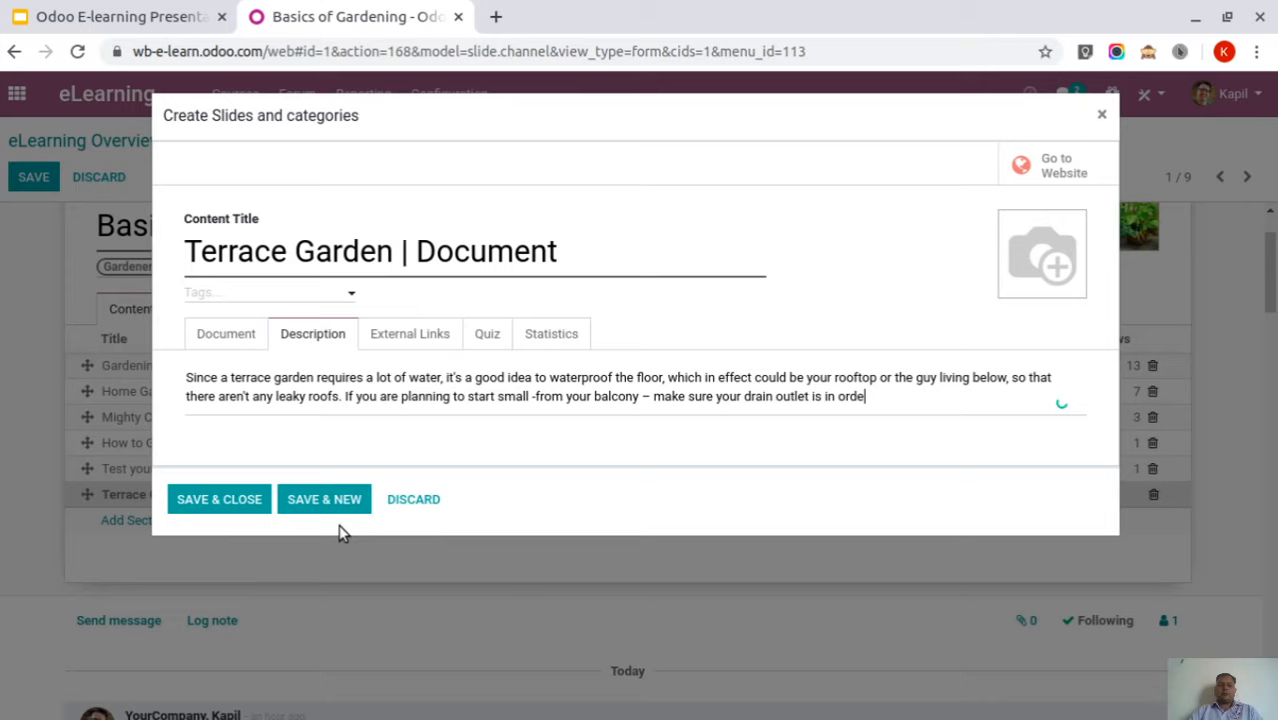
pyautogui.click(214, 500)
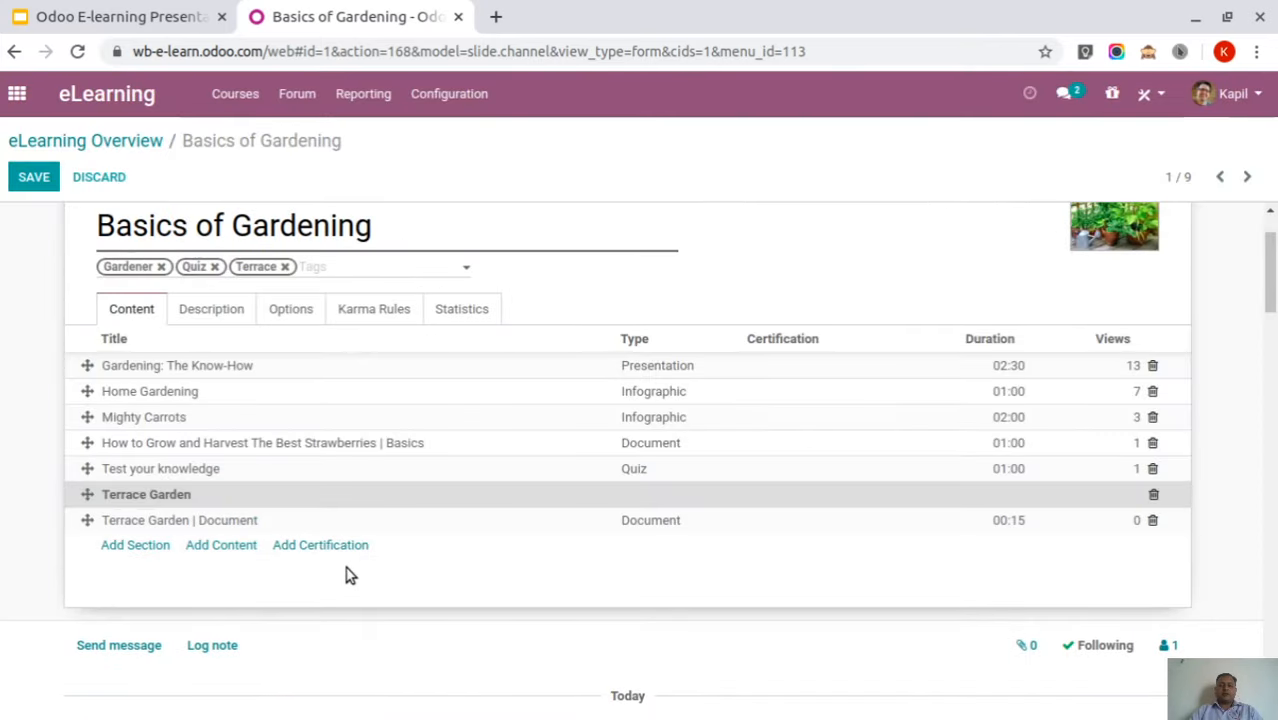
pyautogui.click(222, 547)
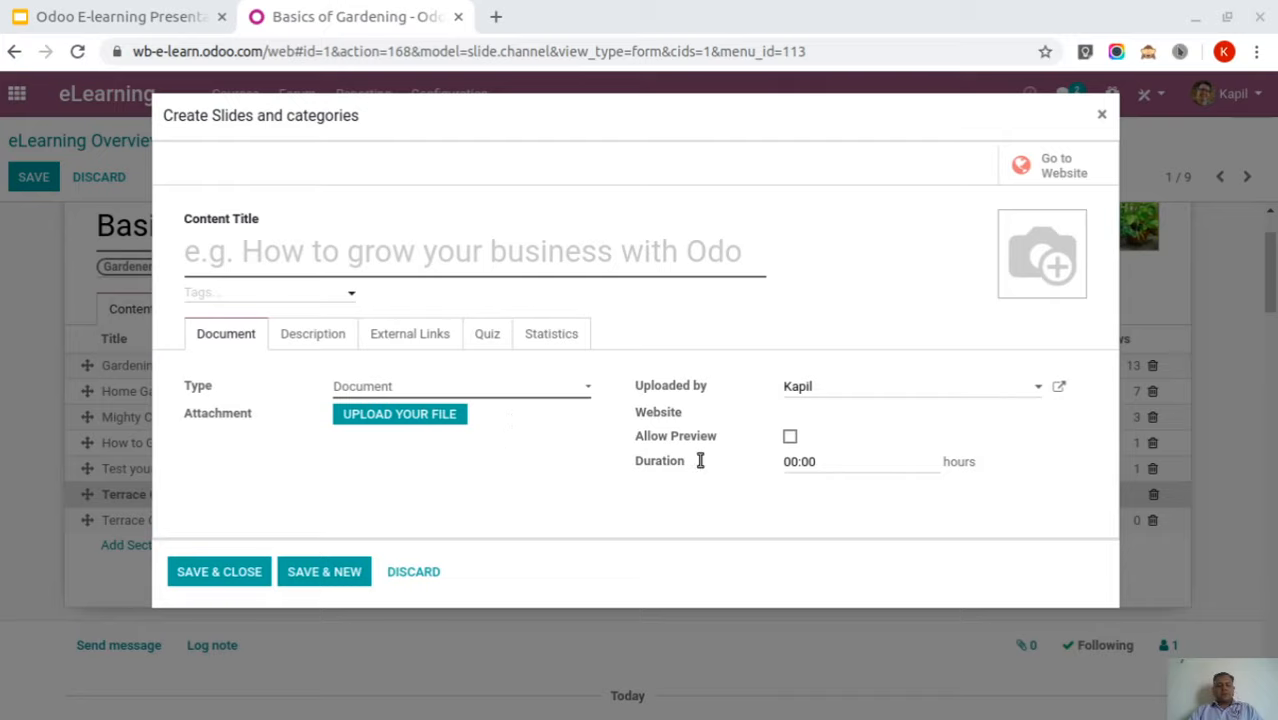
pyautogui.click(1205, 30)
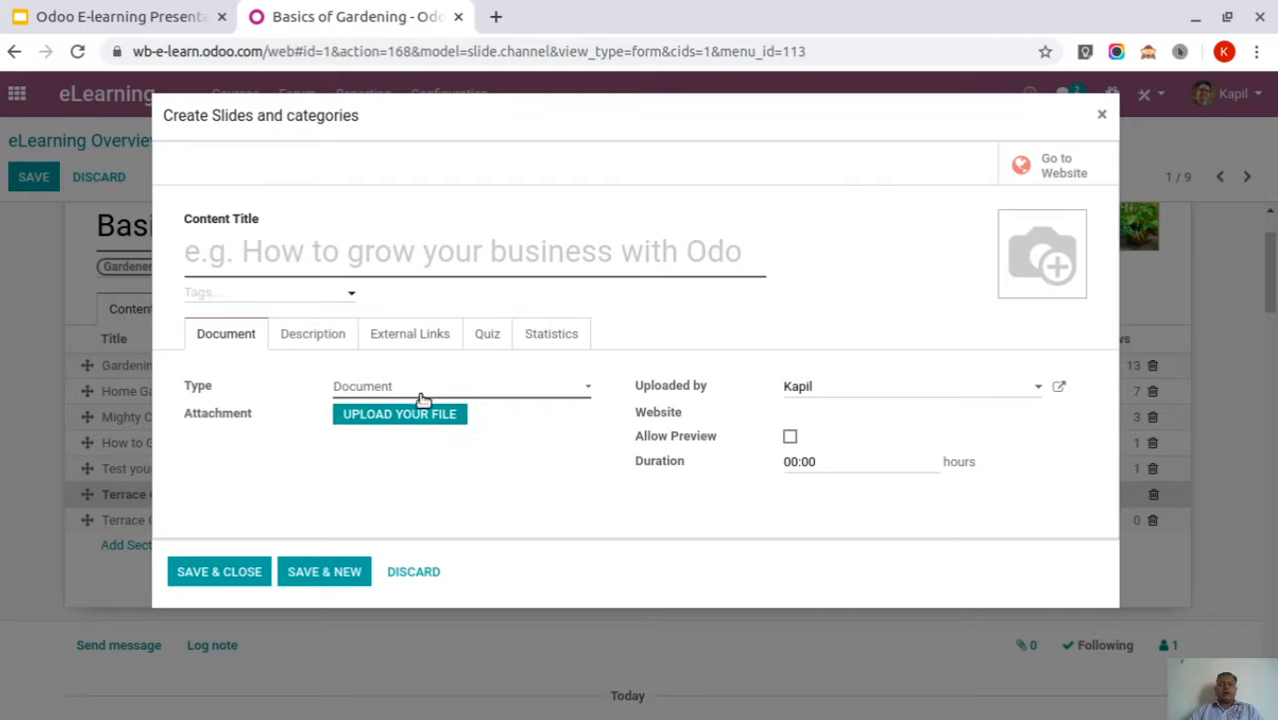
pyautogui.click(375, 473)
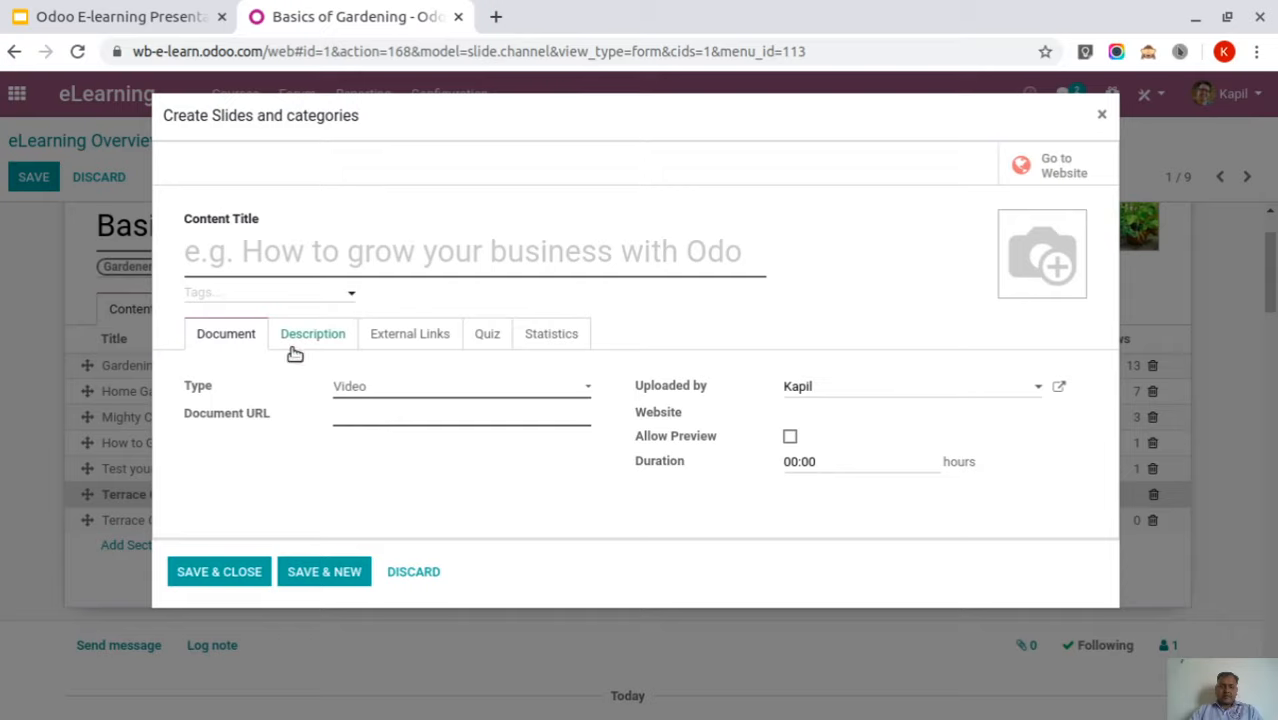
pyautogui.hotkey('ctrl', 'v')
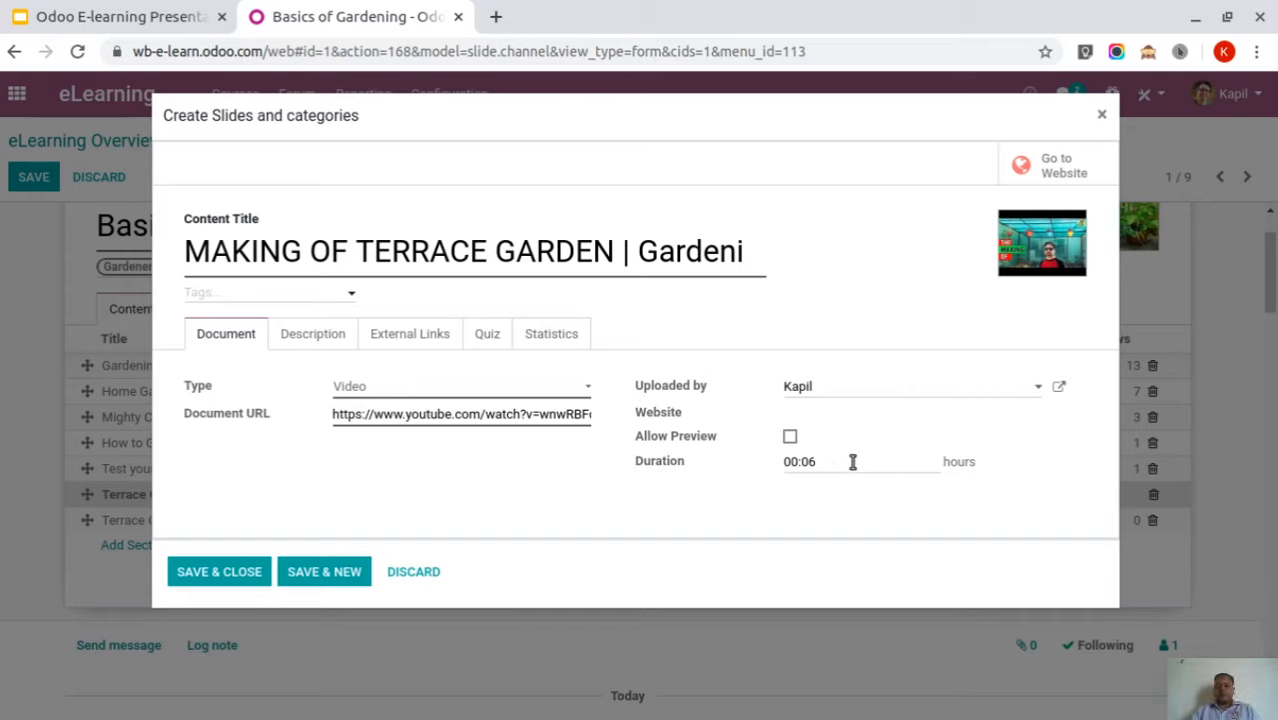
# Trim the video entry's description by deleting everything from the "Colors of Shadenets:" heading onward
pyautogui.click(320, 340)
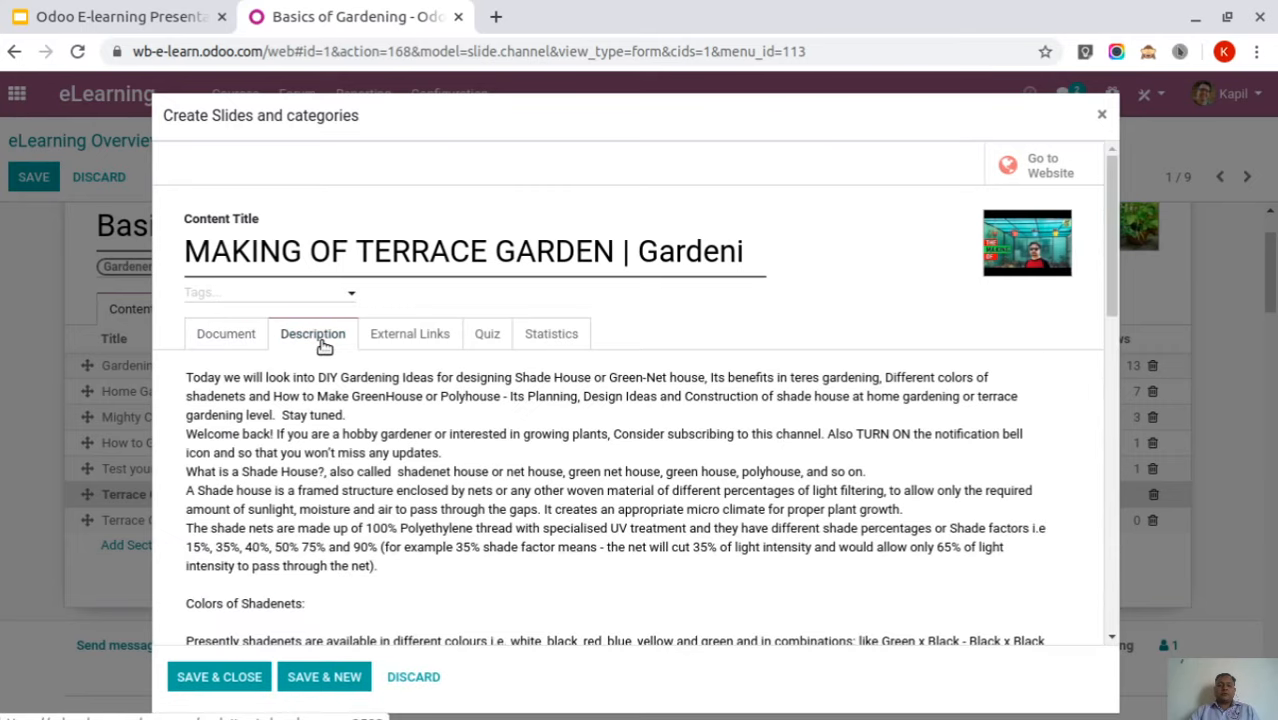
pyautogui.scroll(-1, 235, 390)
pyautogui.scroll(-2, 235, 390)
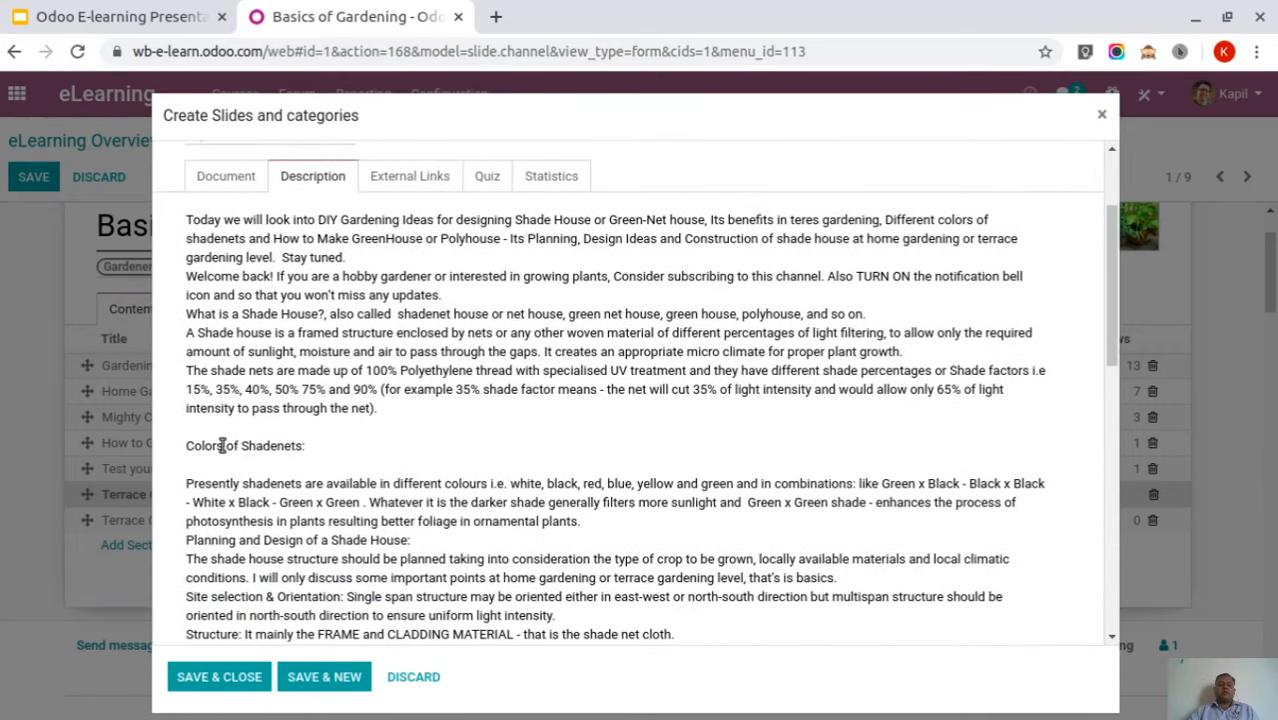
pyautogui.moveTo(189, 447); pyautogui.dragTo(838, 603)
pyautogui.press('BackSpace')
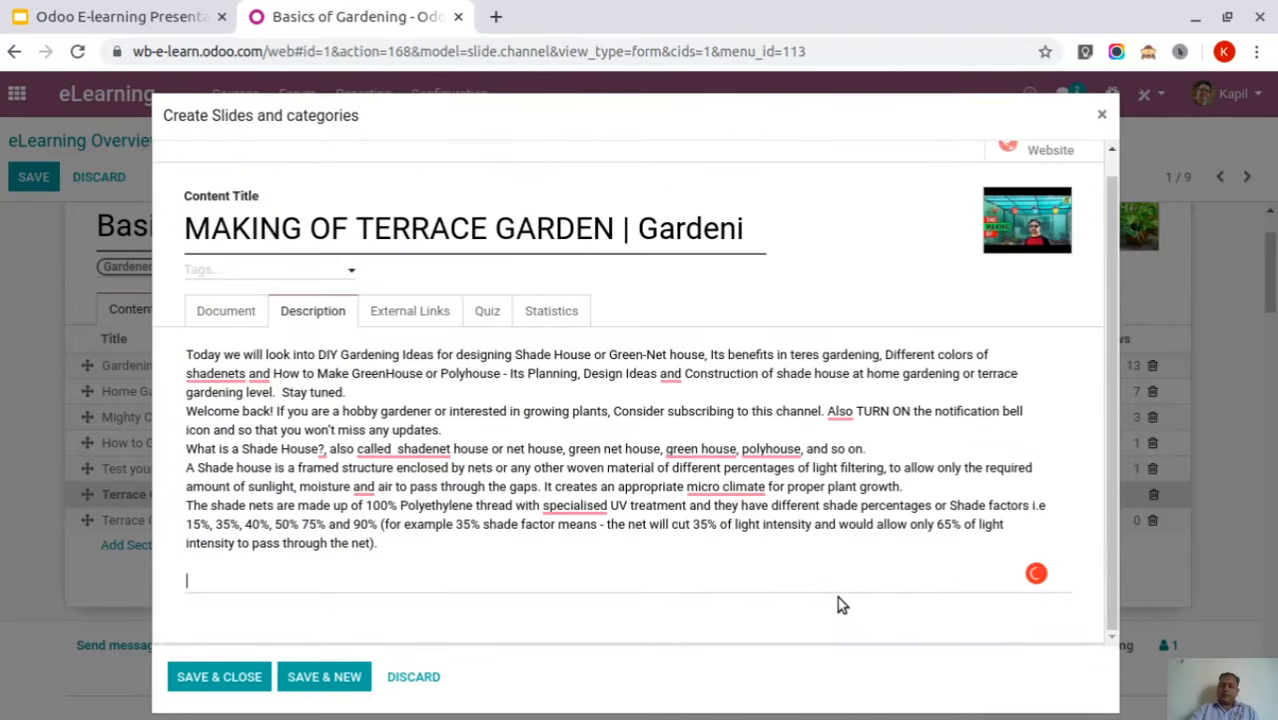
# Save and close the video entry, and save the Basics of Gardening course
pyautogui.click(236, 318)
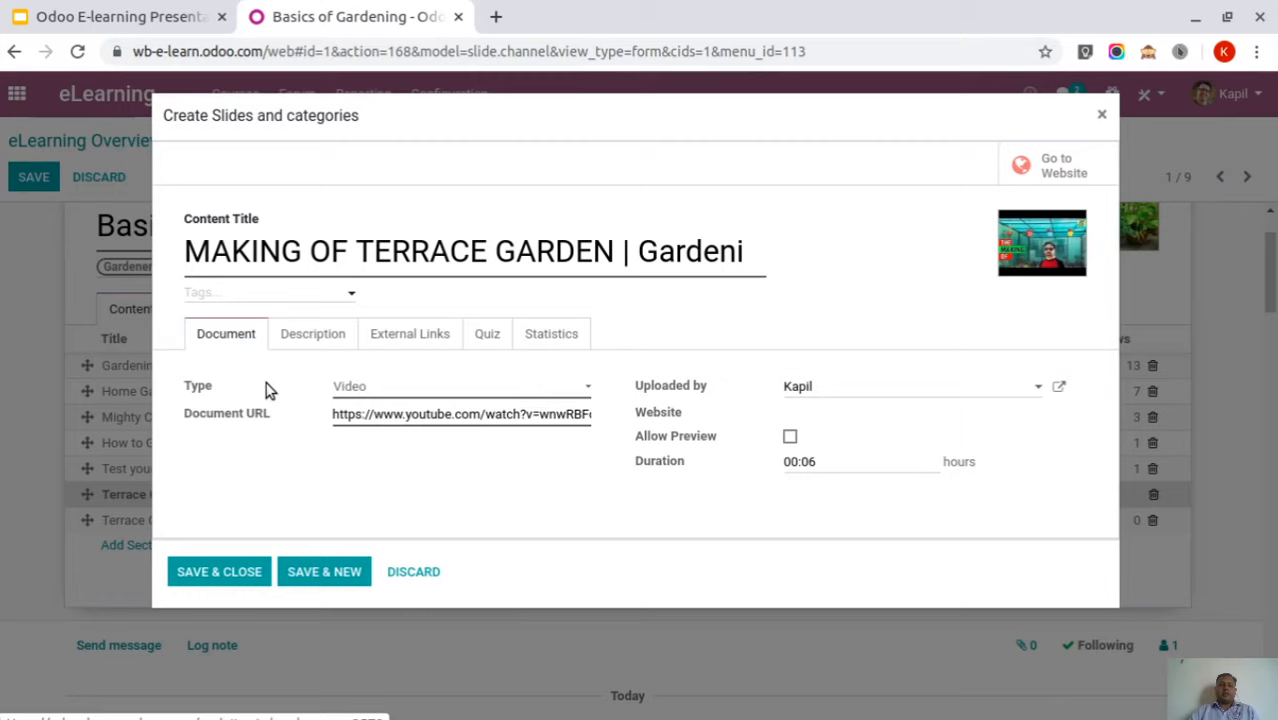
pyautogui.click(236, 572)
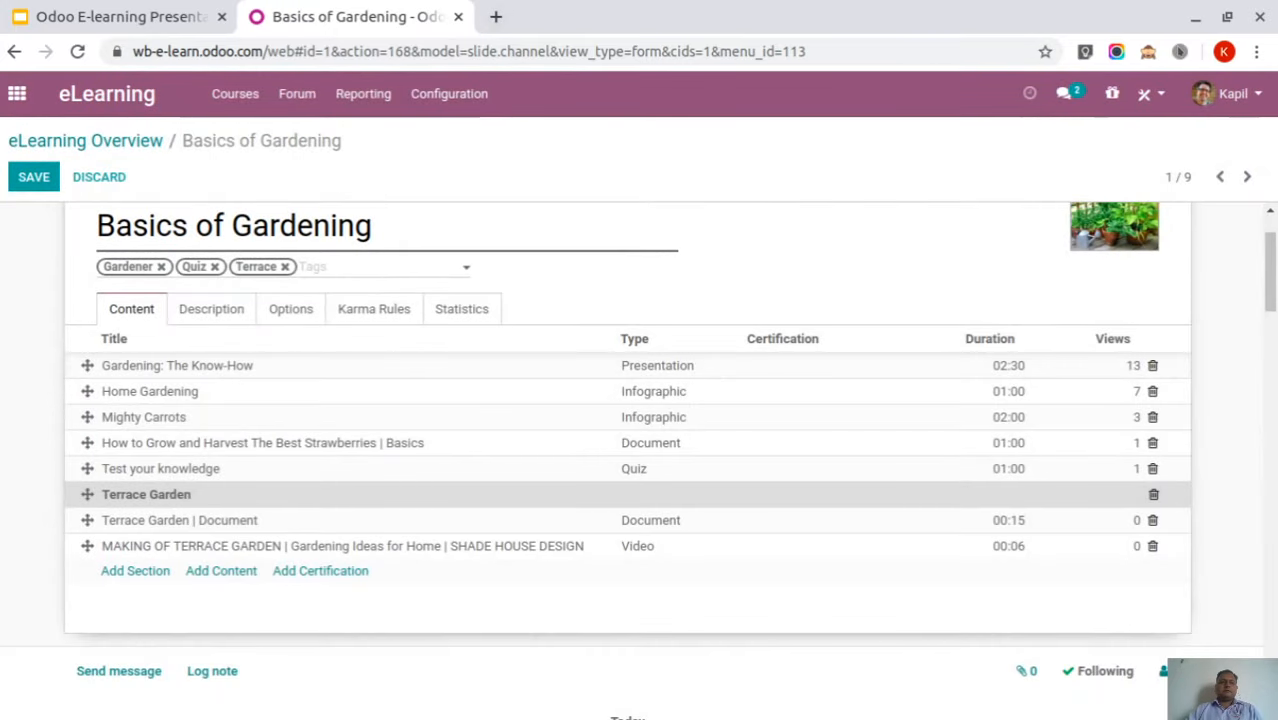
pyautogui.click(37, 180)
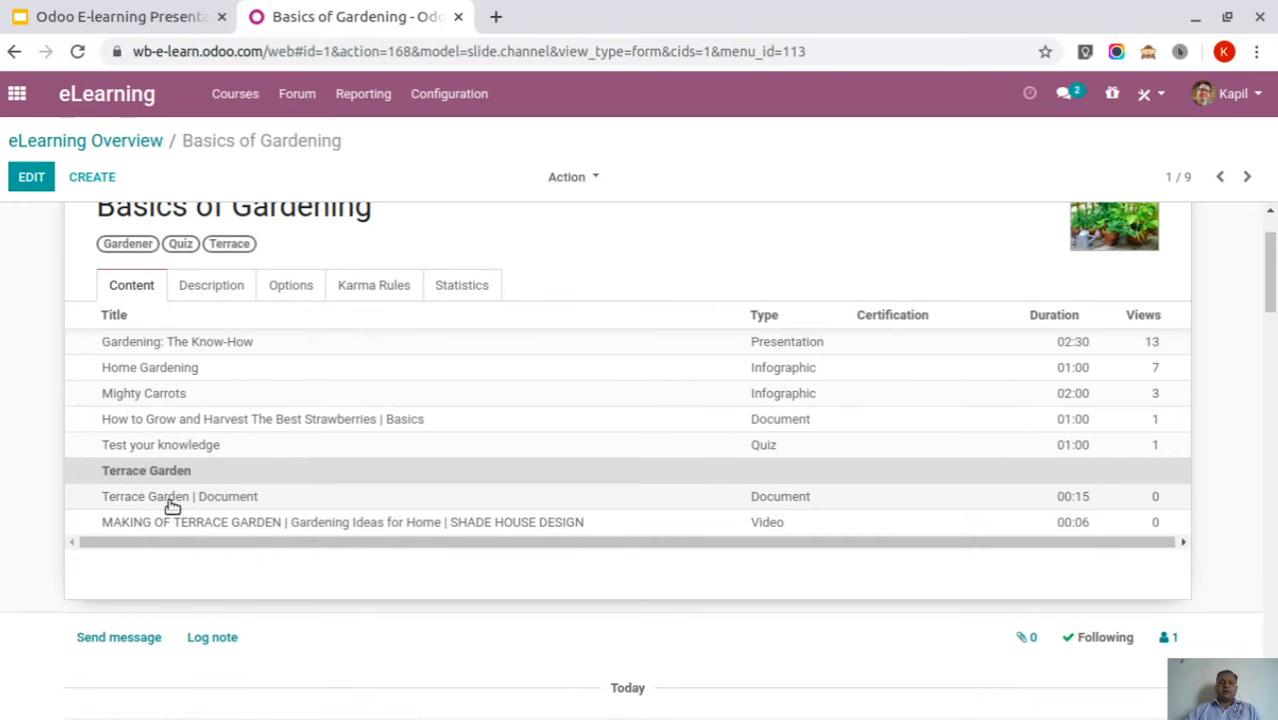
# Open the contents of Basics of Gardening from the course overview and filter them with the saved Not published search
pyautogui.scroll(1, 174, 496)
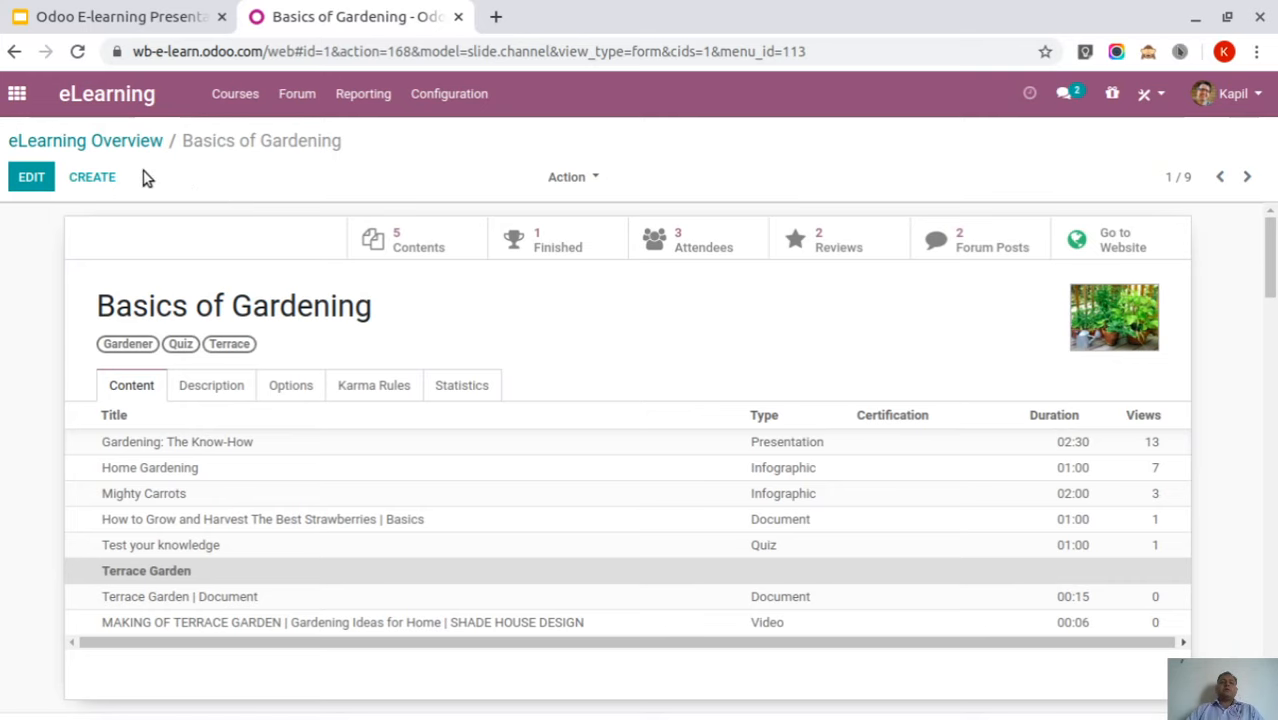
pyautogui.click(97, 141)
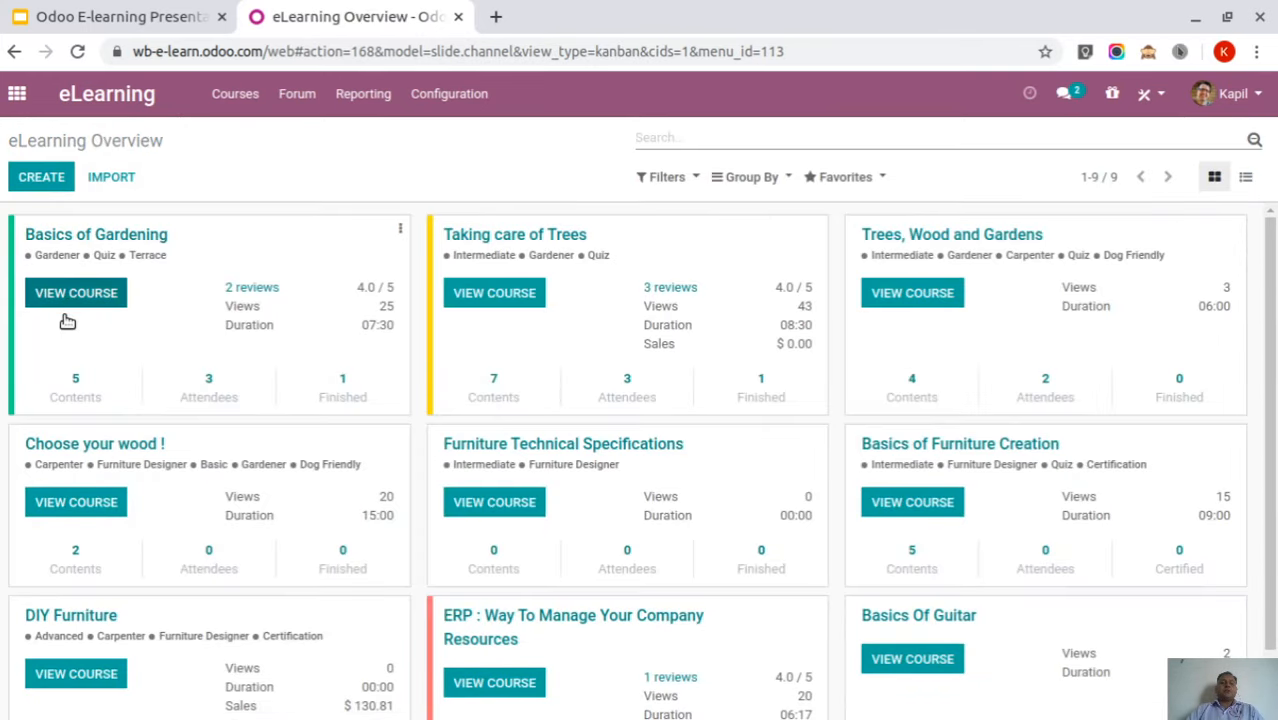
pyautogui.click(78, 384)
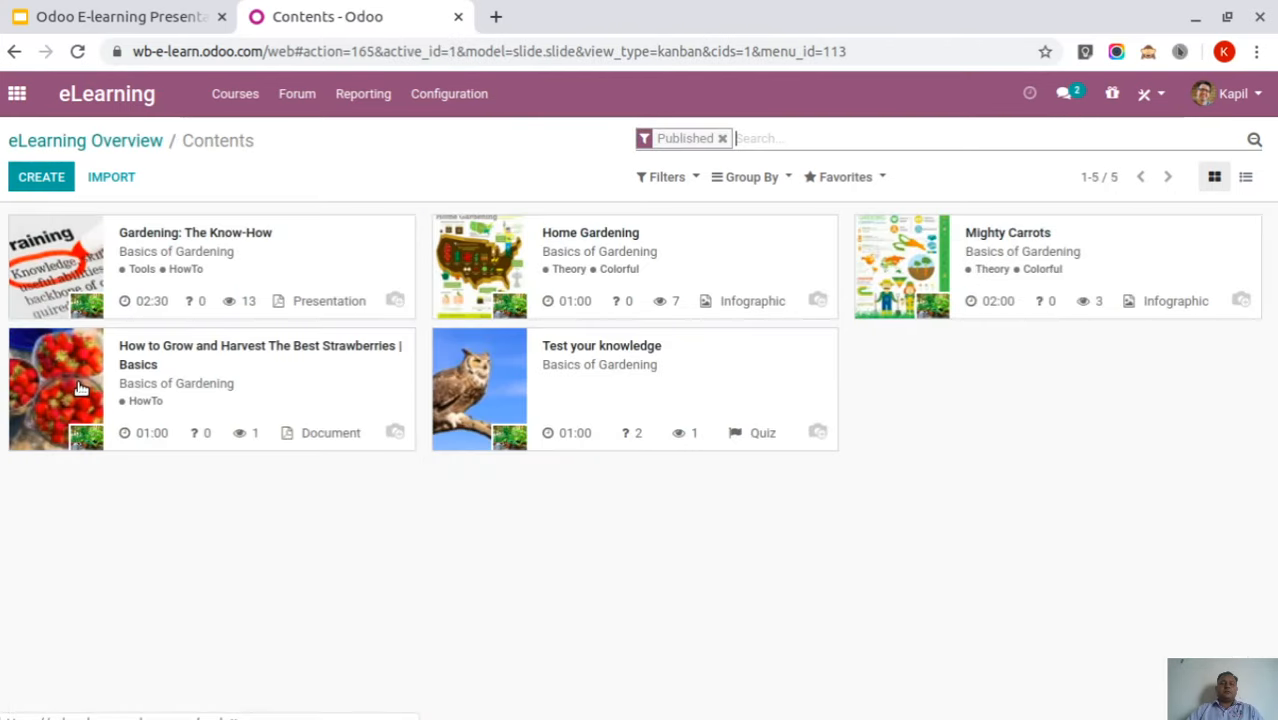
pyautogui.click(845, 177)
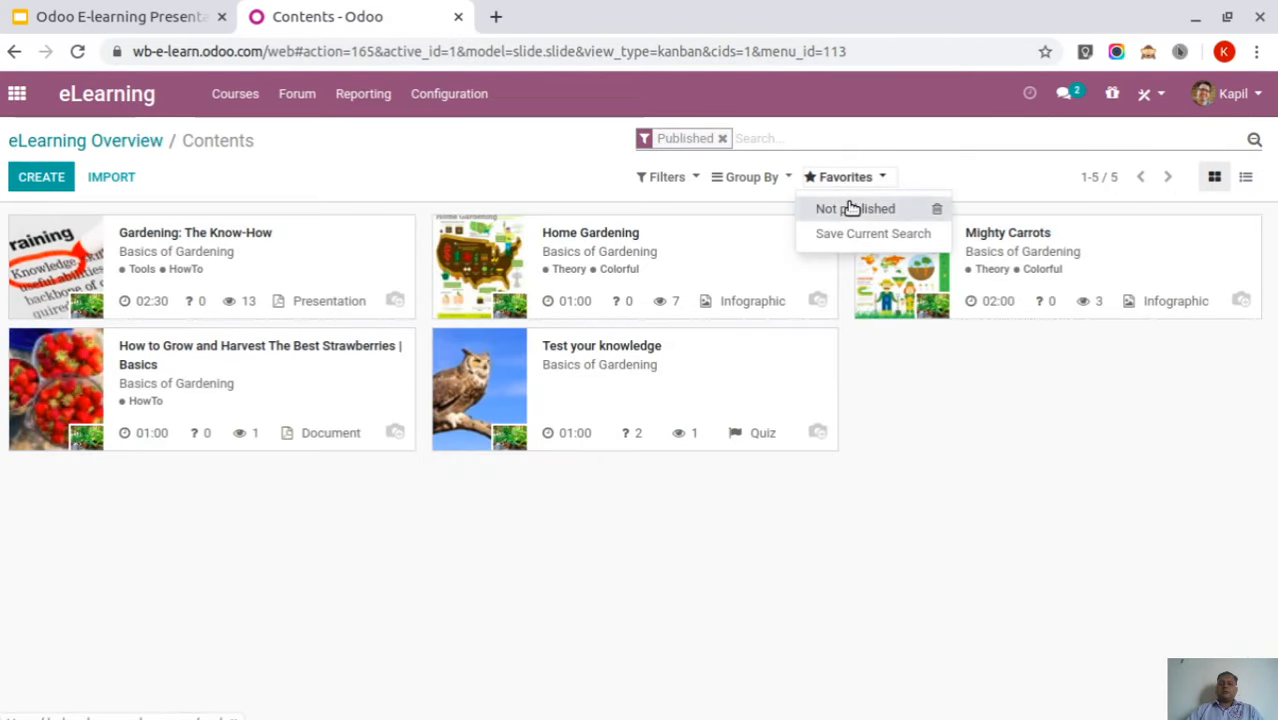
pyautogui.click(850, 209)
pyautogui.click(850, 209)
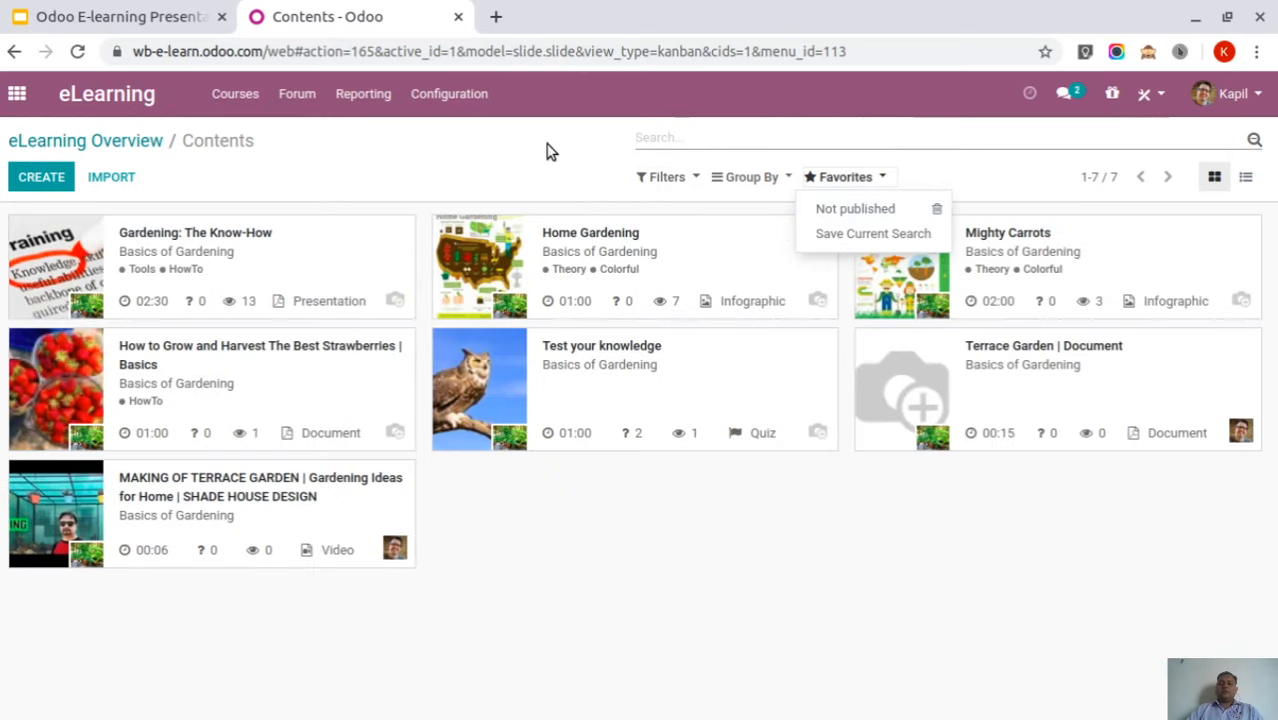
pyautogui.click(395, 200)
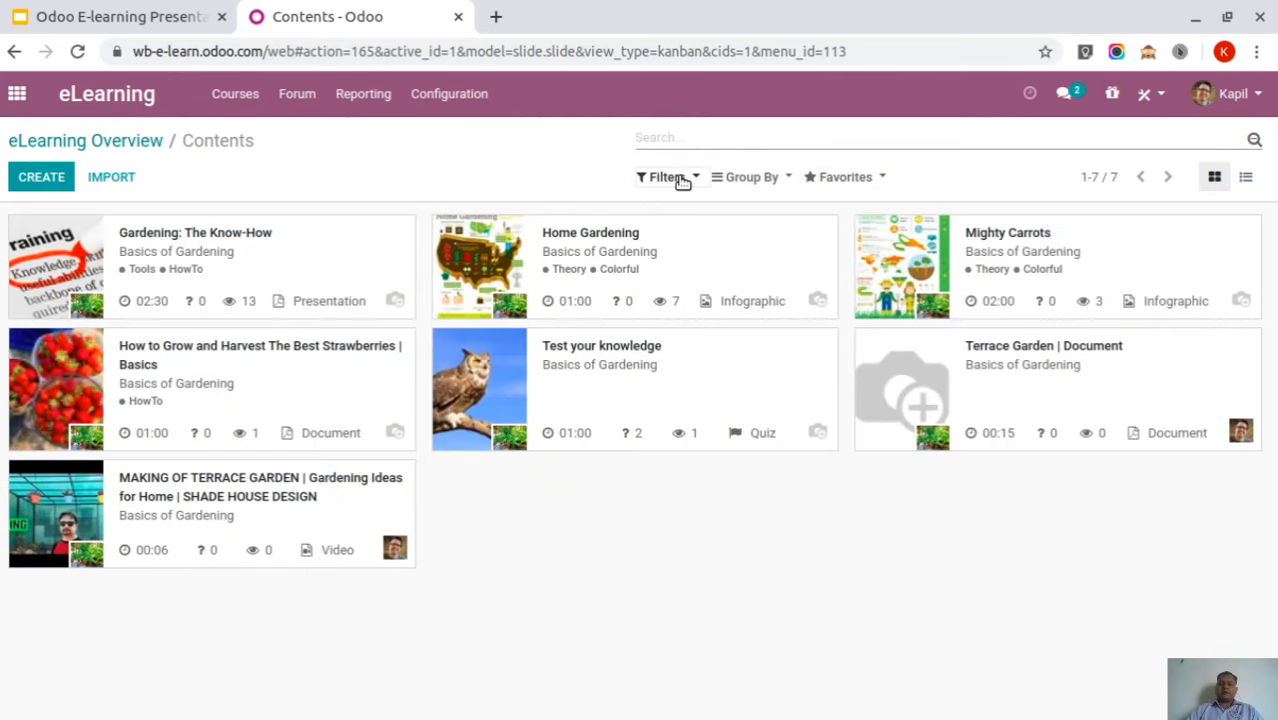
pyautogui.click(845, 178)
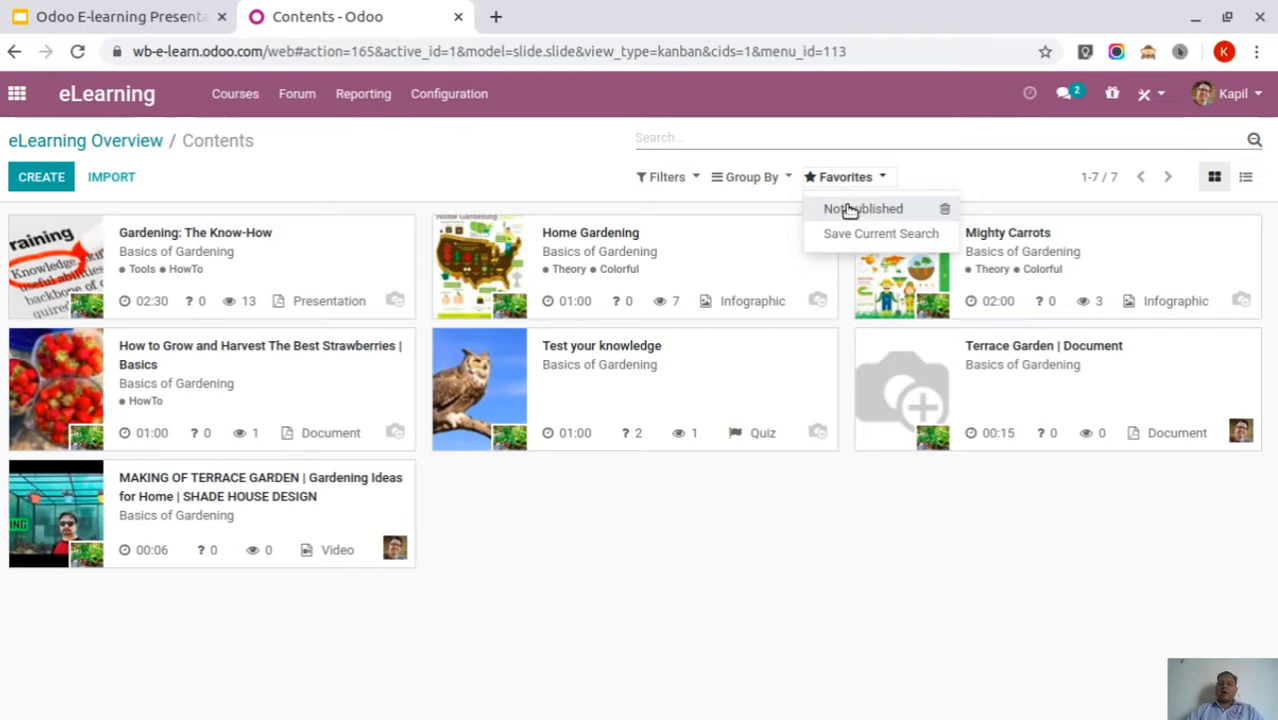
pyautogui.click(850, 210)
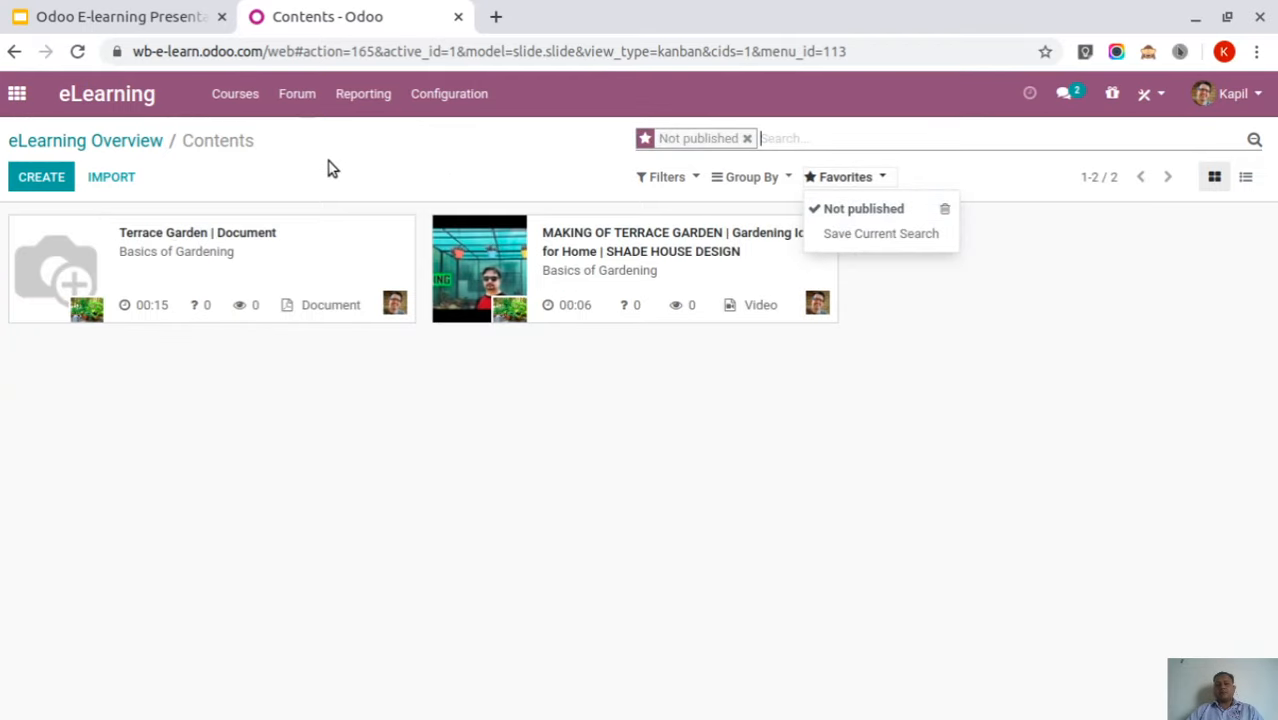
# Open the Terrace Garden | Document content on the website and publish it
pyautogui.click(305, 248)
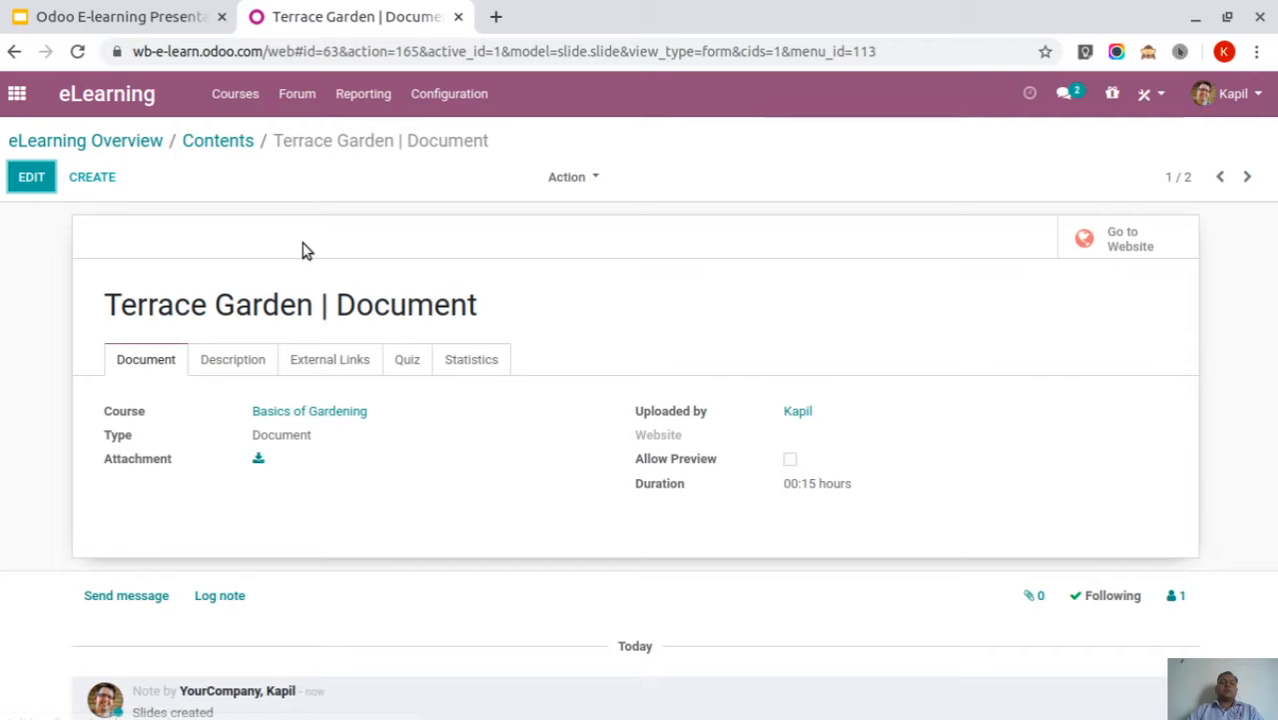
pyautogui.click(31, 176)
pyautogui.click(1100, 244)
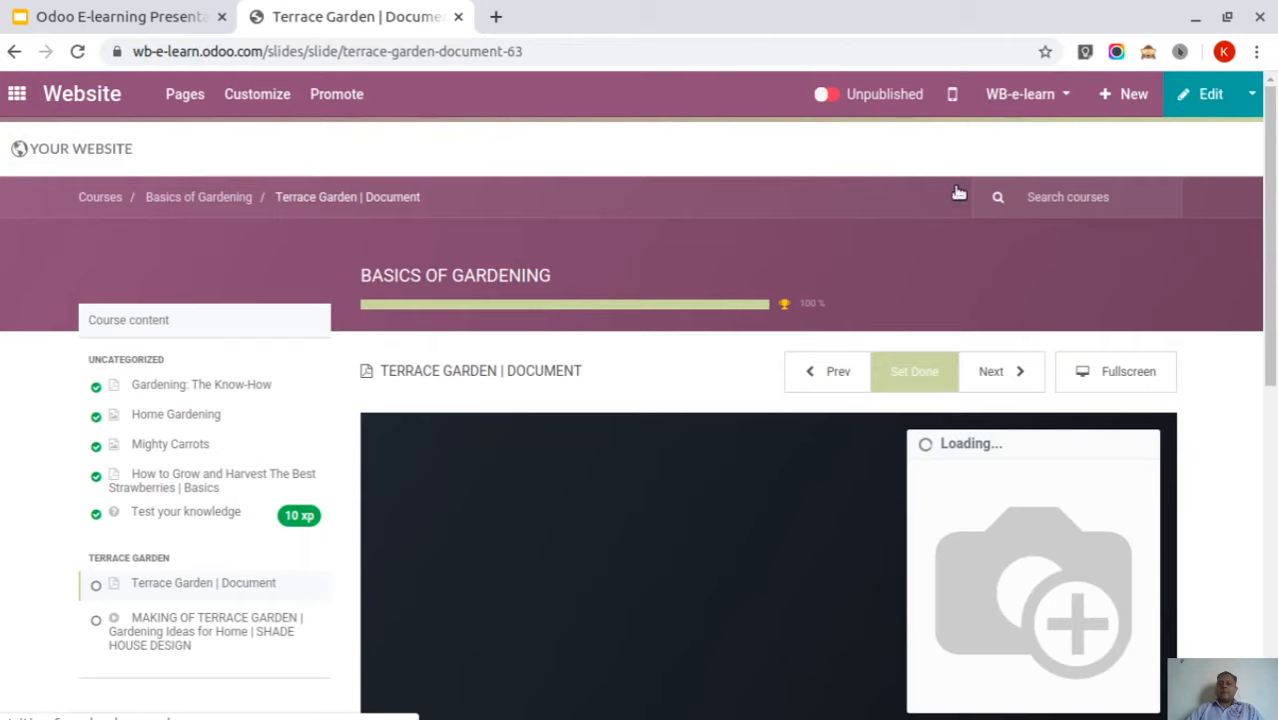
pyautogui.click(826, 95)
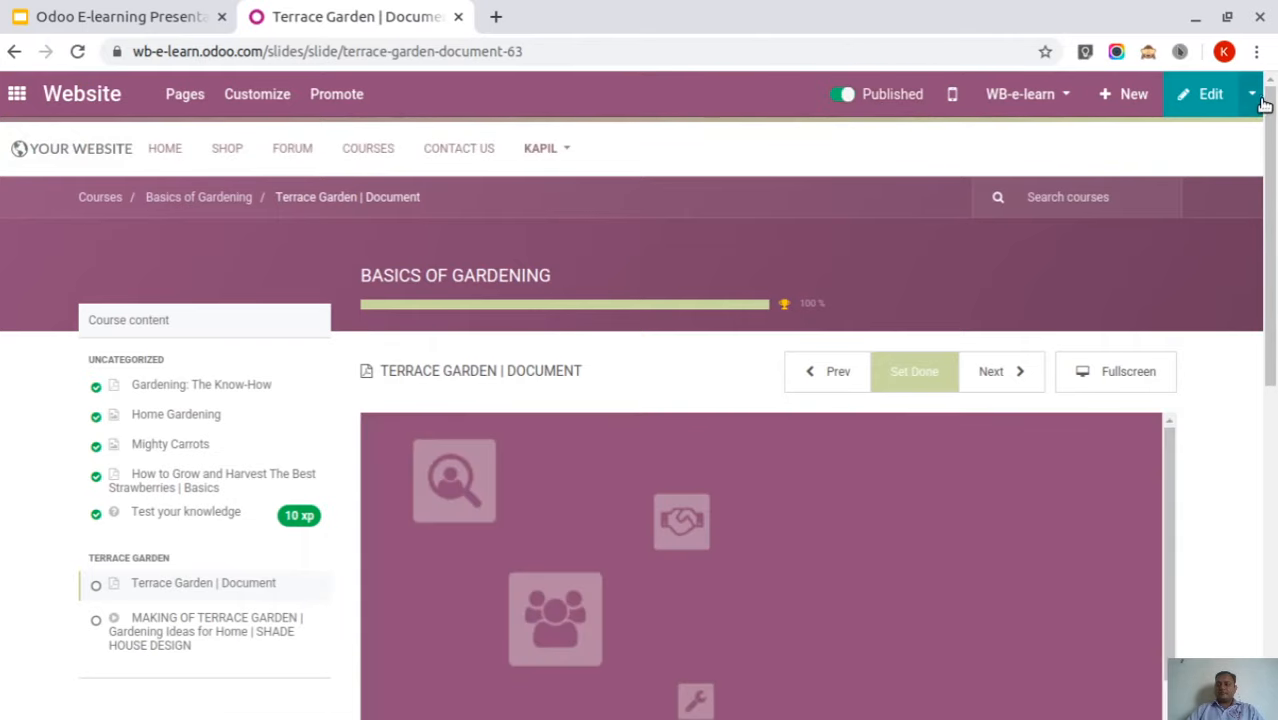
# Return to the backend and reopen the Basics of Gardening course record from the eLearning overview
pyautogui.click(1252, 94)
pyautogui.click(1226, 136)
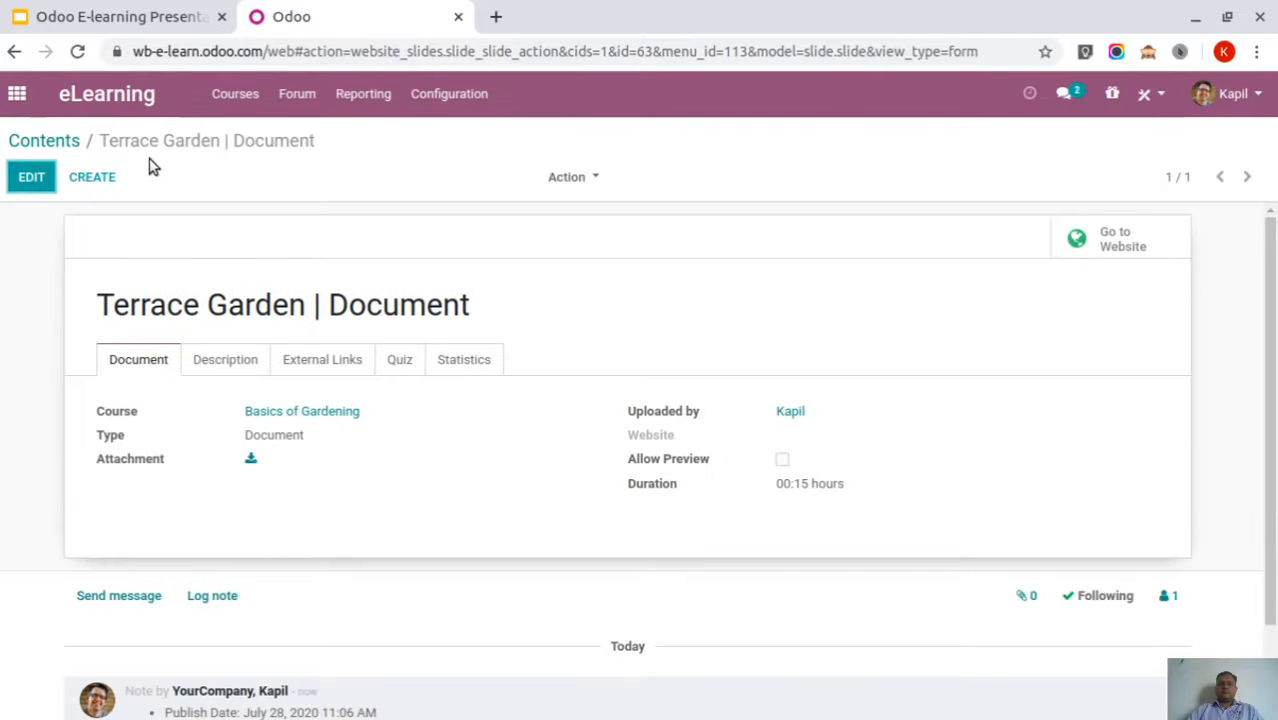
pyautogui.click(44, 141)
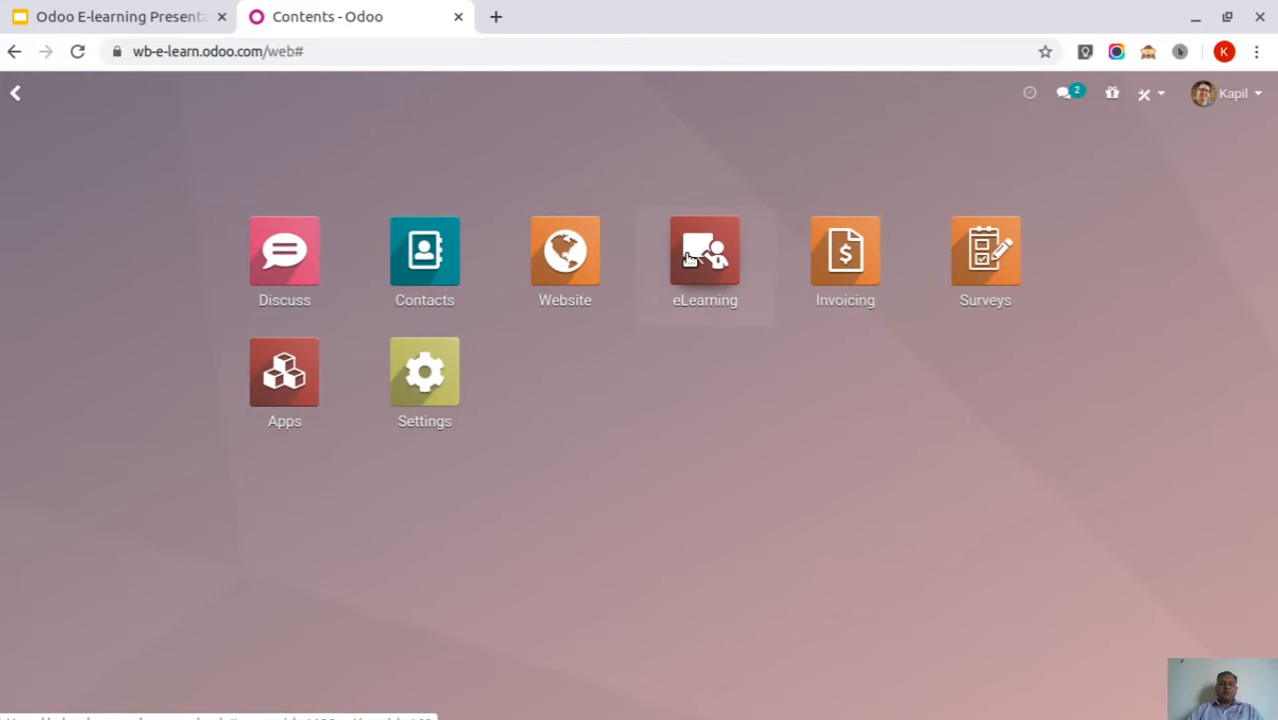
pyautogui.click(689, 259)
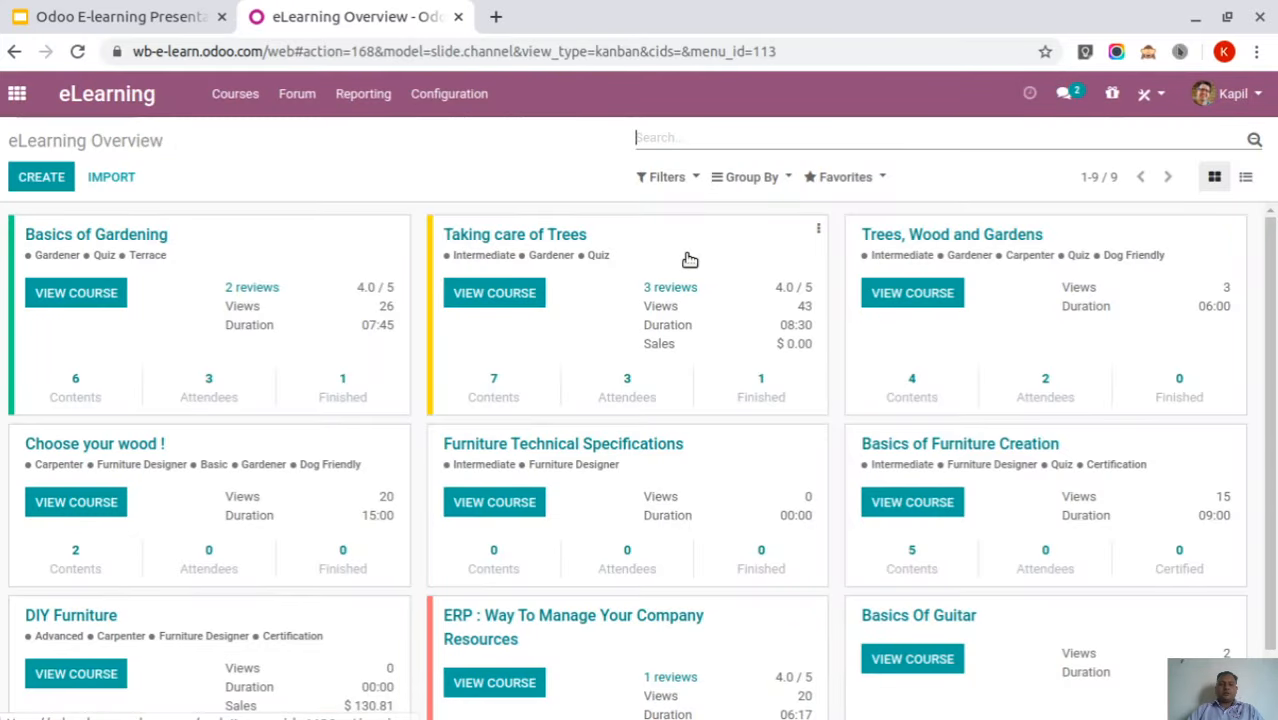
pyautogui.click(66, 293)
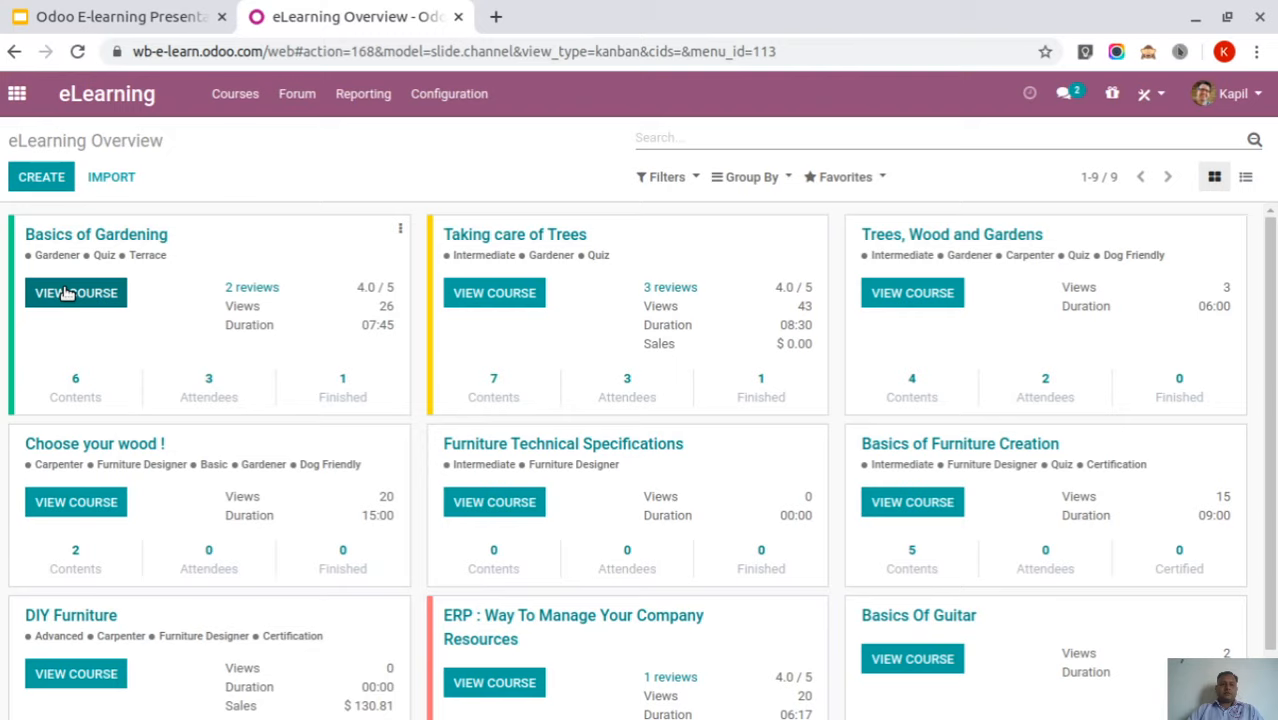
pyautogui.click(78, 229)
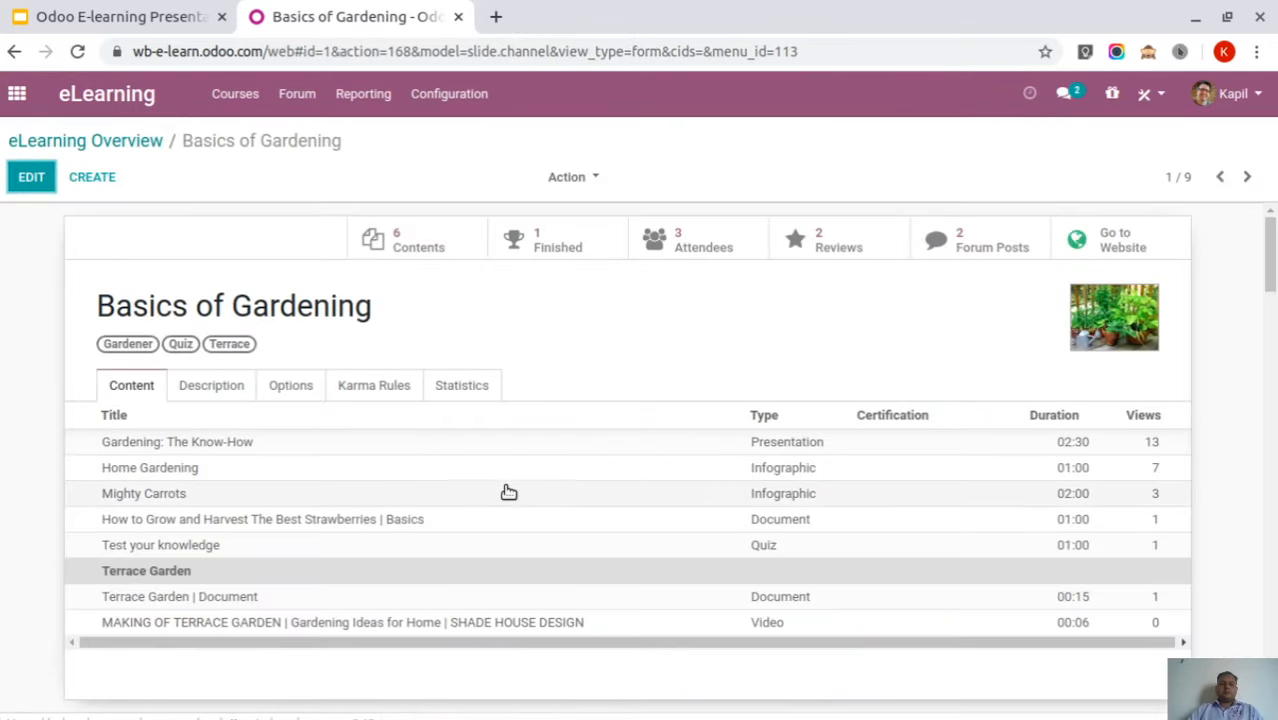
pyautogui.scroll(-3, 400, 480)
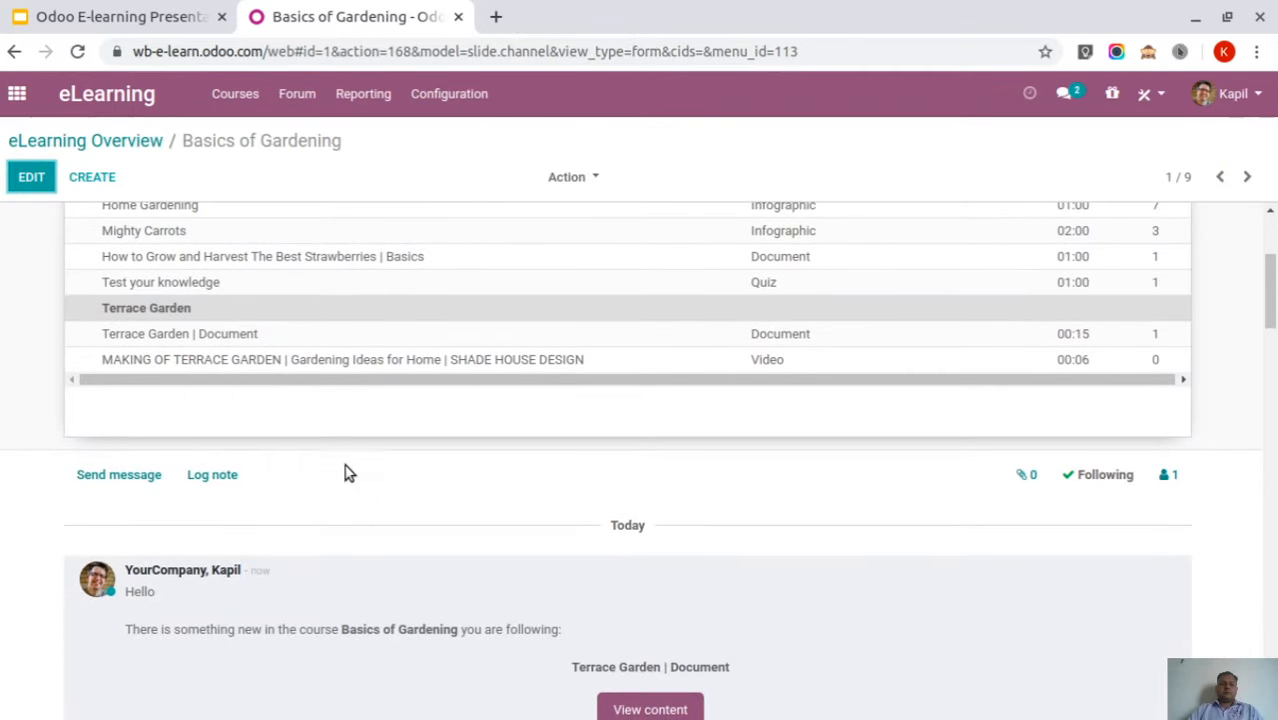
# Open the MAKING OF TERRACE GARDEN video content on the website and publish it
pyautogui.click(329, 360)
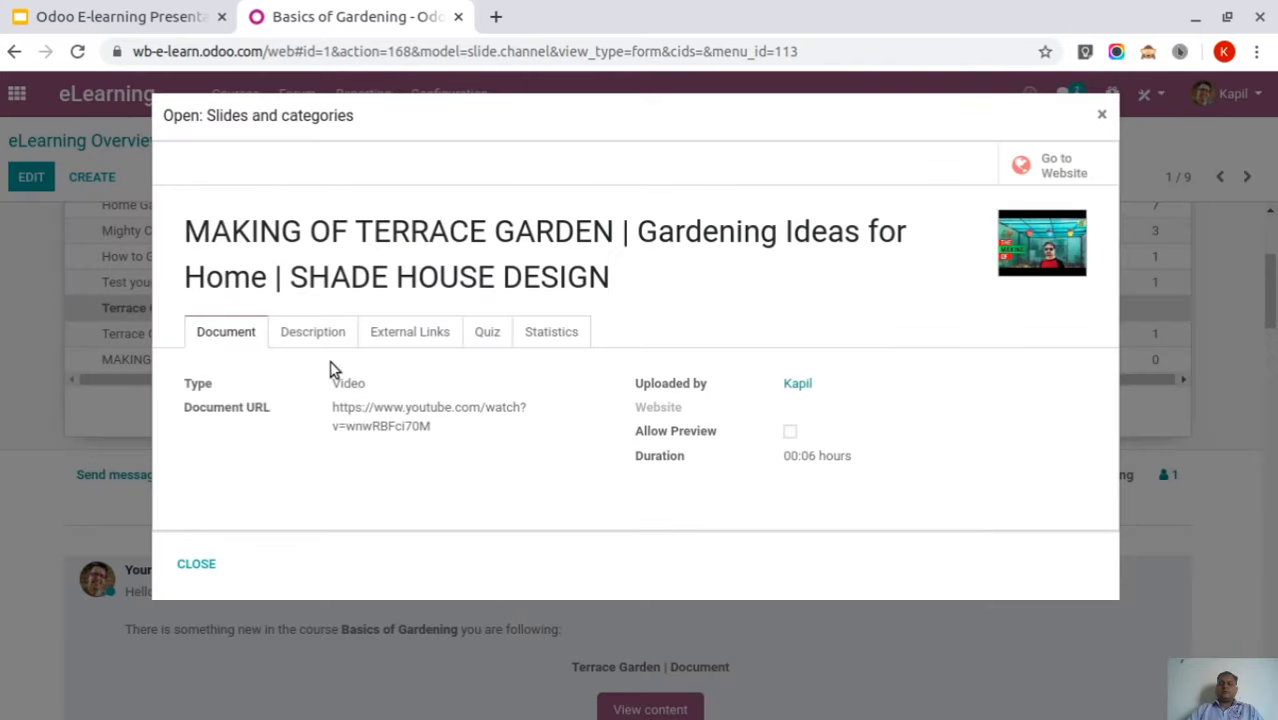
pyautogui.click(1052, 172)
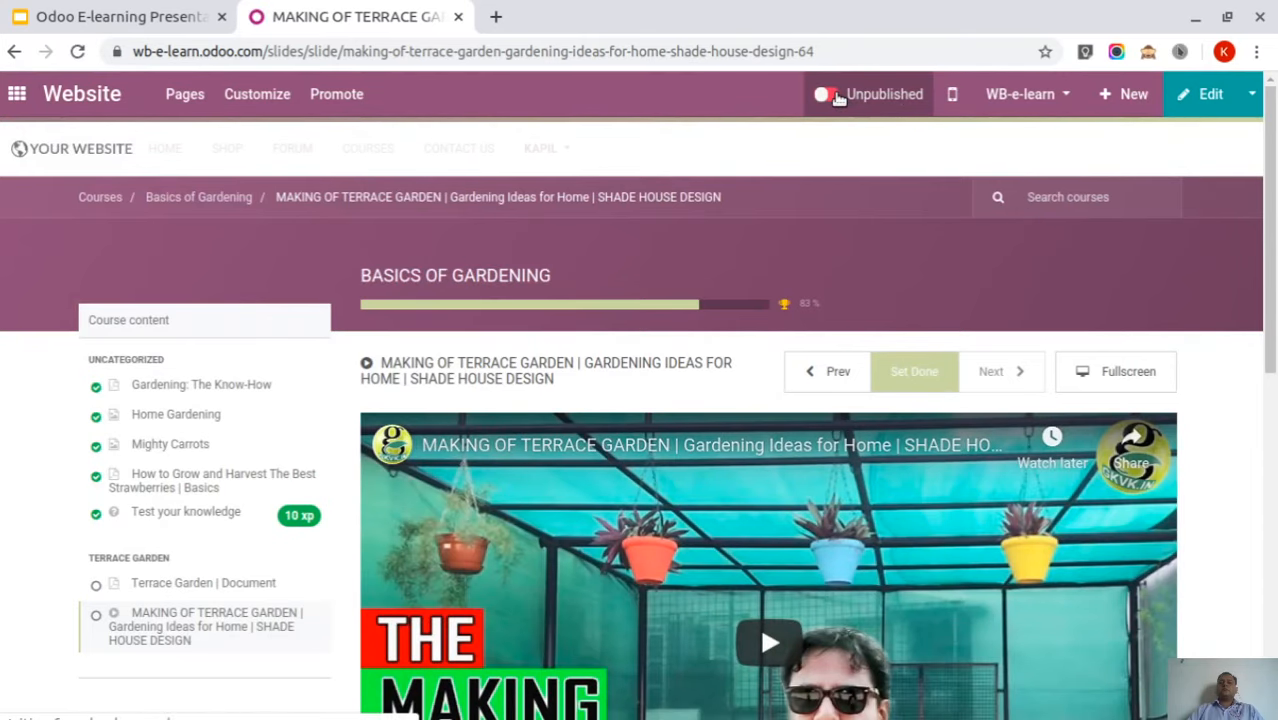
pyautogui.click(840, 95)
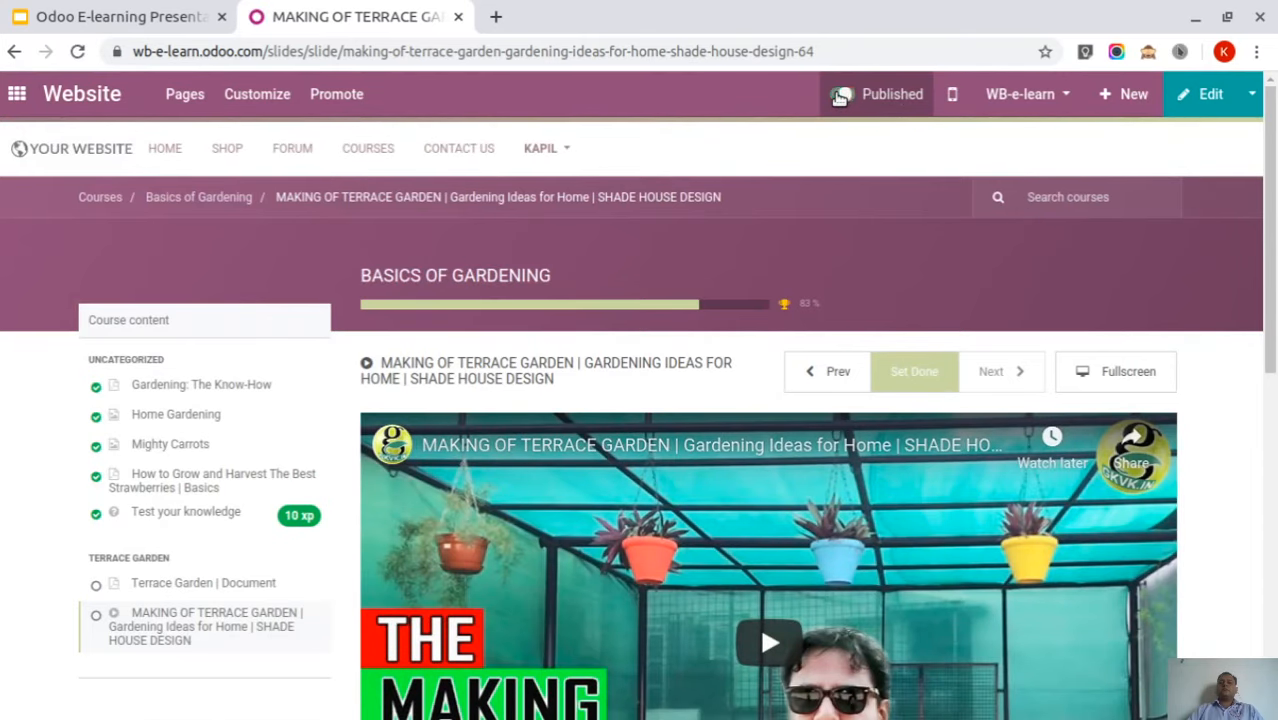
# Go back to the eLearning overview and view the Basics of Gardening website page down to its Terrace Garden section
pyautogui.click(1251, 94)
pyautogui.click(1205, 140)
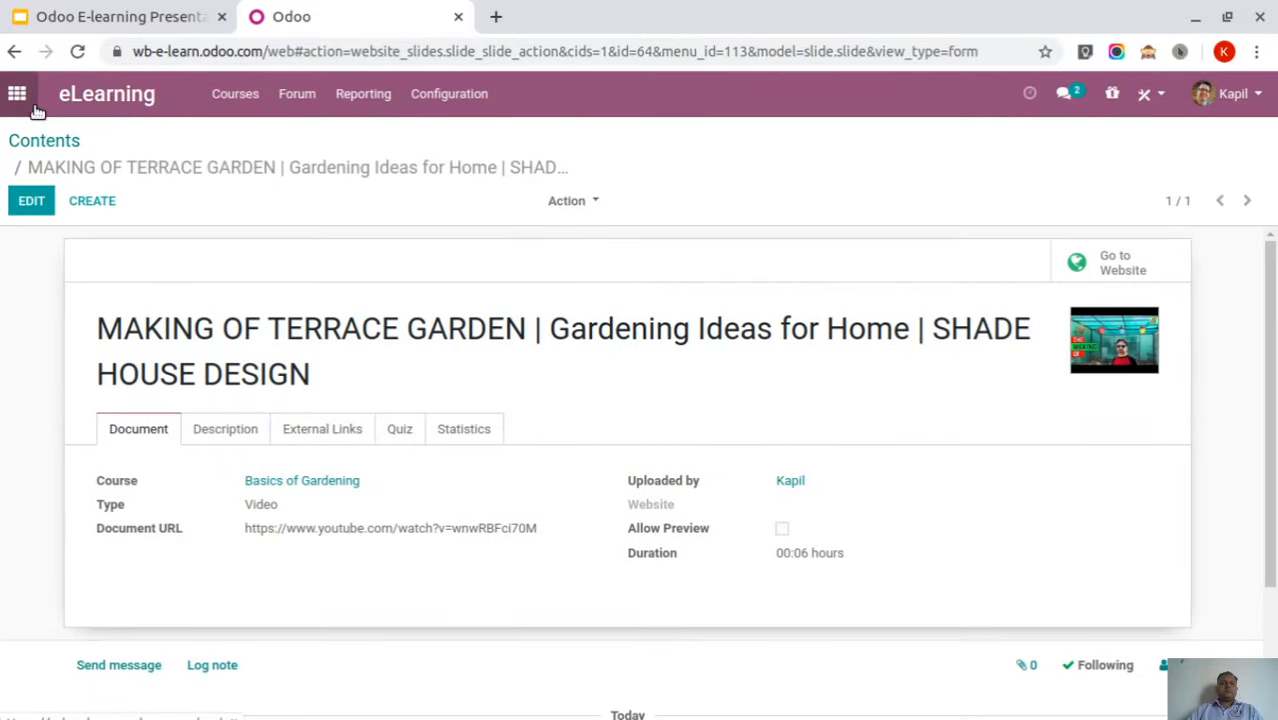
pyautogui.click(40, 140)
pyautogui.click(17, 93)
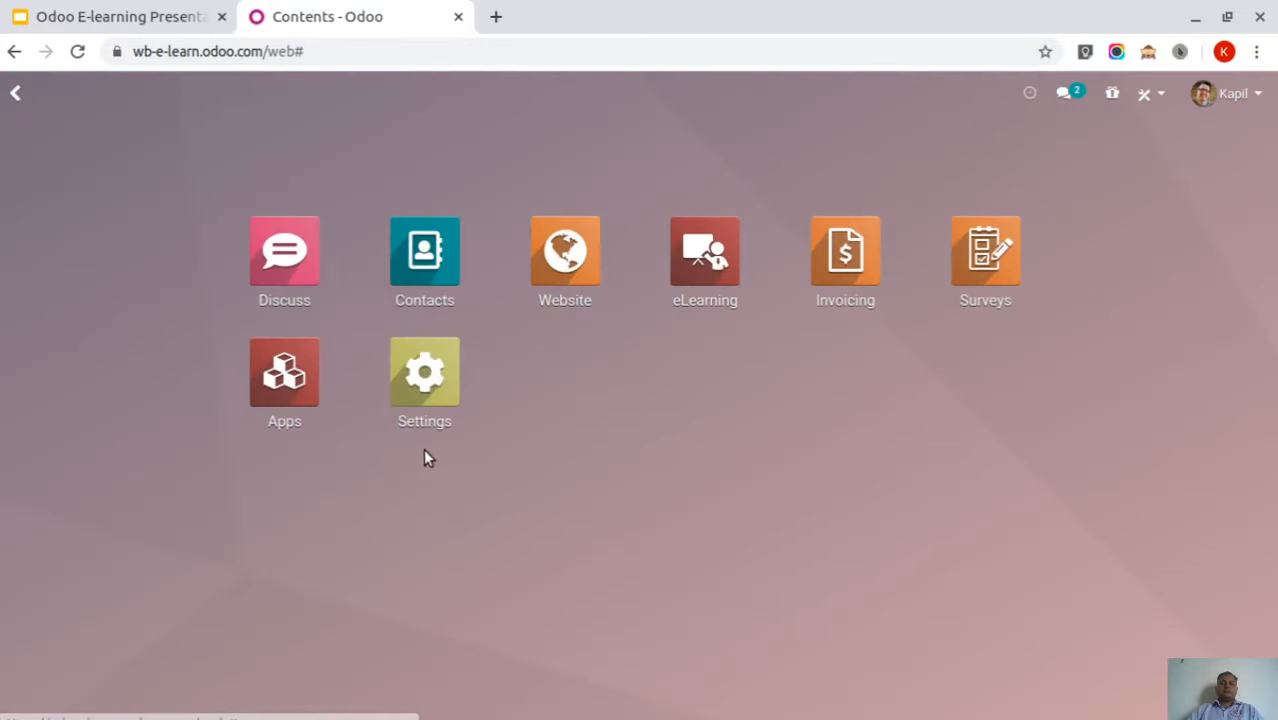
pyautogui.click(704, 279)
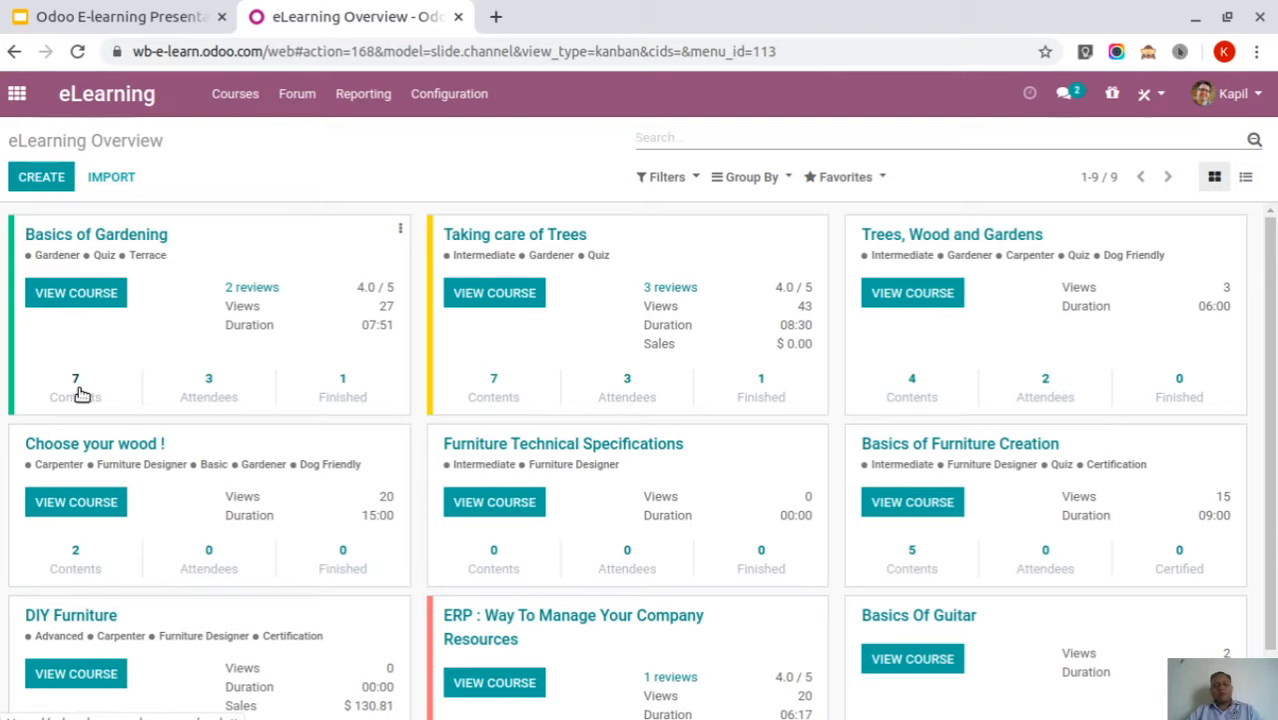
pyautogui.click(83, 300)
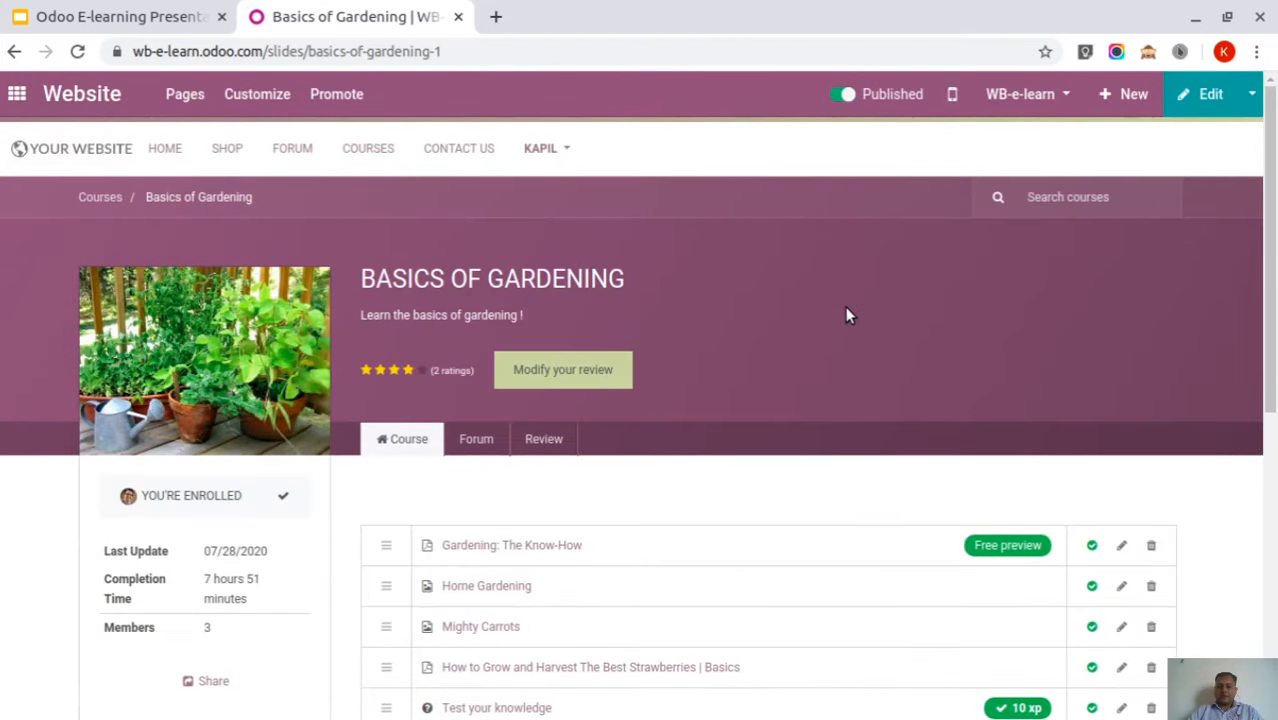
pyautogui.scroll(-3, 845, 314)
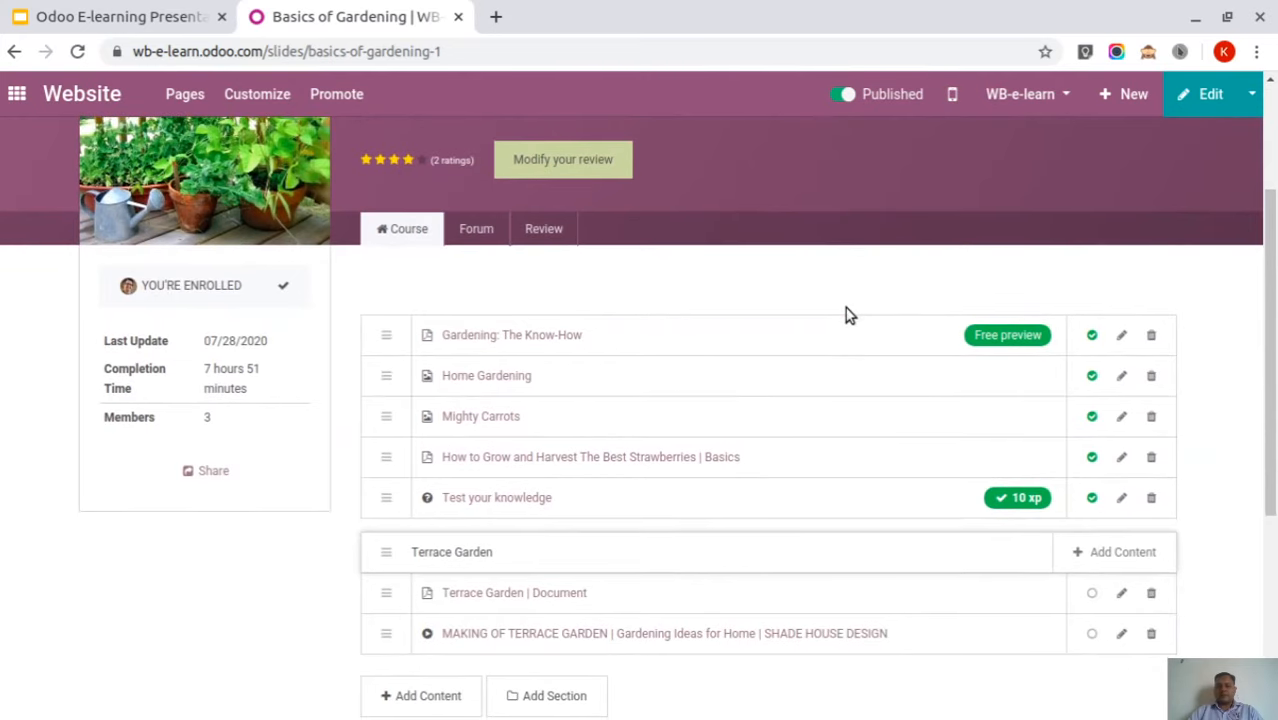
# Enable the free preview for Home Gardening and turn it off for Gardening: The Know-How in the course content list
pyautogui.scroll(1, 570, 302)
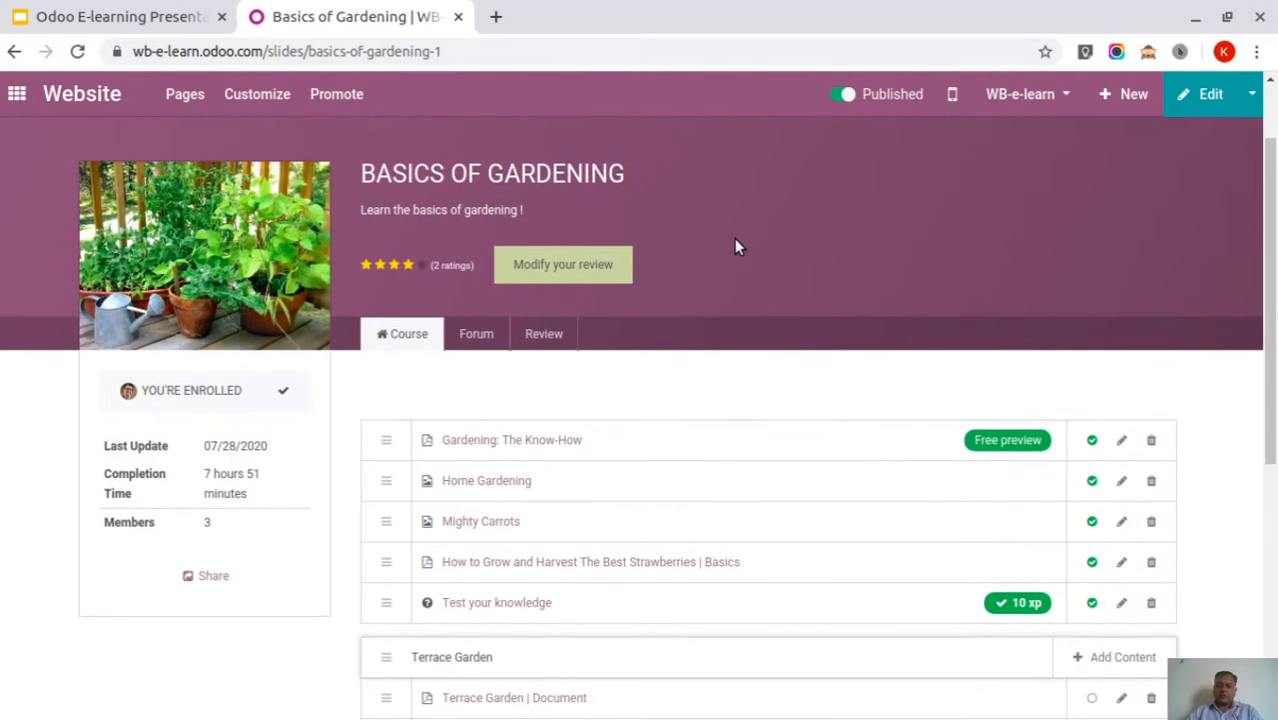
pyautogui.scroll(-5, 748, 264)
pyautogui.scroll(4, 600, 375)
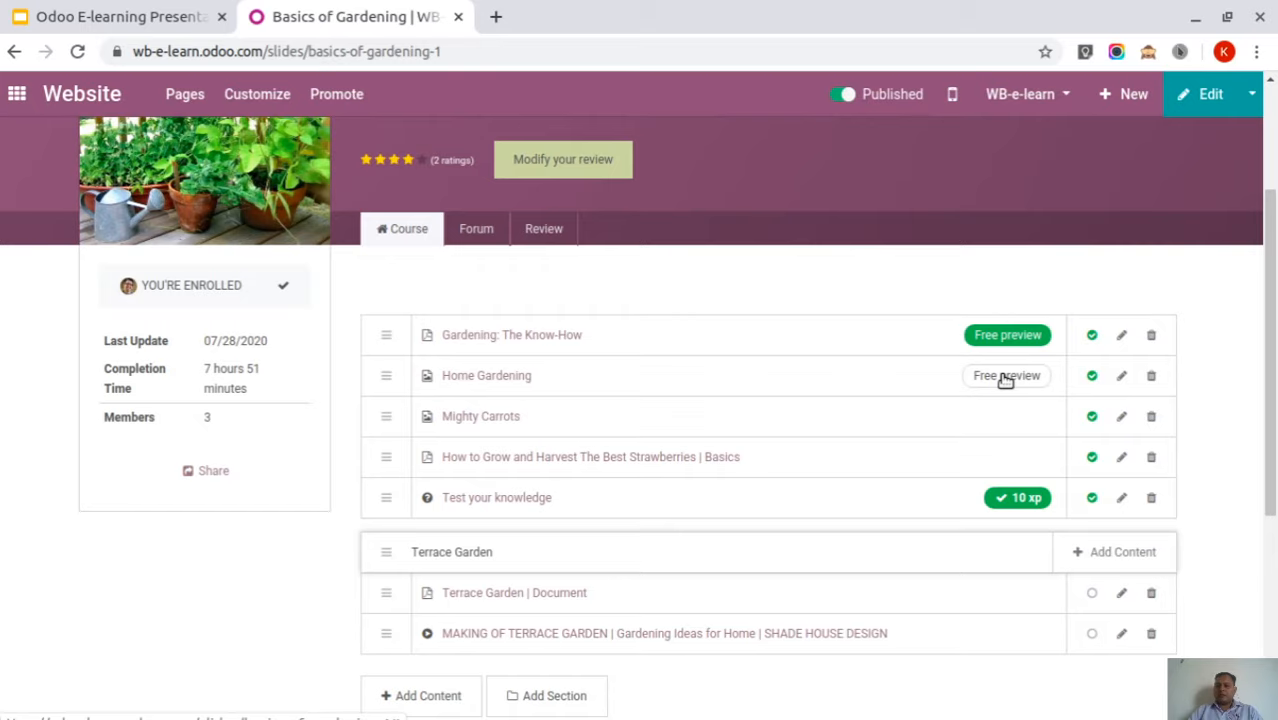
pyautogui.click(1005, 377)
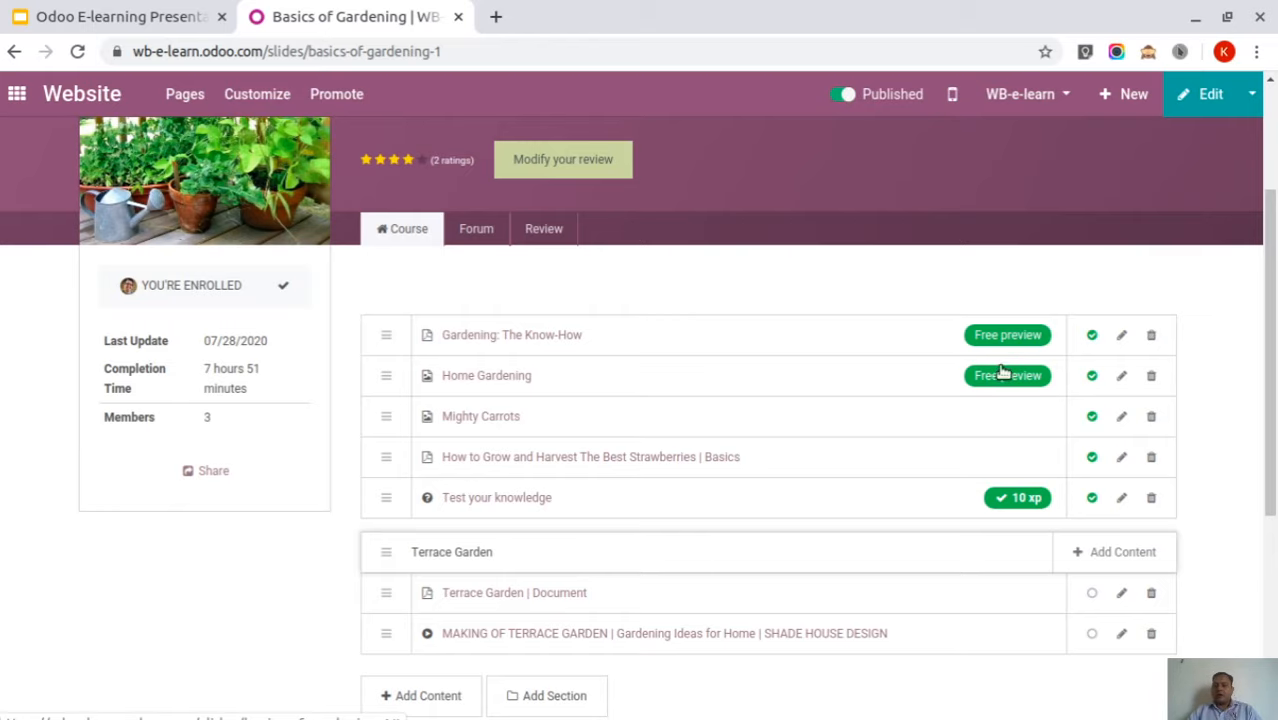
pyautogui.click(1007, 334)
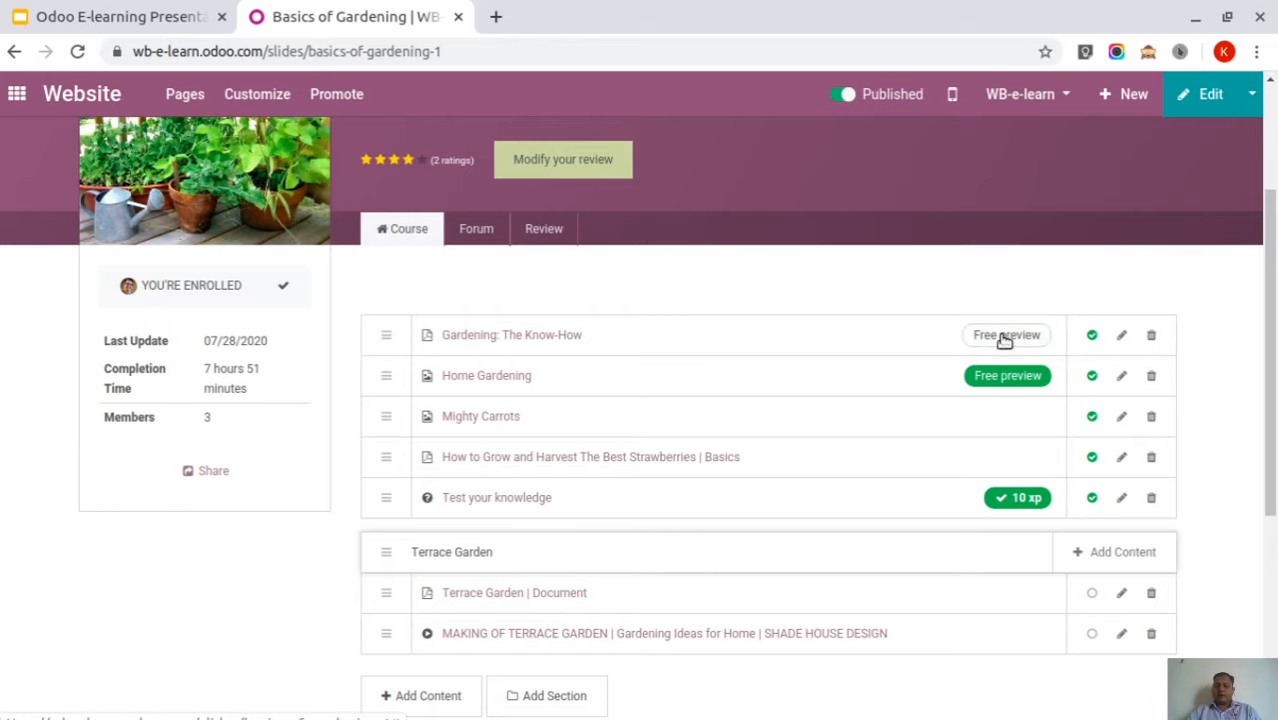
# Look over the rest of the course page and open the Basics of Gardening course record in the backend
pyautogui.scroll(-2, 867, 420)
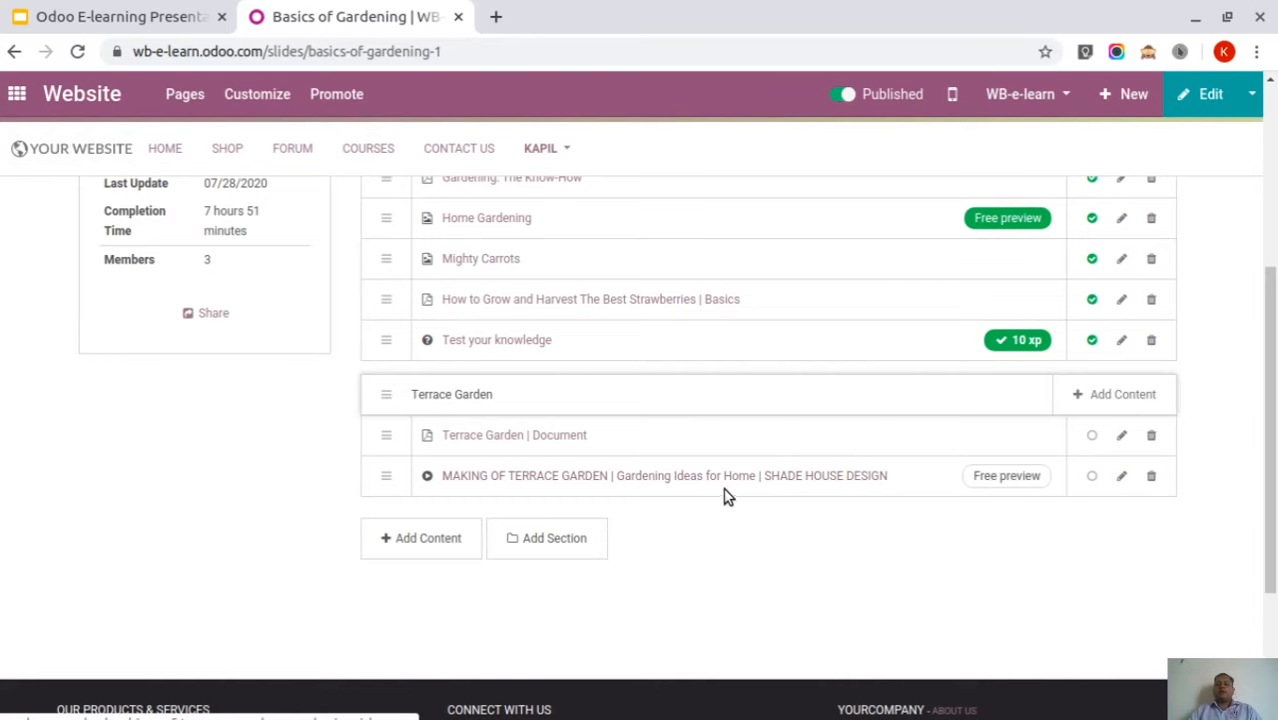
pyautogui.scroll(-2, 740, 460)
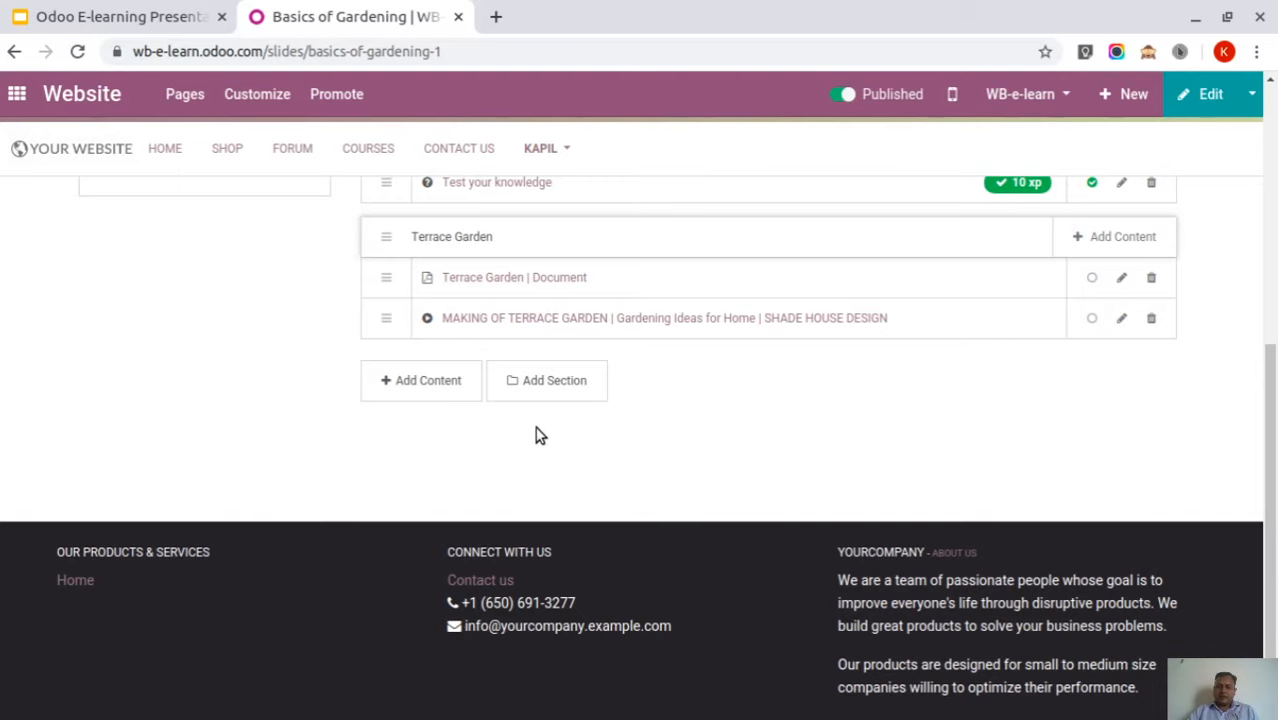
pyautogui.scroll(1, 533, 434)
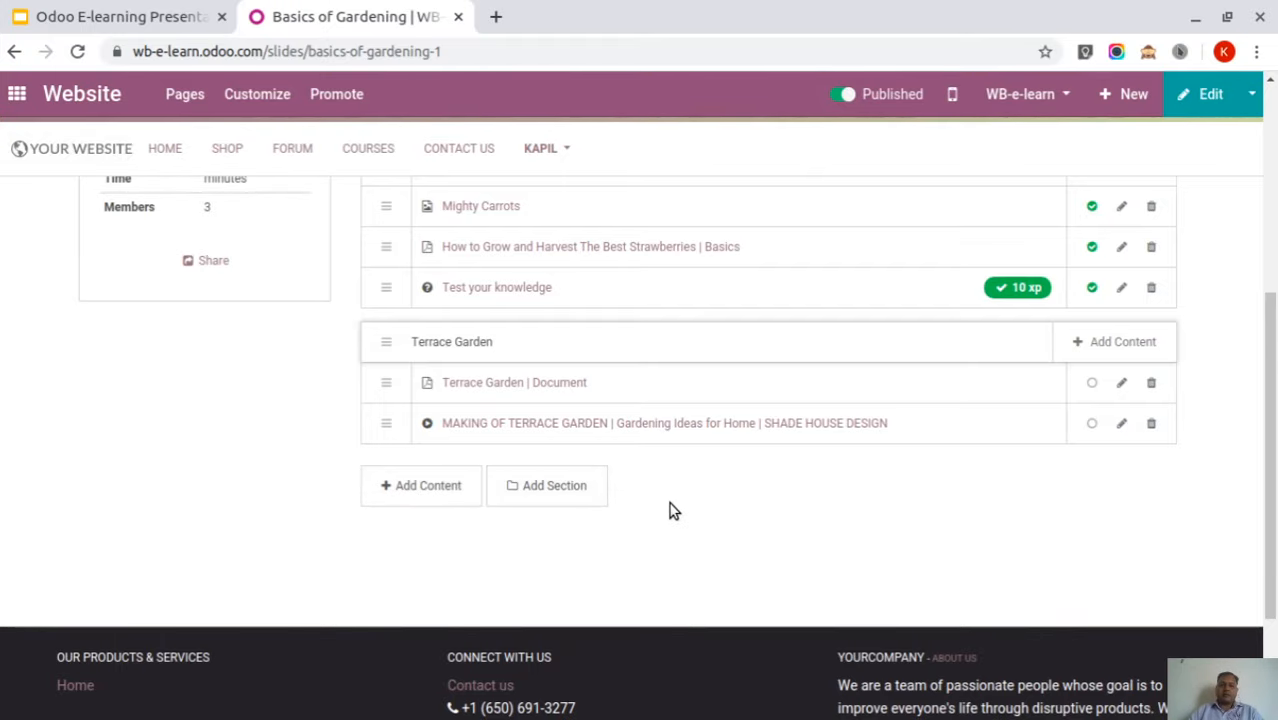
pyautogui.scroll(4, 670, 514)
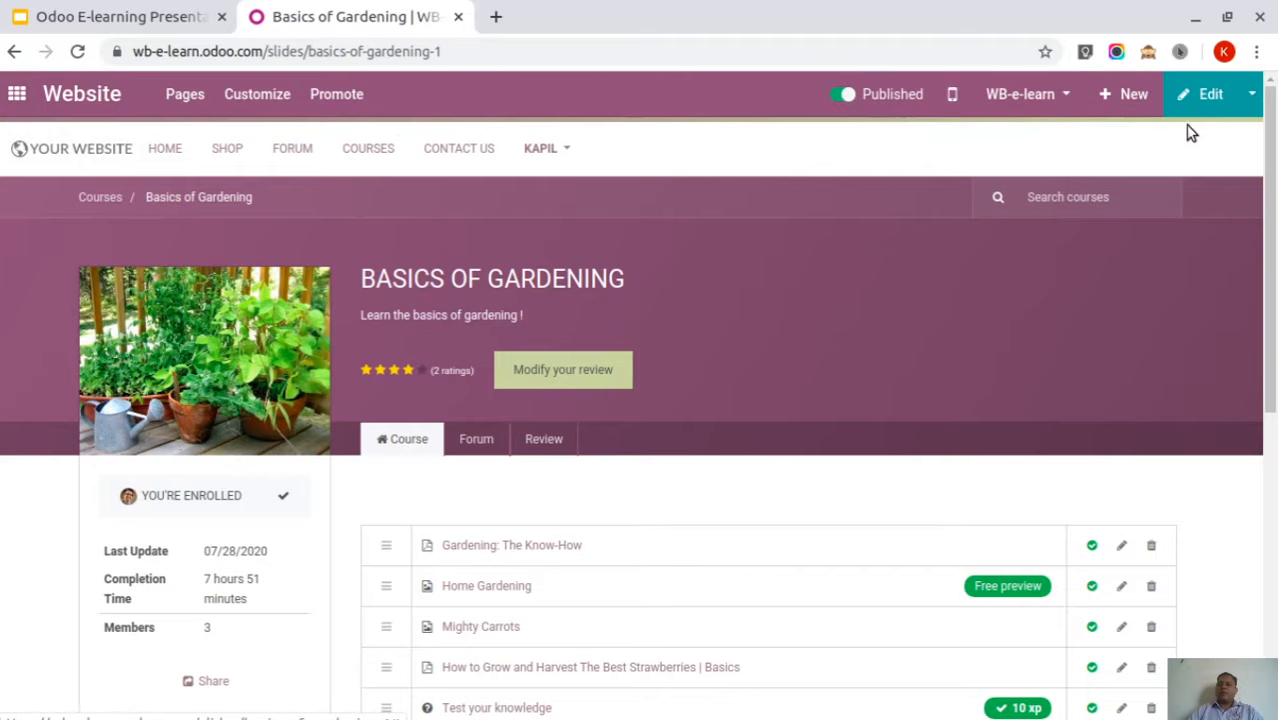
pyautogui.click(1250, 100)
pyautogui.click(1200, 136)
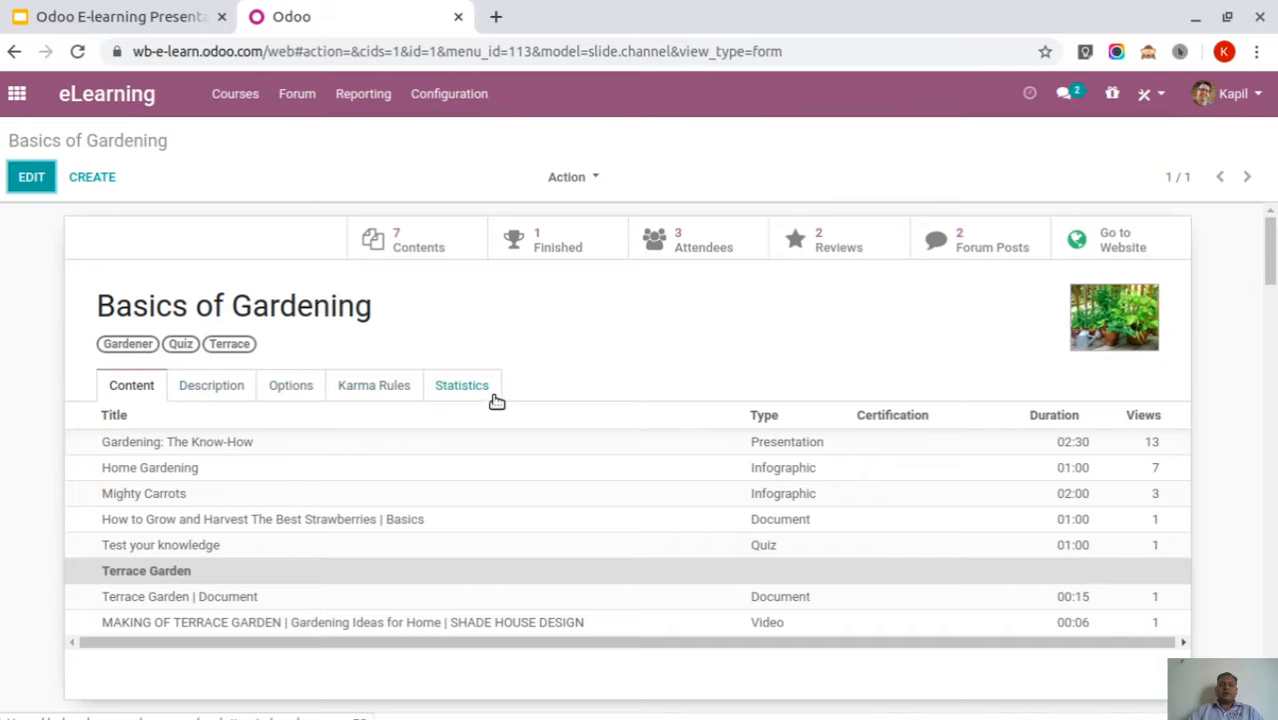
# View the course record's description and its options
pyautogui.click(202, 395)
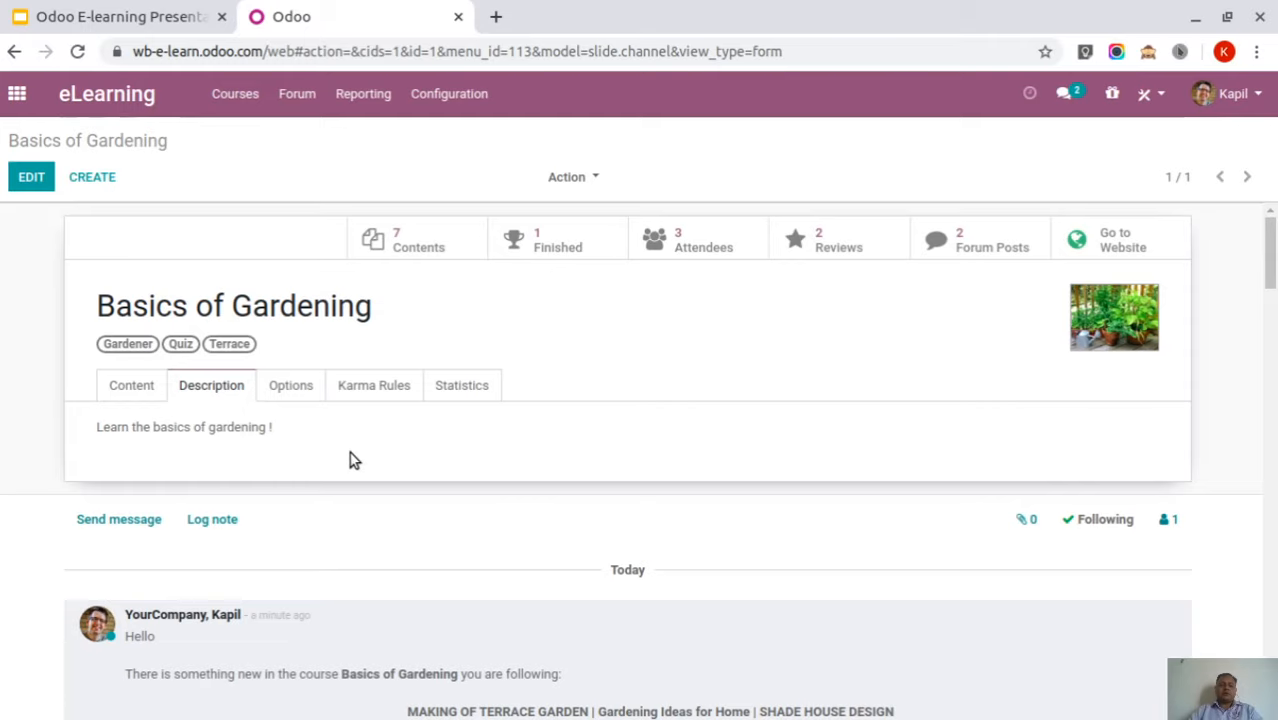
pyautogui.scroll(-2, 352, 459)
pyautogui.scroll(1, 362, 450)
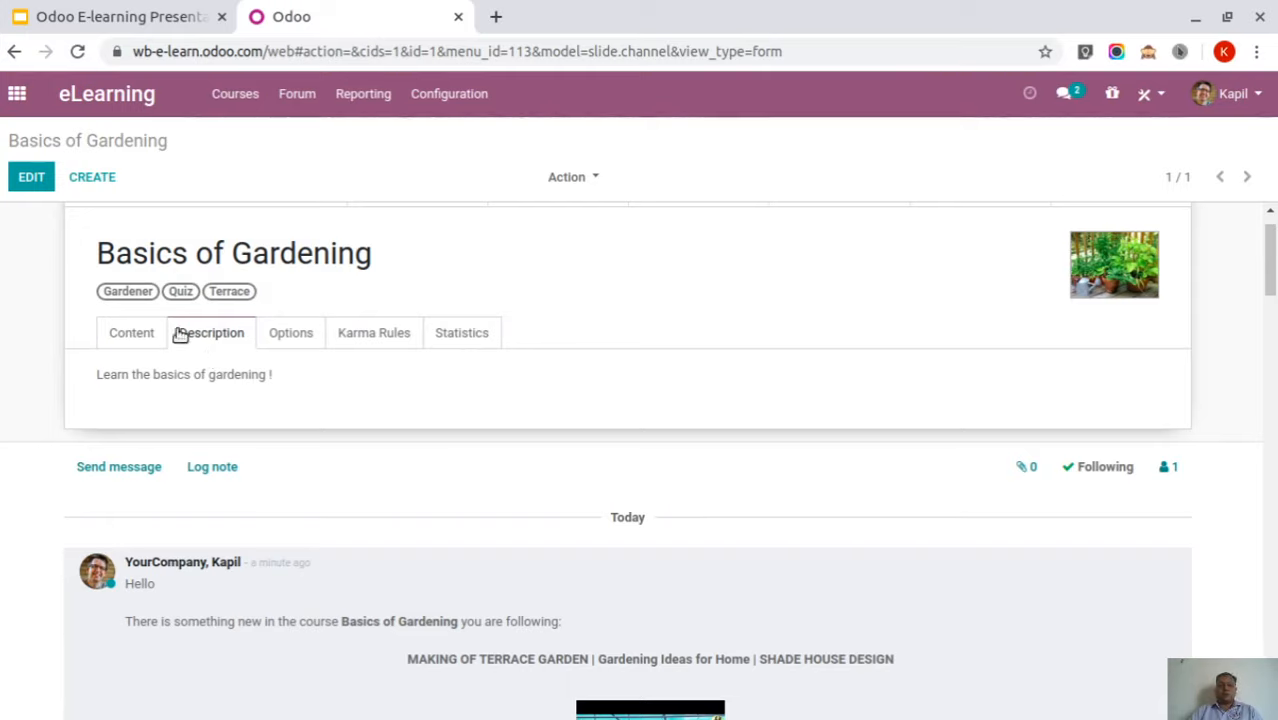
pyautogui.click(276, 338)
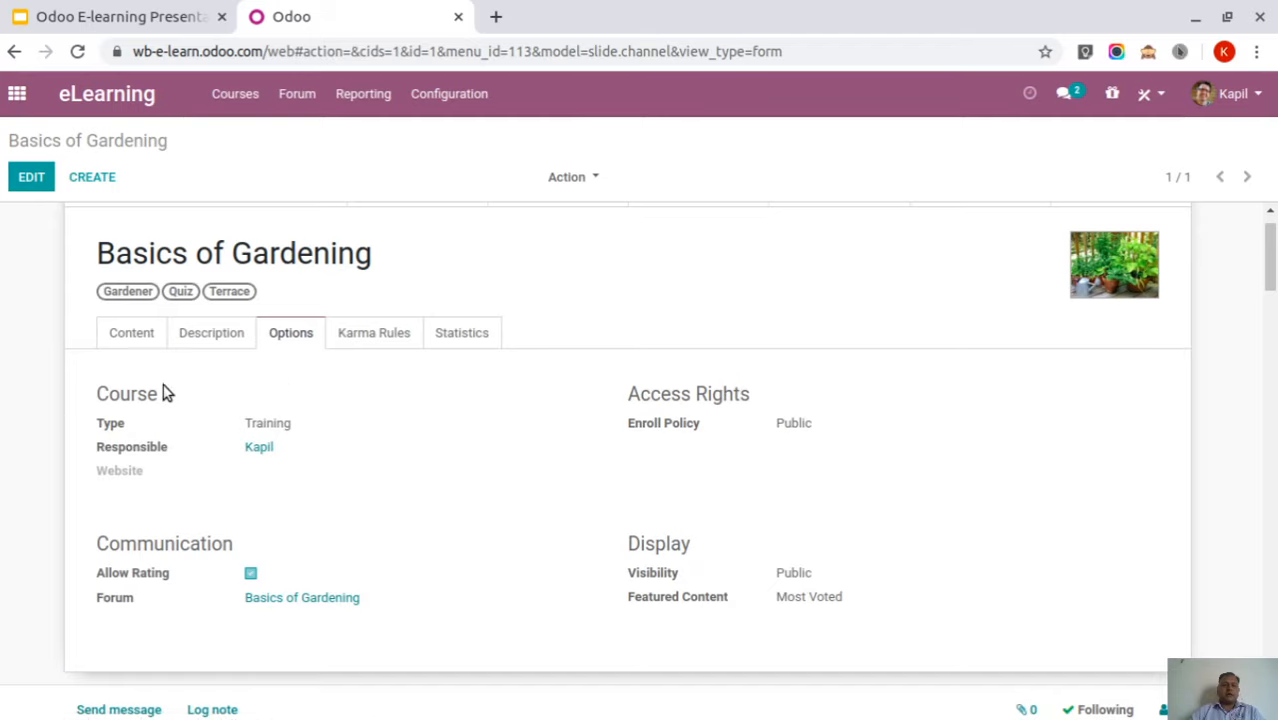
# Put the course record in edit mode, examine the website choices and the access, communication and display options, and save the record
pyautogui.click(30, 180)
pyautogui.scroll(-2, 333, 496)
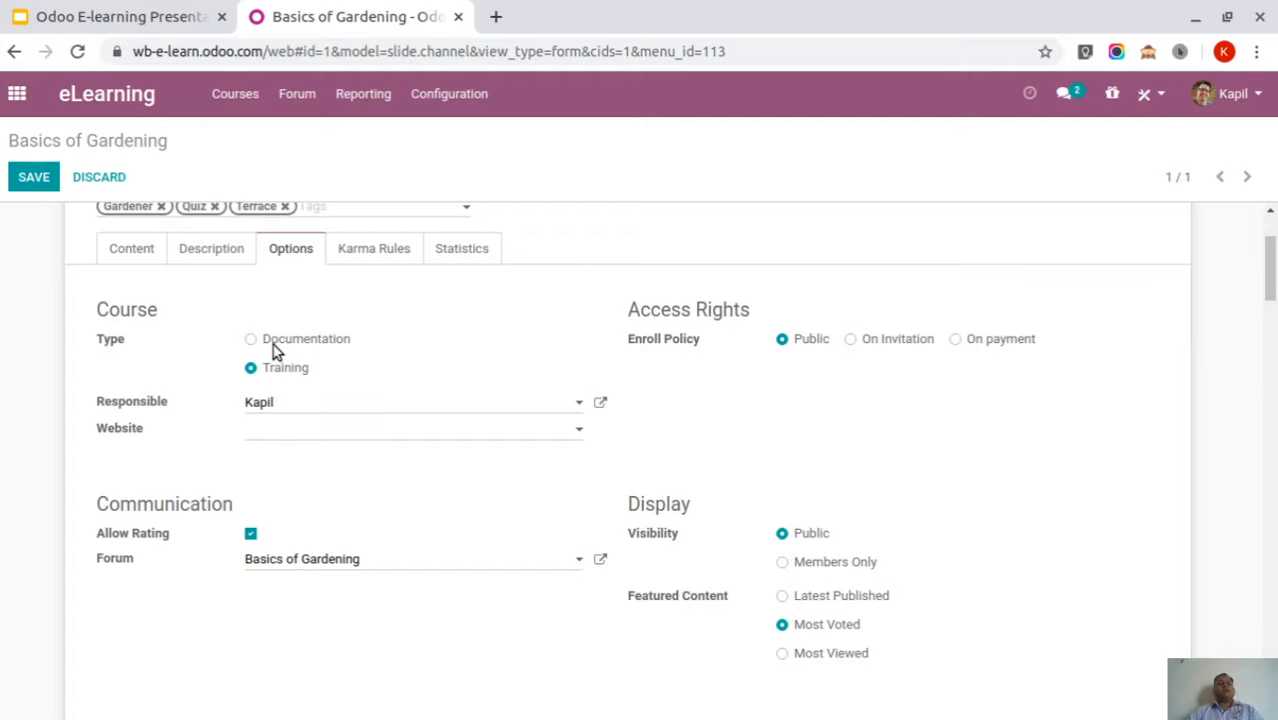
pyautogui.click(345, 429)
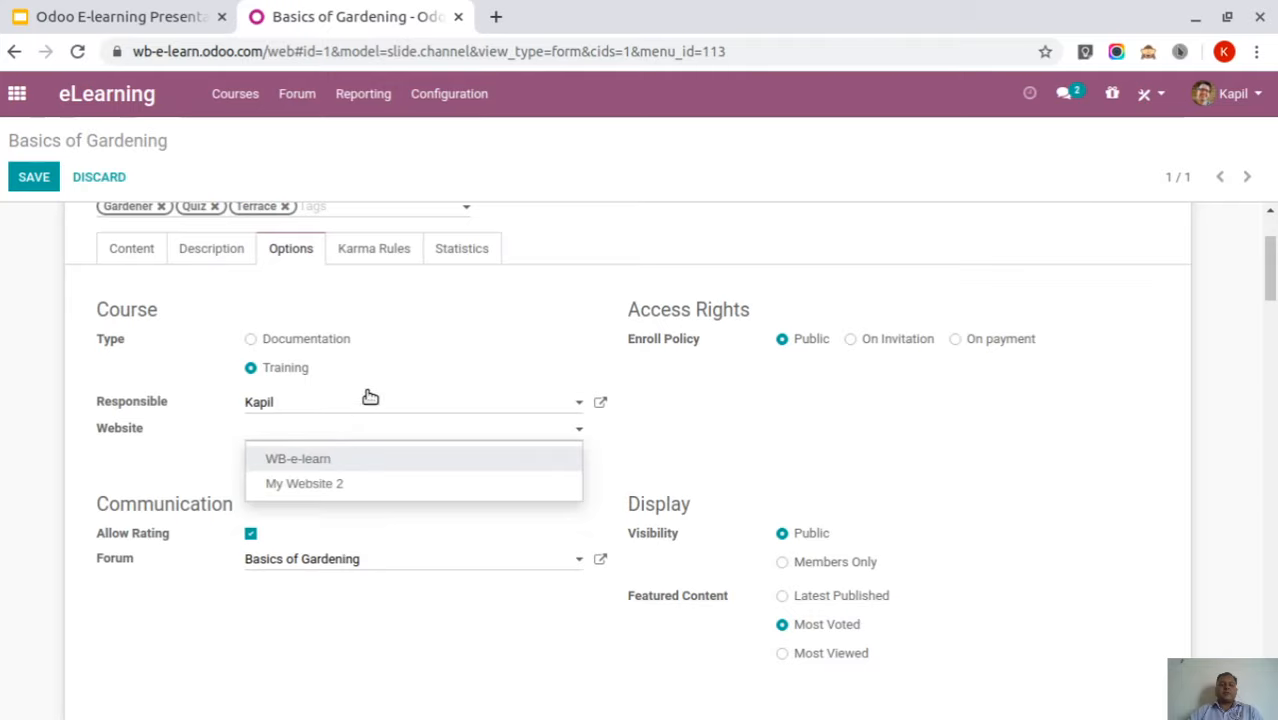
pyautogui.click(377, 389)
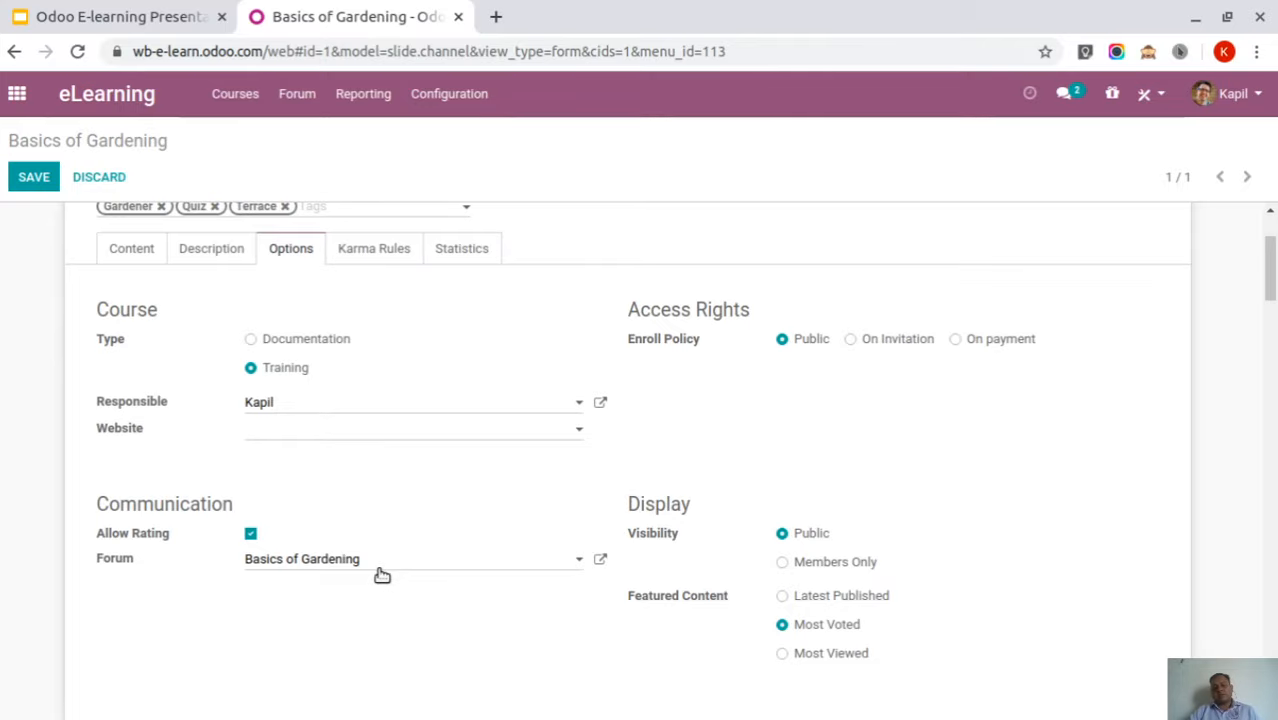
pyautogui.scroll(1, 707, 380)
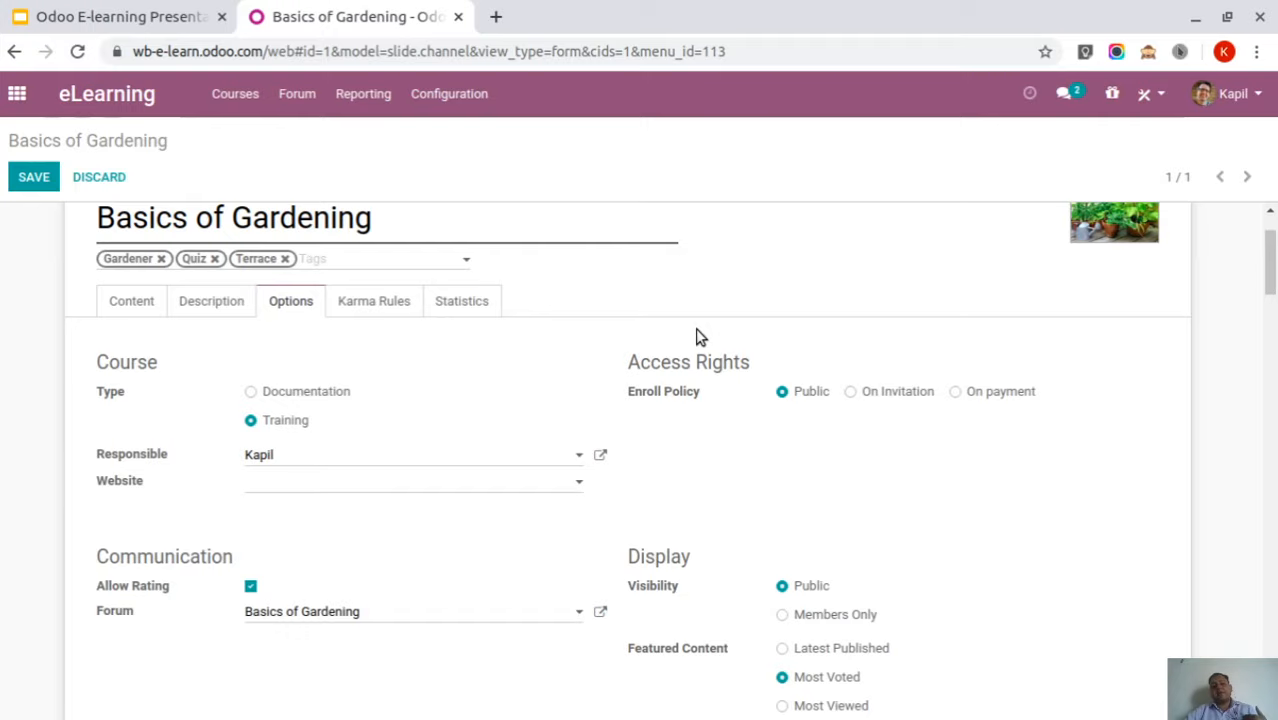
pyautogui.scroll(-1, 730, 490)
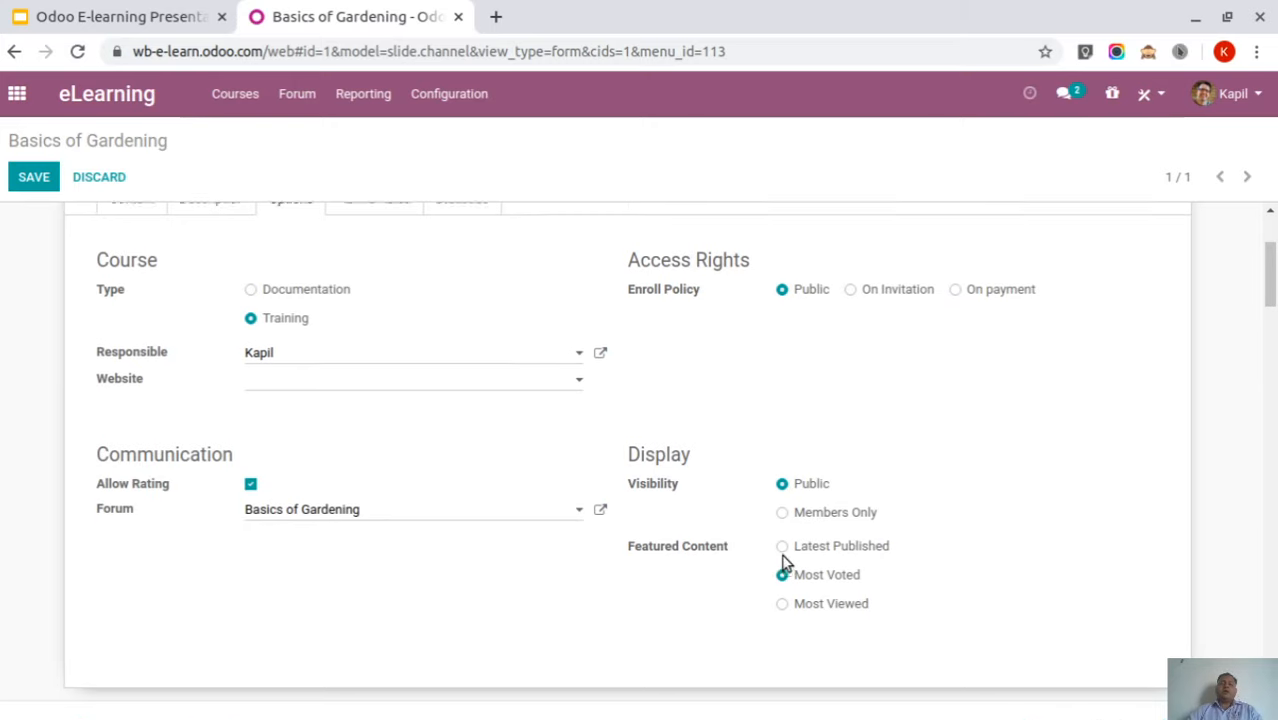
pyautogui.scroll(3, 785, 565)
pyautogui.click(33, 179)
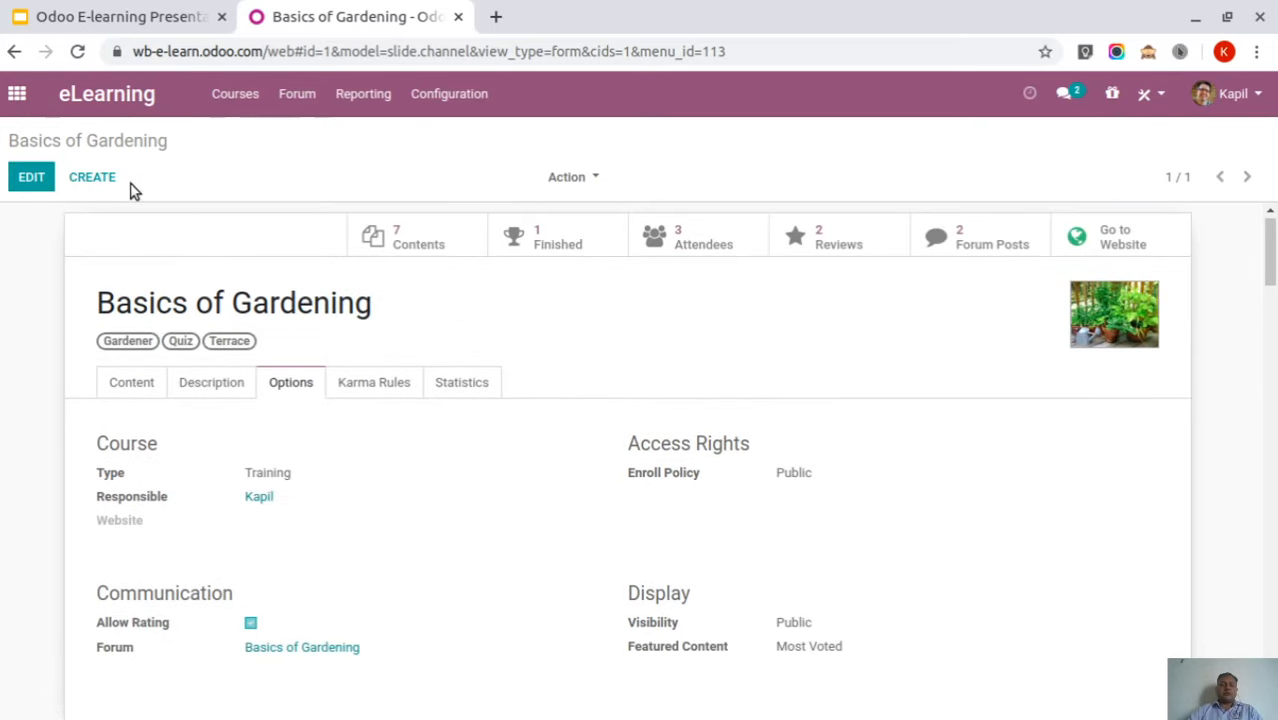
# Reopen the Basics of Gardening website page from the eLearning overview and examine its enrolment details, free preview markers and Terrace Garden section
pyautogui.click(22, 102)
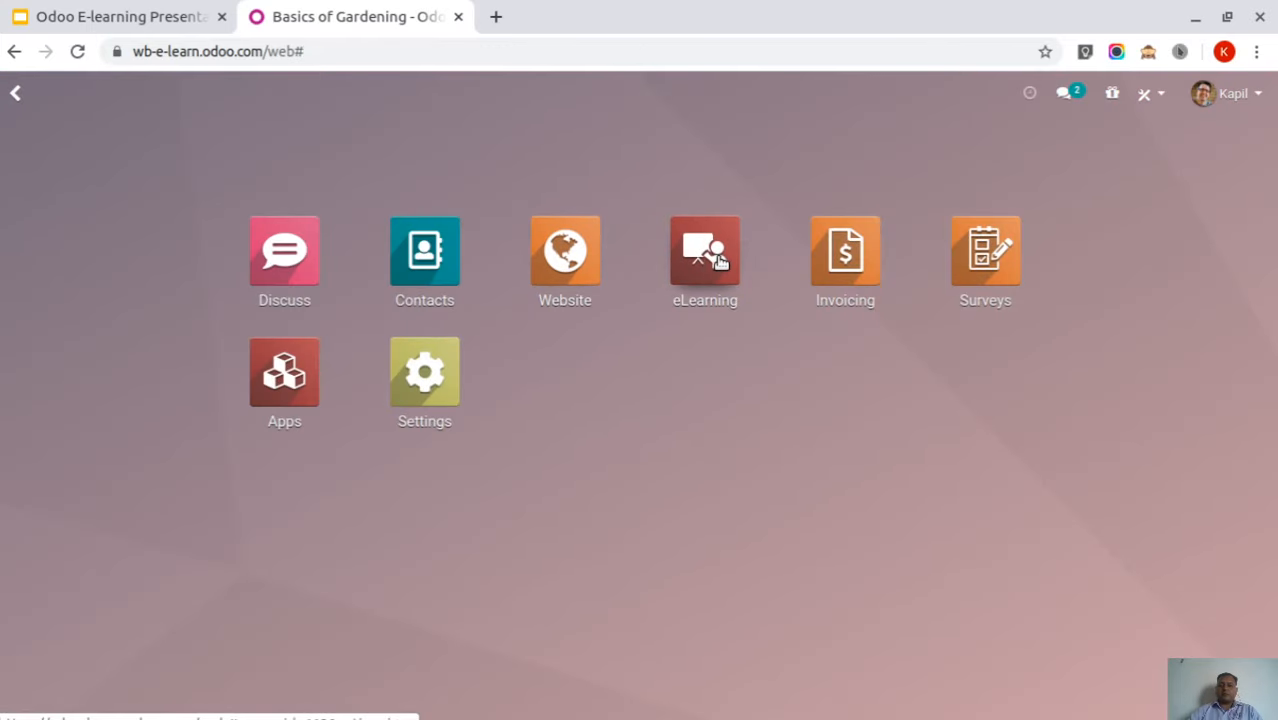
pyautogui.click(715, 260)
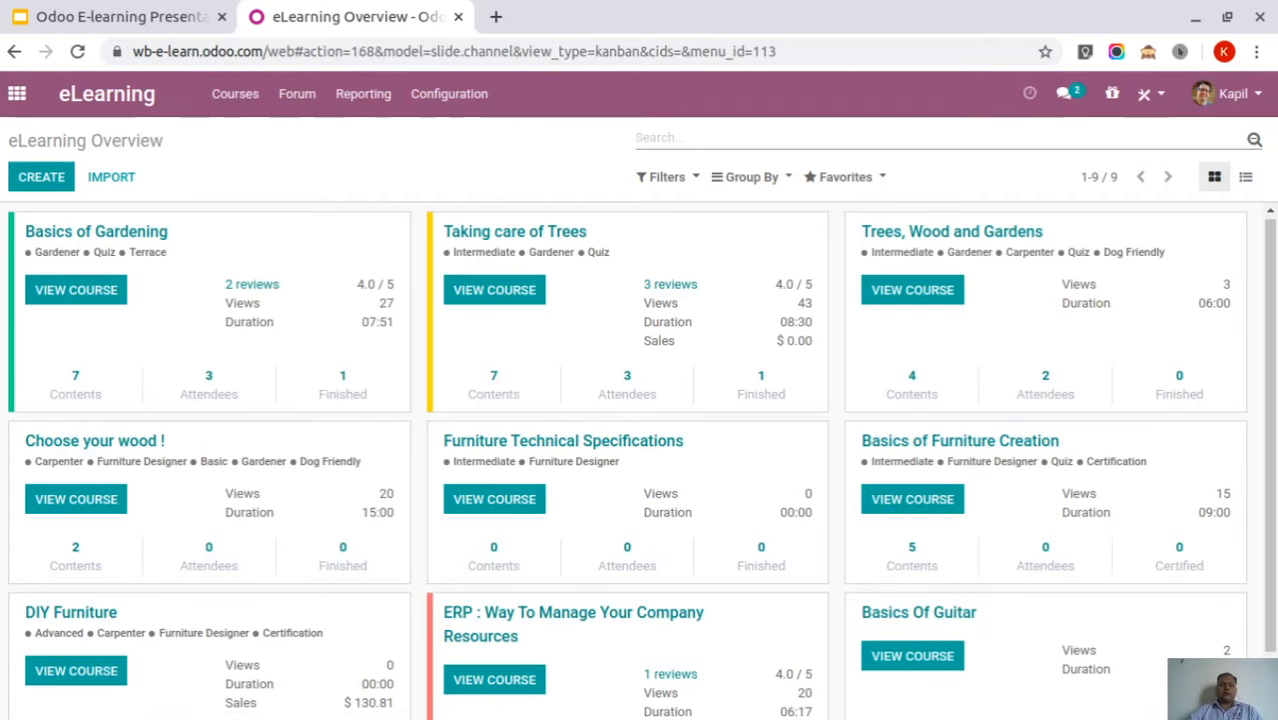
pyautogui.click(72, 290)
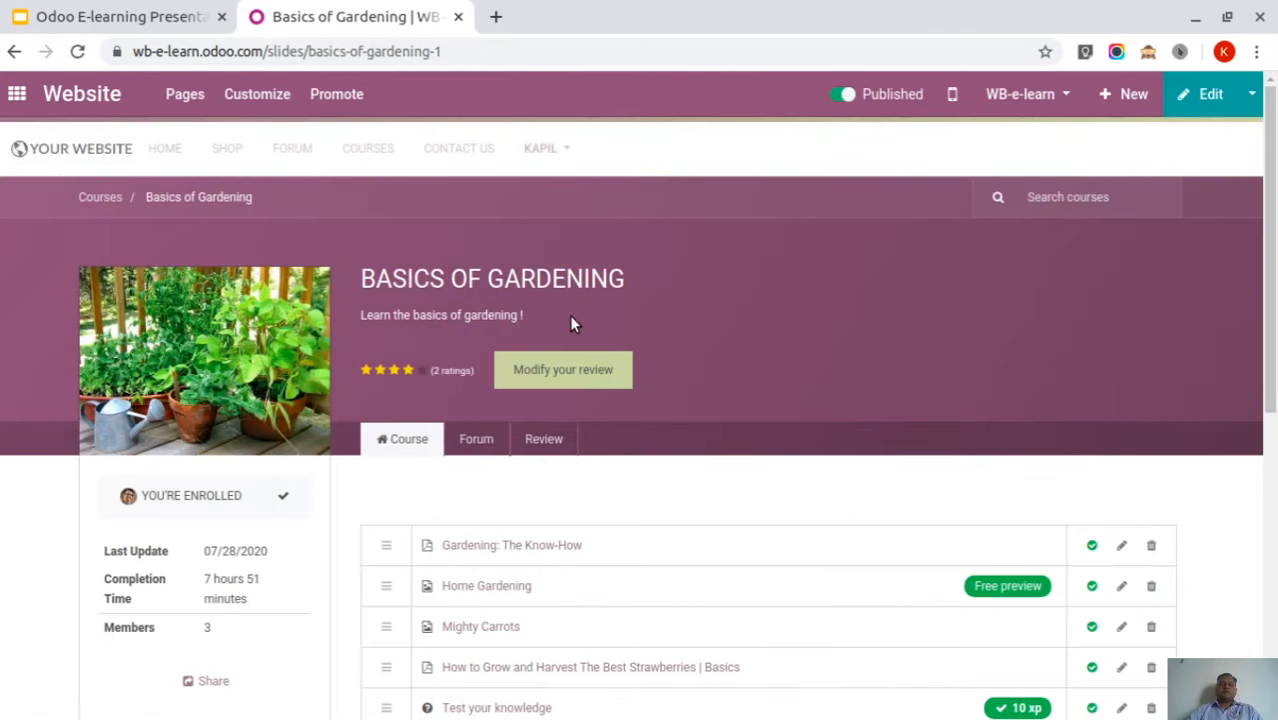
pyautogui.scroll(-3, 569, 315)
pyautogui.scroll(-2, 720, 398)
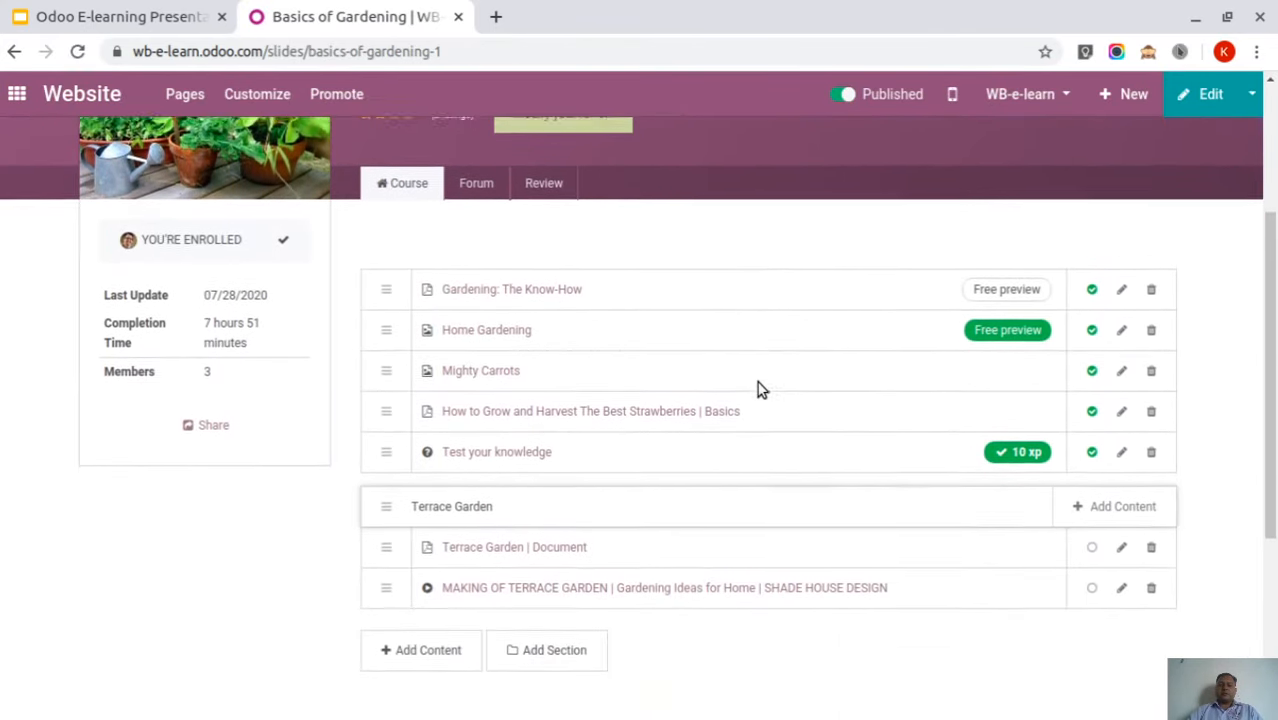
pyautogui.scroll(2, 650, 380)
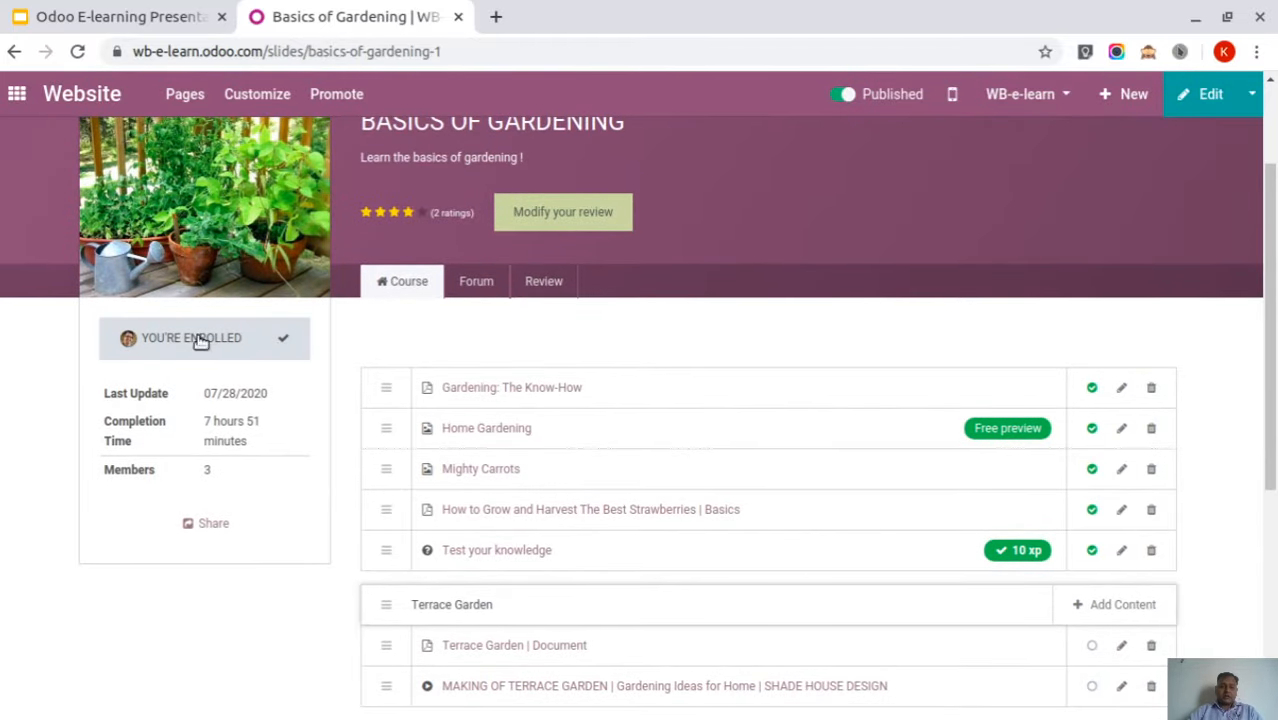
pyautogui.scroll(-1, 762, 375)
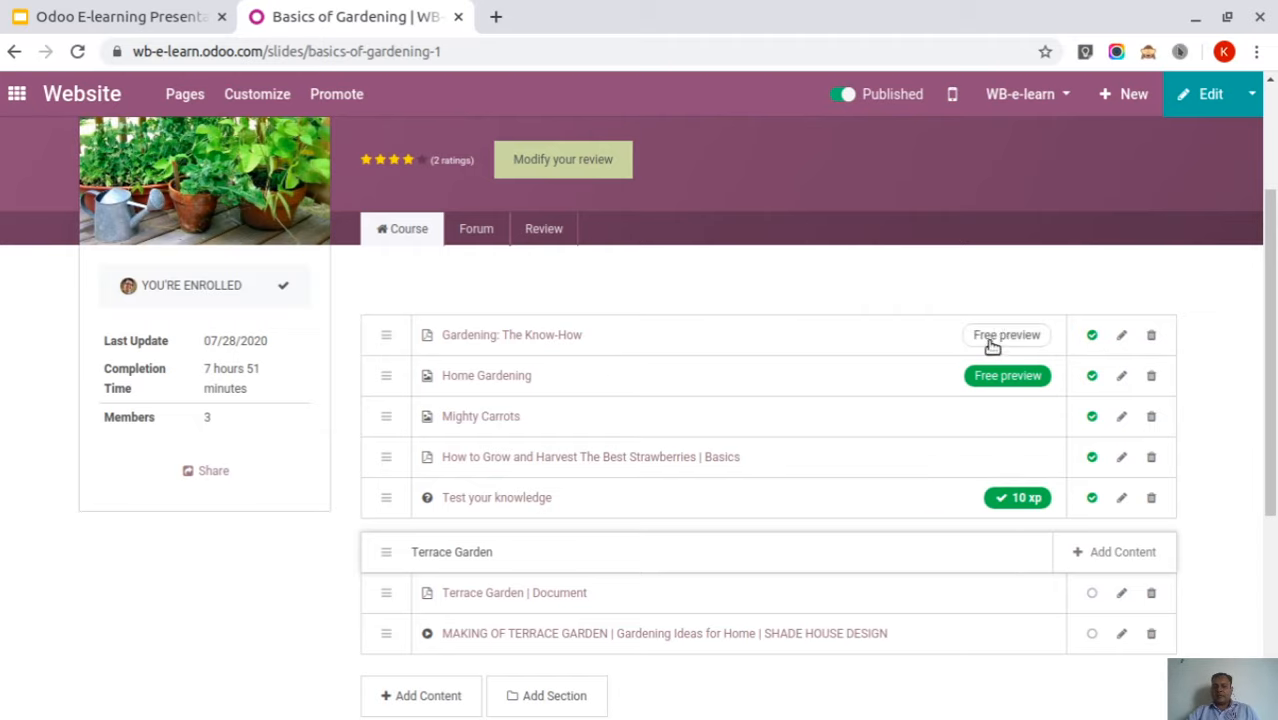
pyautogui.moveTo(1045, 457)
pyautogui.scroll(-1, 1045, 457)
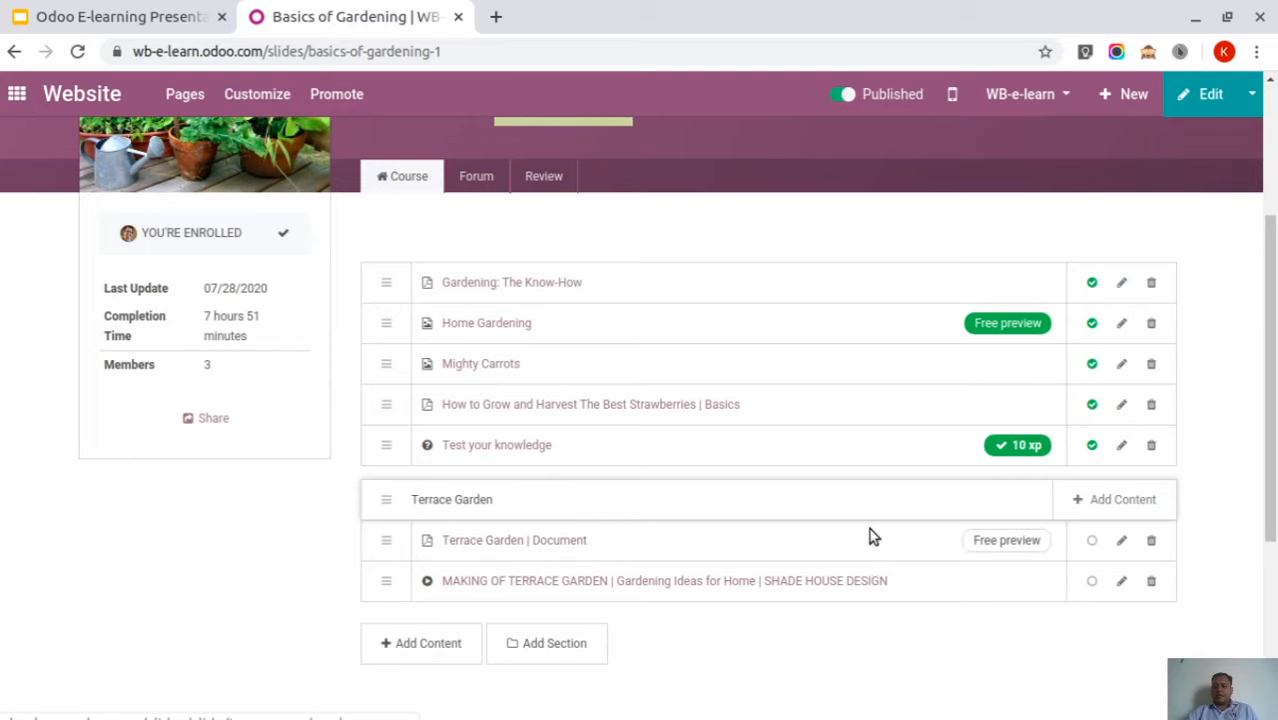
pyautogui.scroll(-2, 840, 525)
# Open the Terrace Garden | Document lesson in the fullscreen player and look through its first page
pyautogui.moveTo(505, 440)
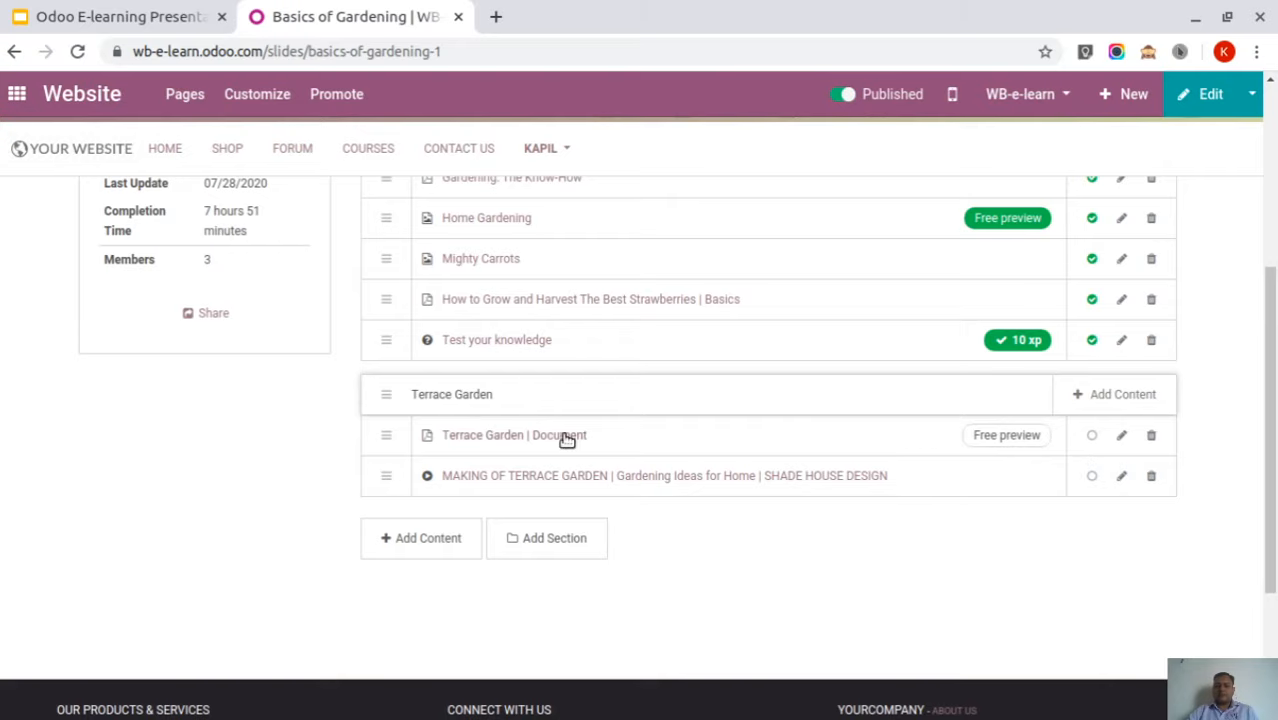
pyautogui.click(500, 436)
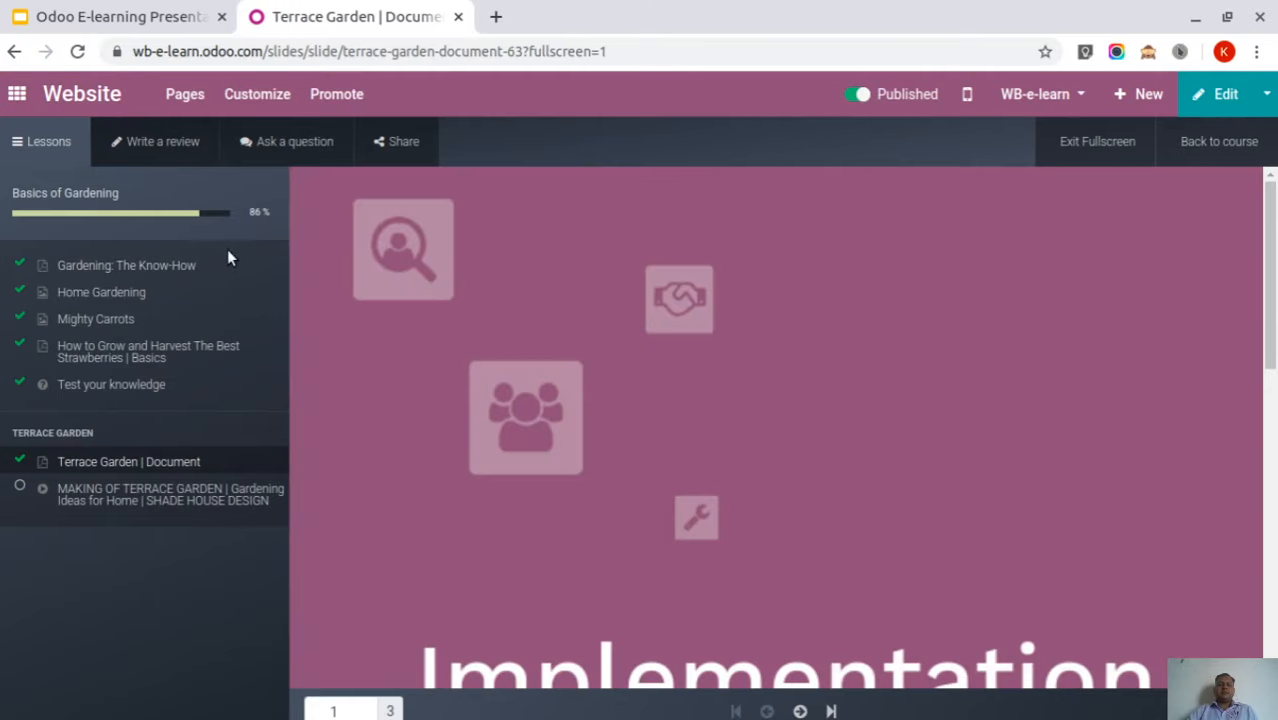
pyautogui.scroll(-8, 718, 360)
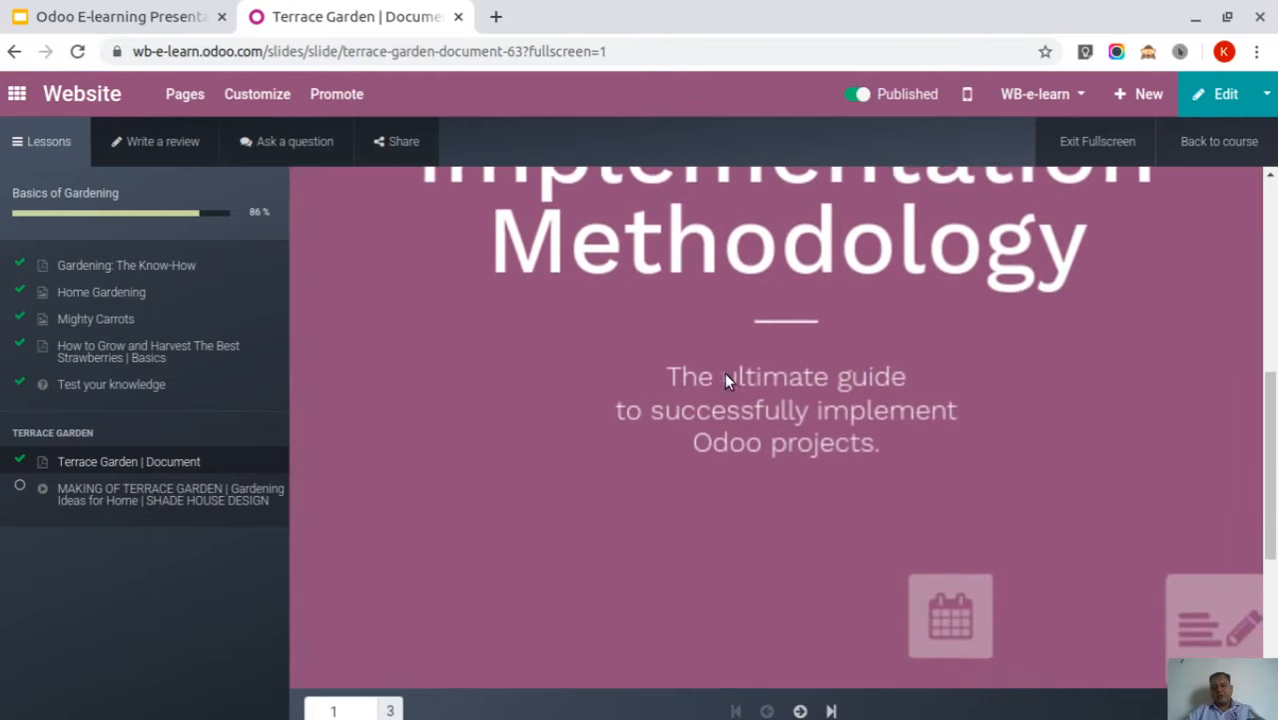
pyautogui.scroll(5, 700, 360)
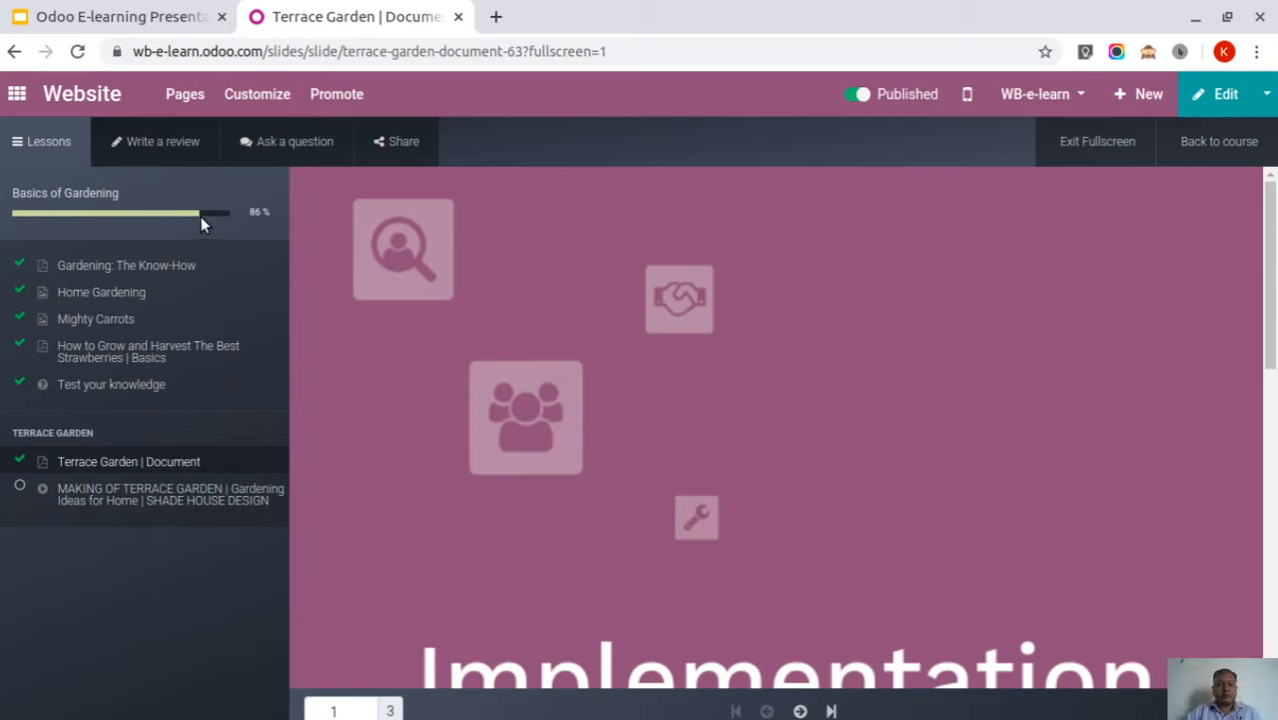
# Play the MAKING OF TERRACE GARDEN video lesson briefly, then switch back through the document lesson to the Test your knowledge quiz
pyautogui.click(92, 497)
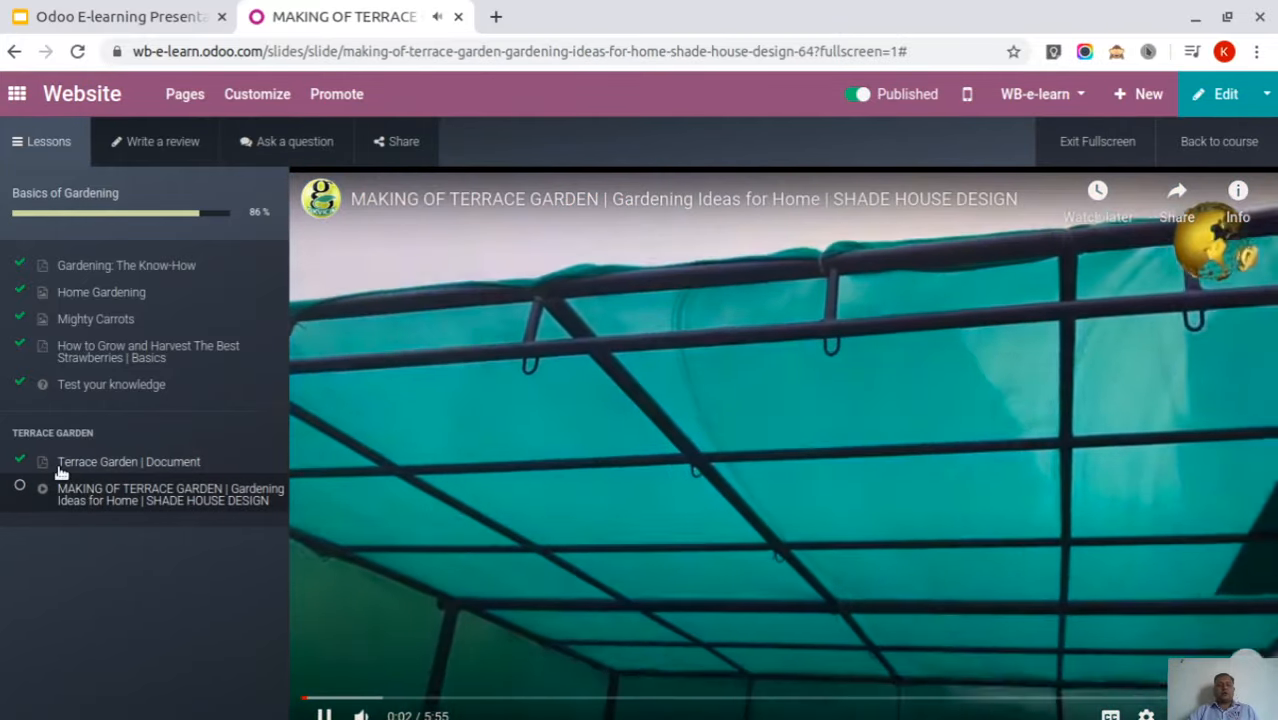
pyautogui.click(60, 470)
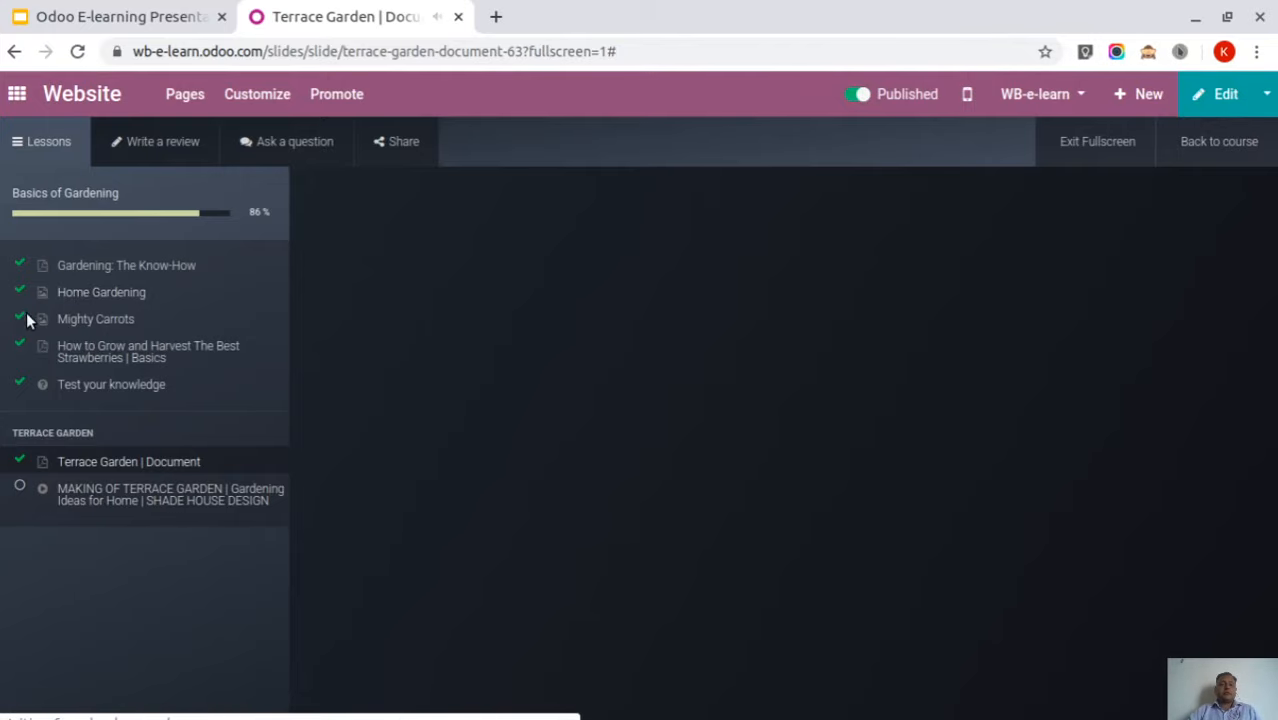
pyautogui.click(79, 387)
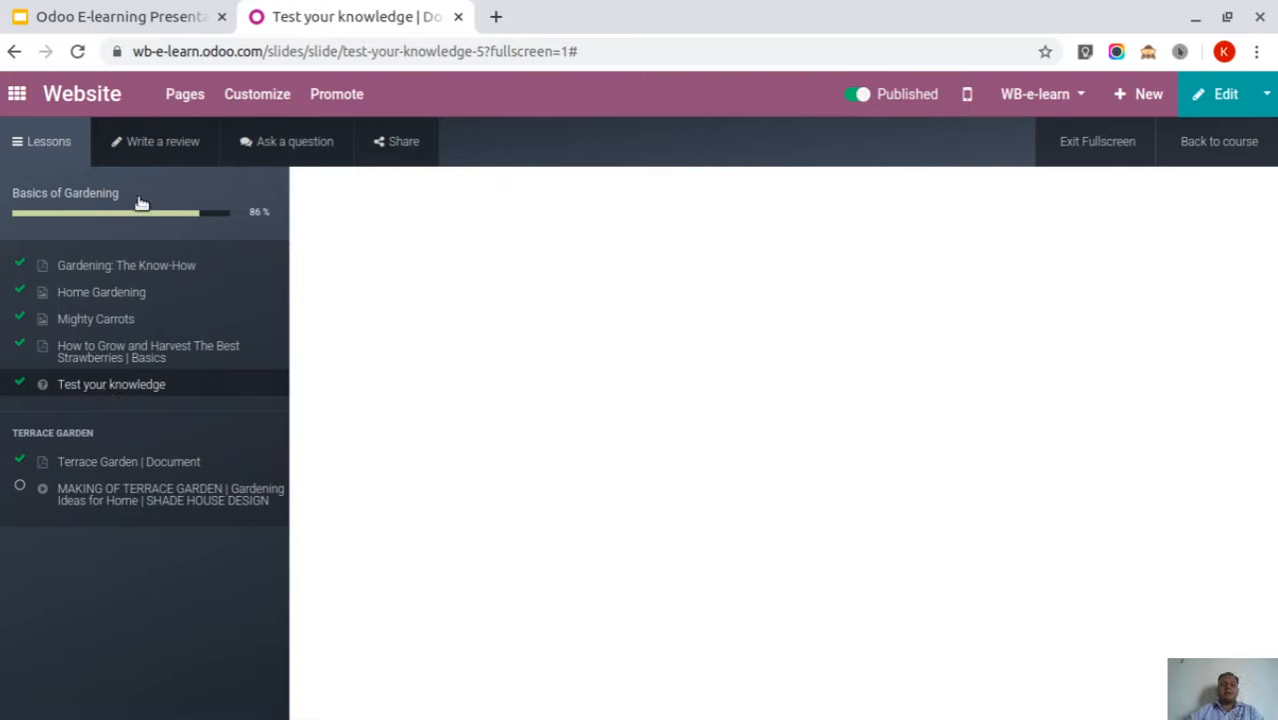
# Try to open the course's review form from the lesson player and return to the eLearning overview
pyautogui.click(150, 144)
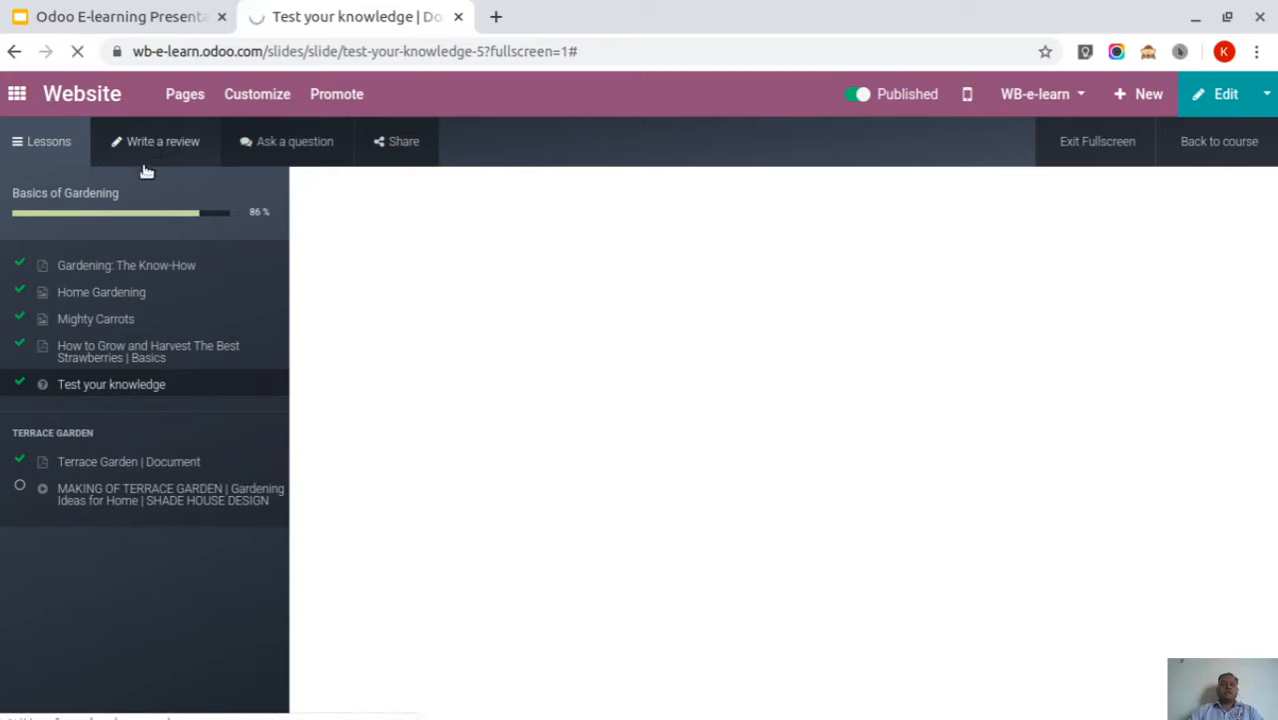
pyautogui.click(90, 268)
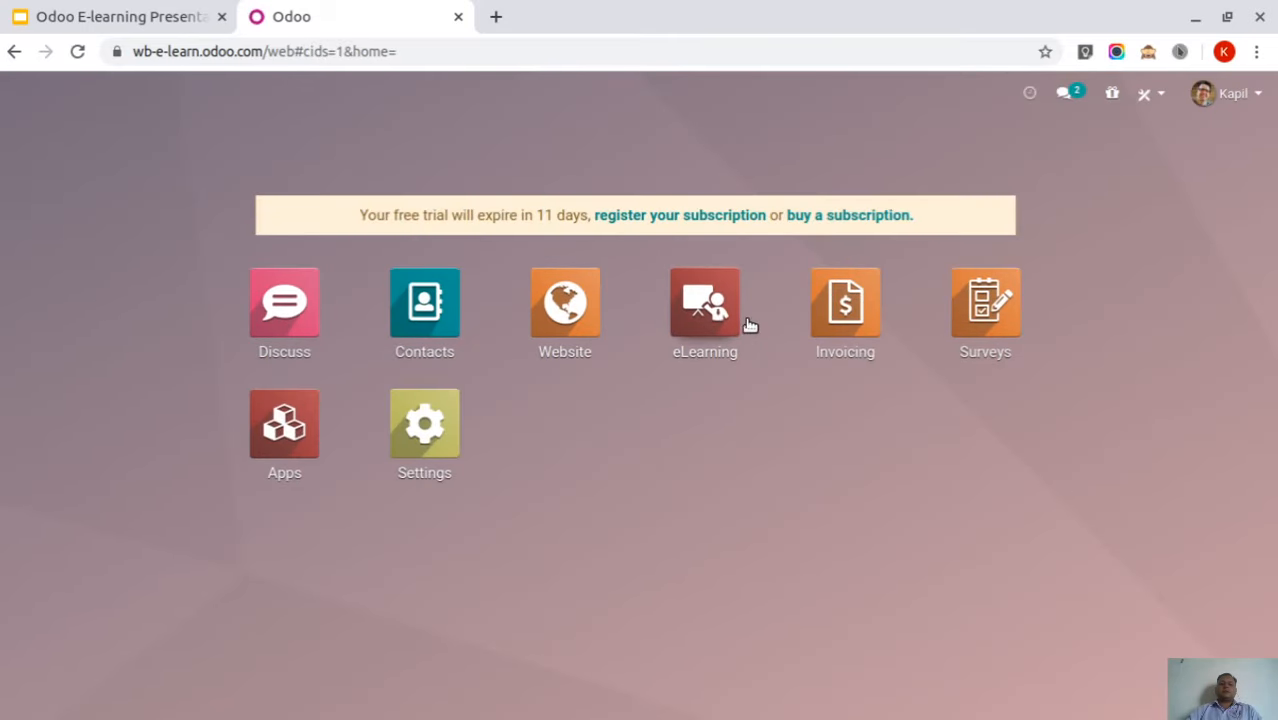
pyautogui.click(697, 310)
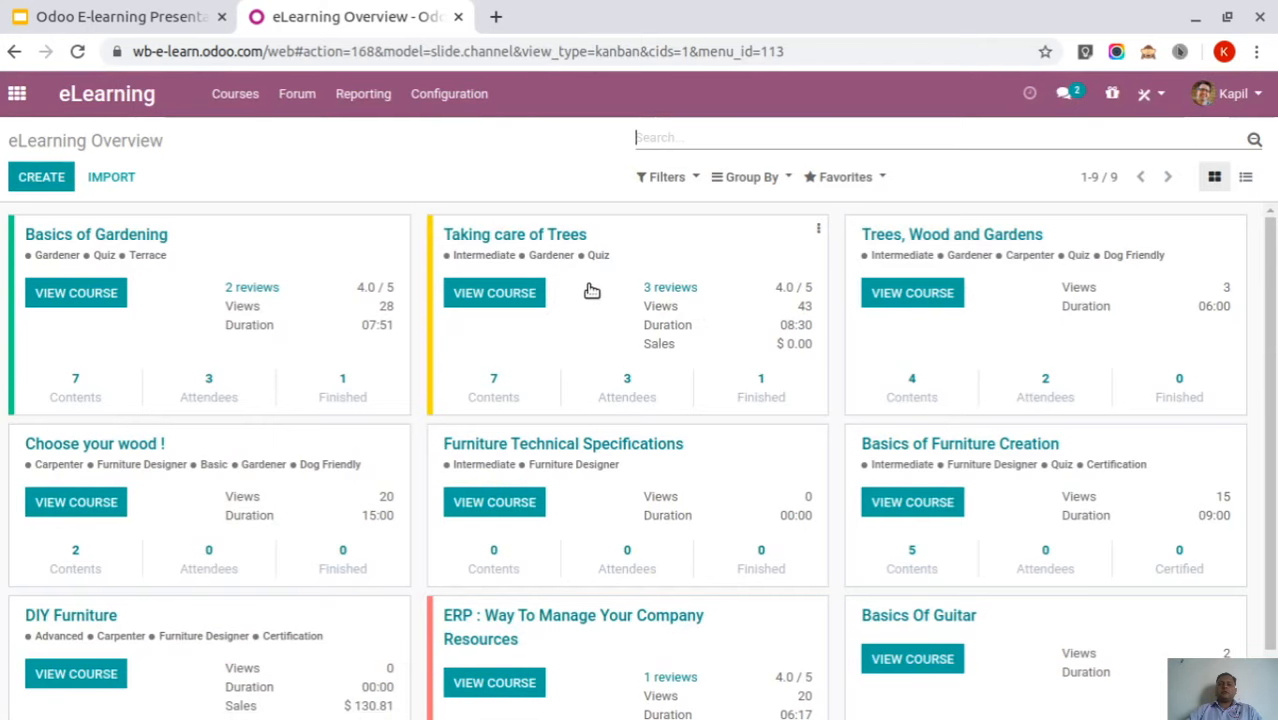
# Open the Taking care of Trees website page from the eLearning overview and examine its price, enrolment details and lesson sections
pyautogui.click(484, 290)
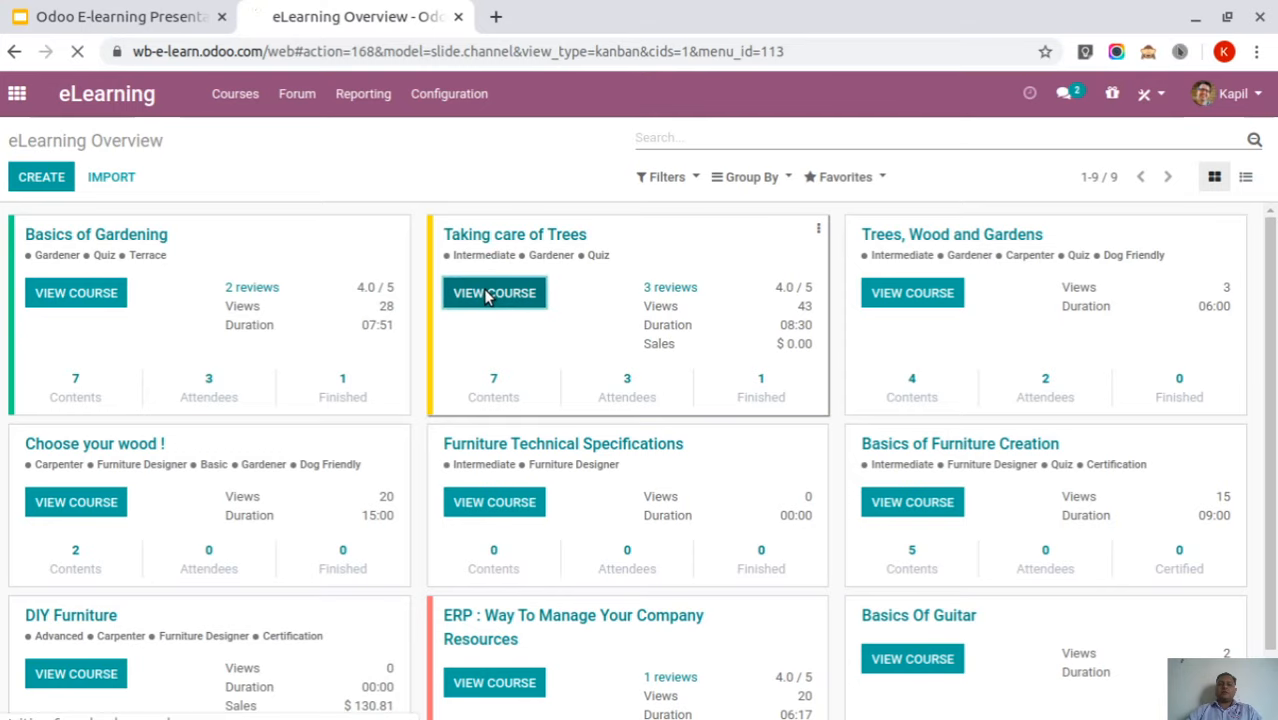
pyautogui.scroll(-2, 477, 405)
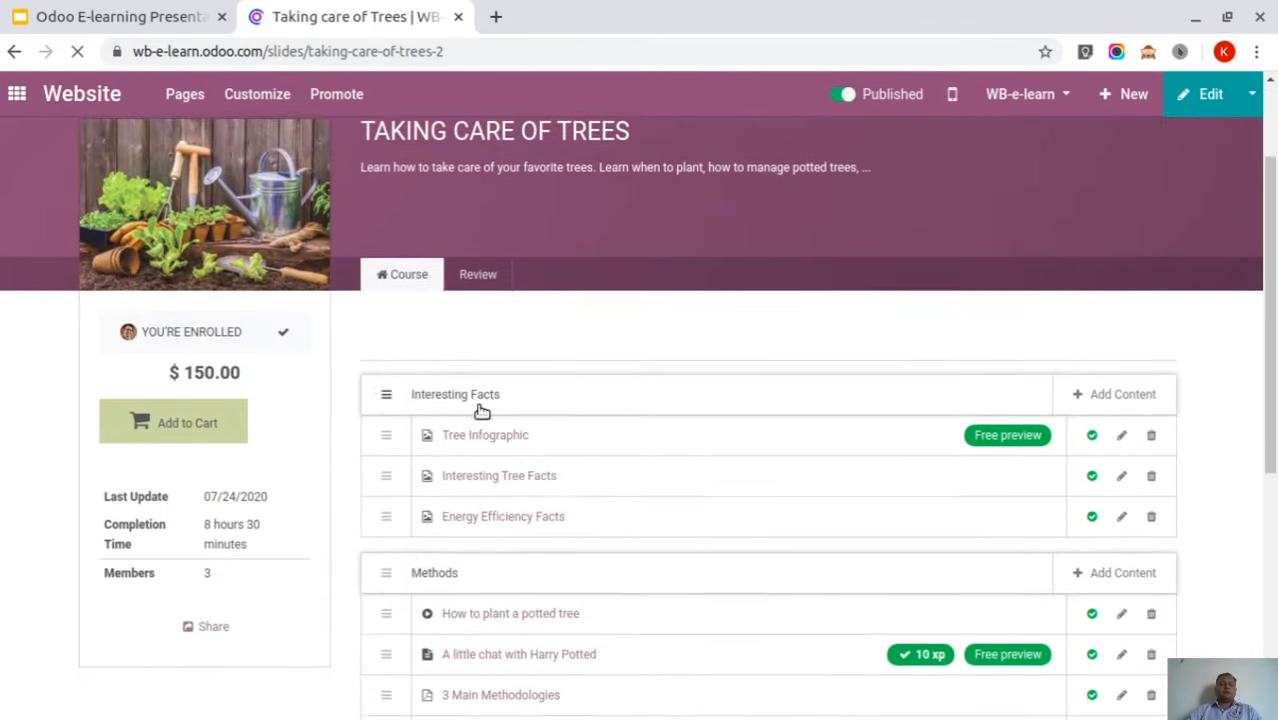
pyautogui.scroll(2, 240, 370)
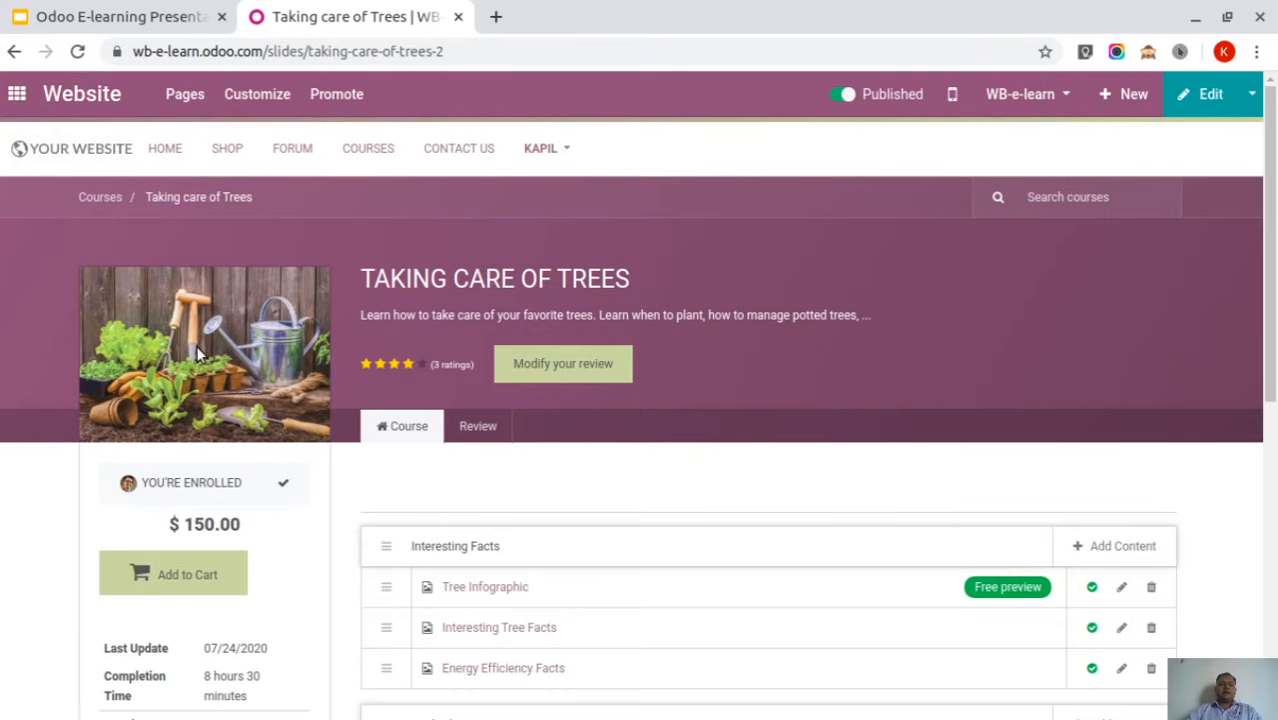
pyautogui.scroll(-1, 200, 525)
pyautogui.scroll(1, 350, 450)
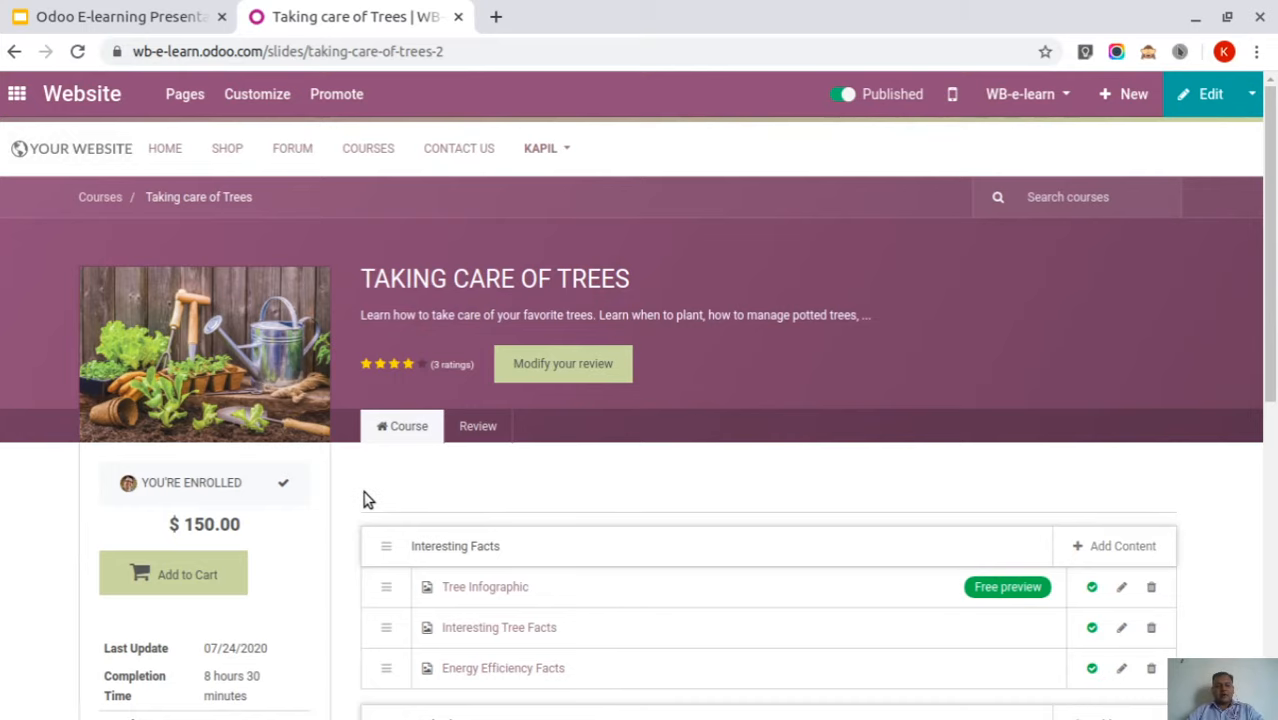
pyautogui.scroll(-1, 408, 490)
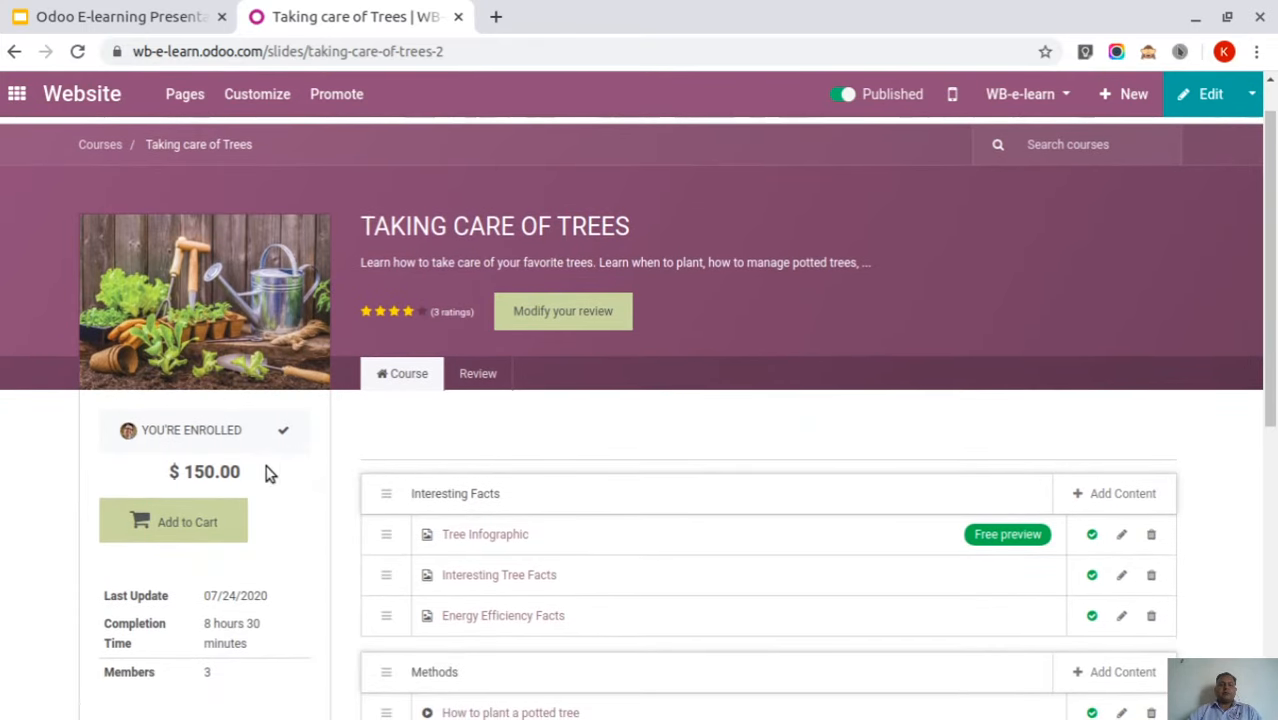
pyautogui.scroll(1, 382, 423)
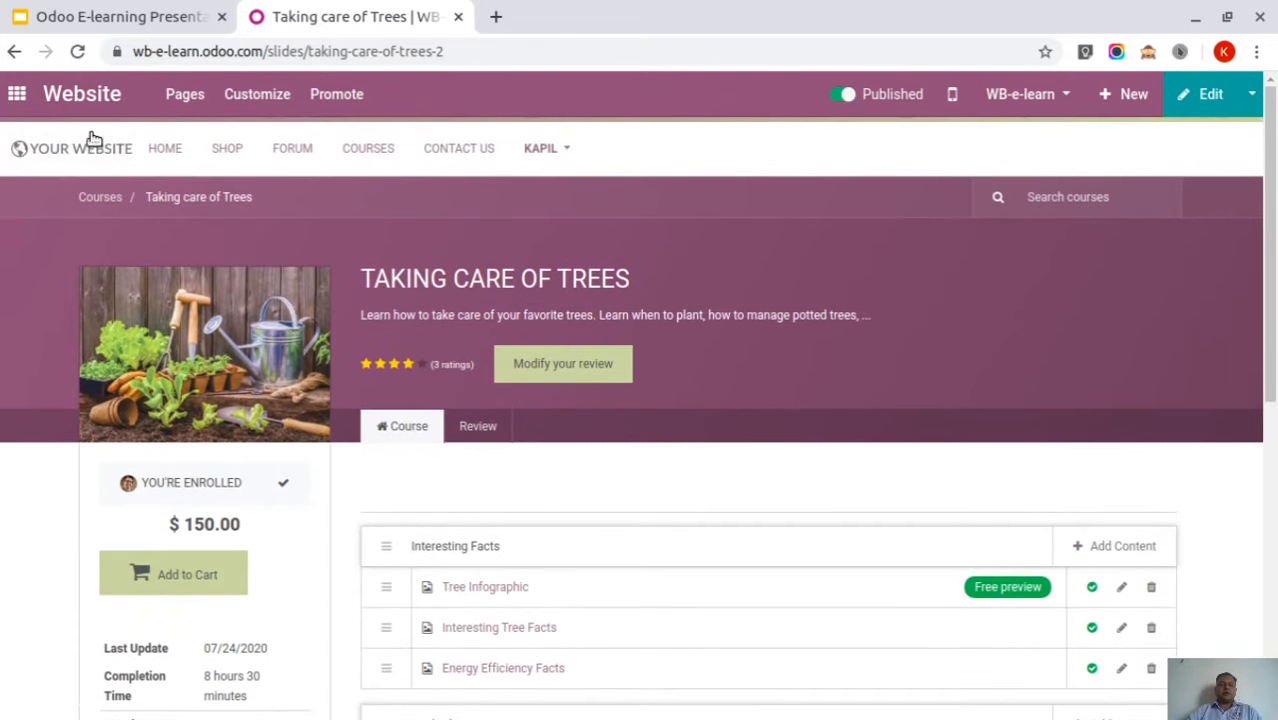
# Open the website's courses homepage and examine the enrolled courses with their completion progress and the learner's rank
pyautogui.click(105, 196)
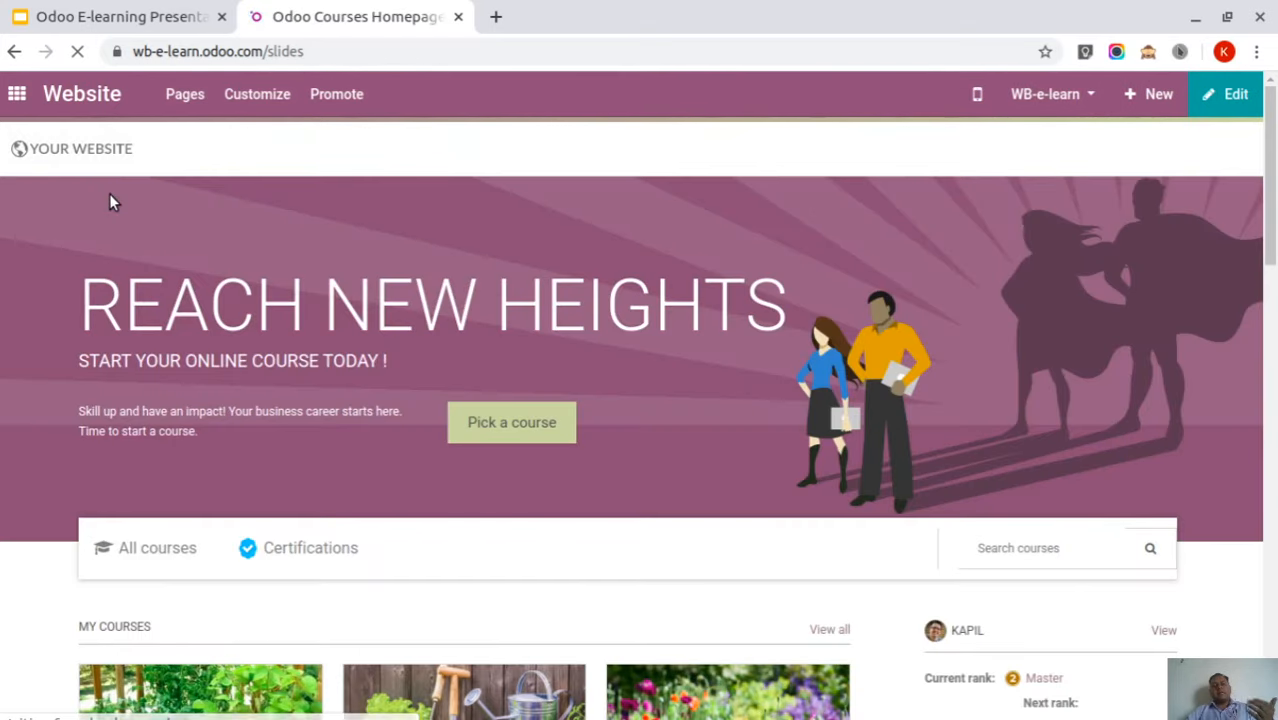
pyautogui.scroll(-4, 490, 380)
pyautogui.scroll(-2, 490, 380)
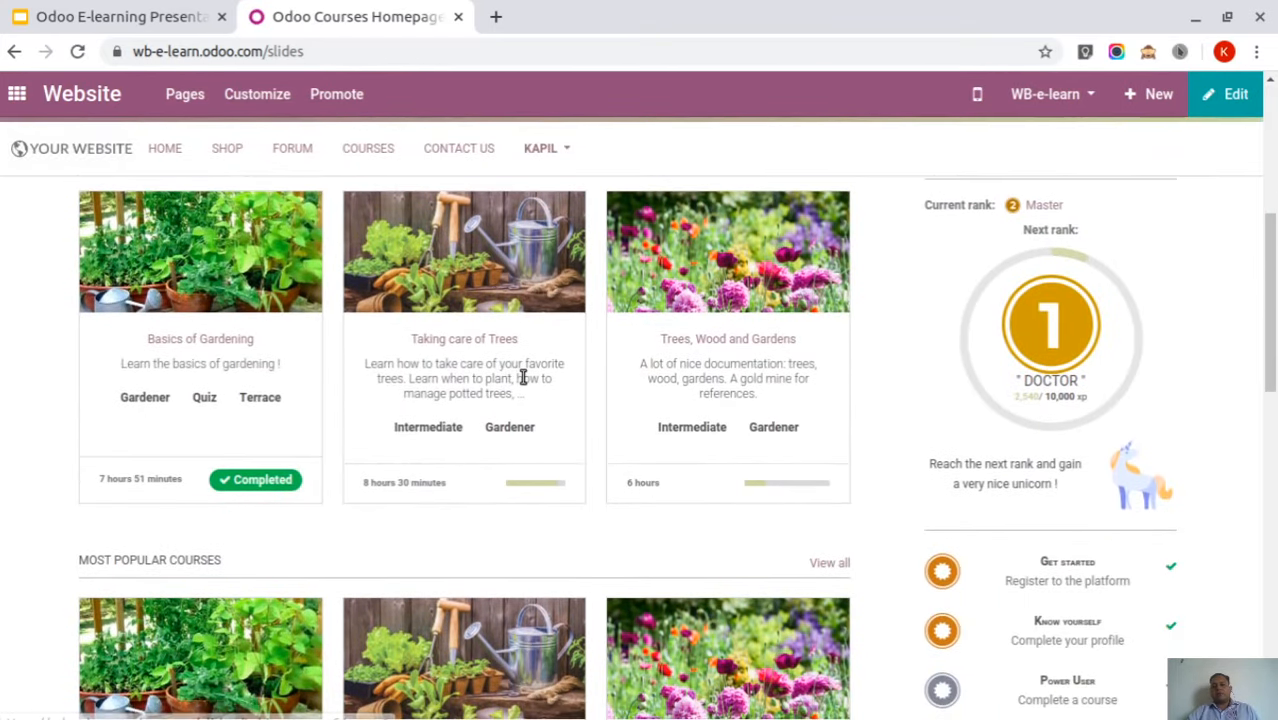
pyautogui.scroll(5, 470, 360)
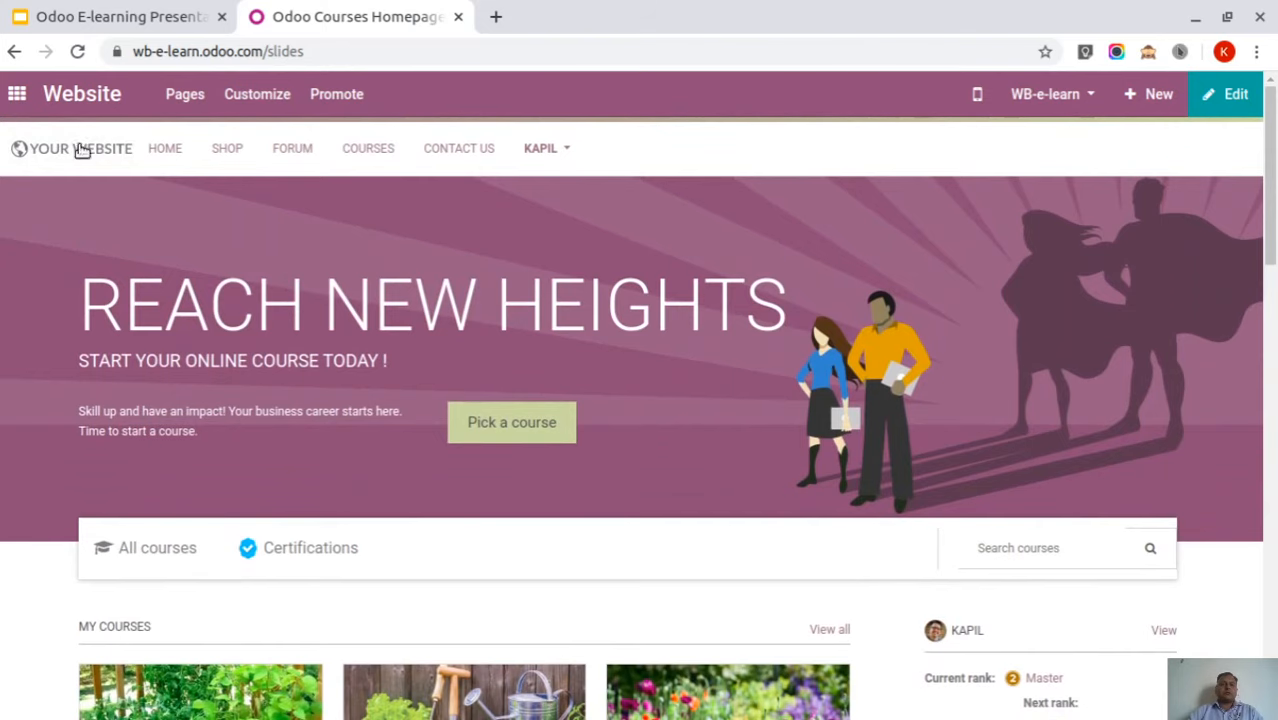
pyautogui.scroll(-2, 570, 281)
pyautogui.scroll(2, 97, 309)
pyautogui.scroll(-3, 251, 388)
pyautogui.scroll(-3, 678, 355)
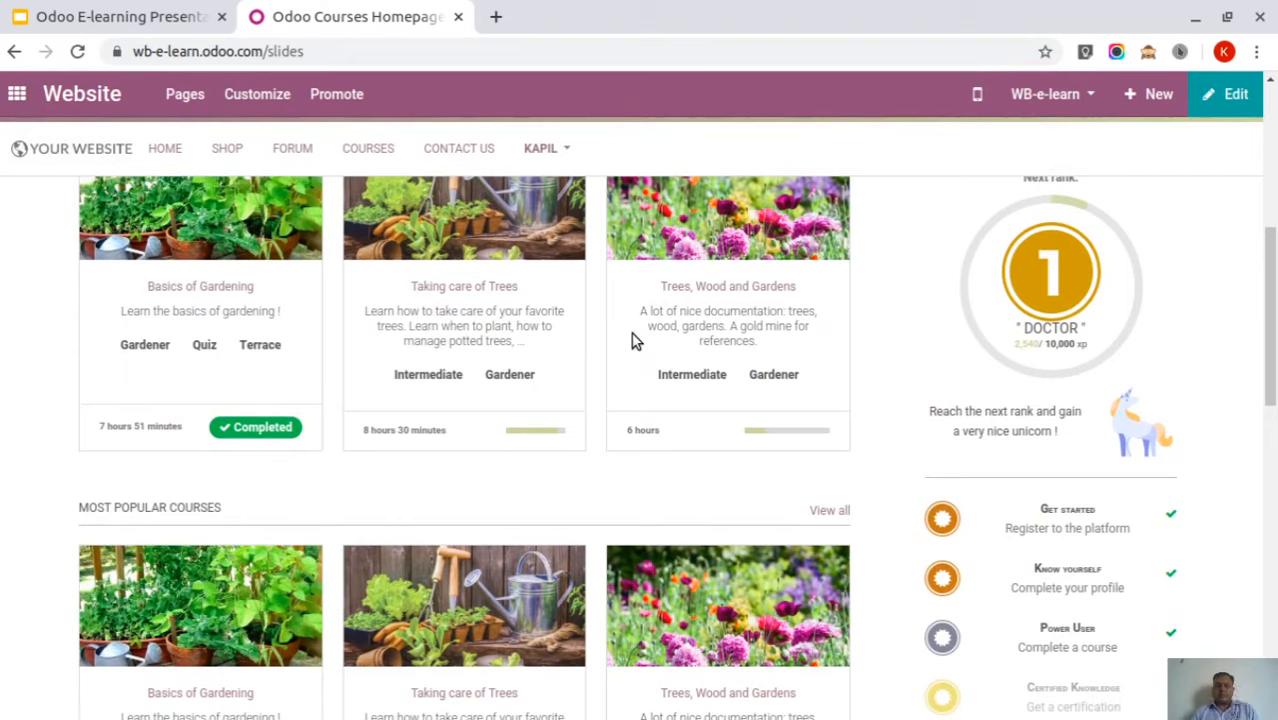
pyautogui.scroll(1, 640, 348)
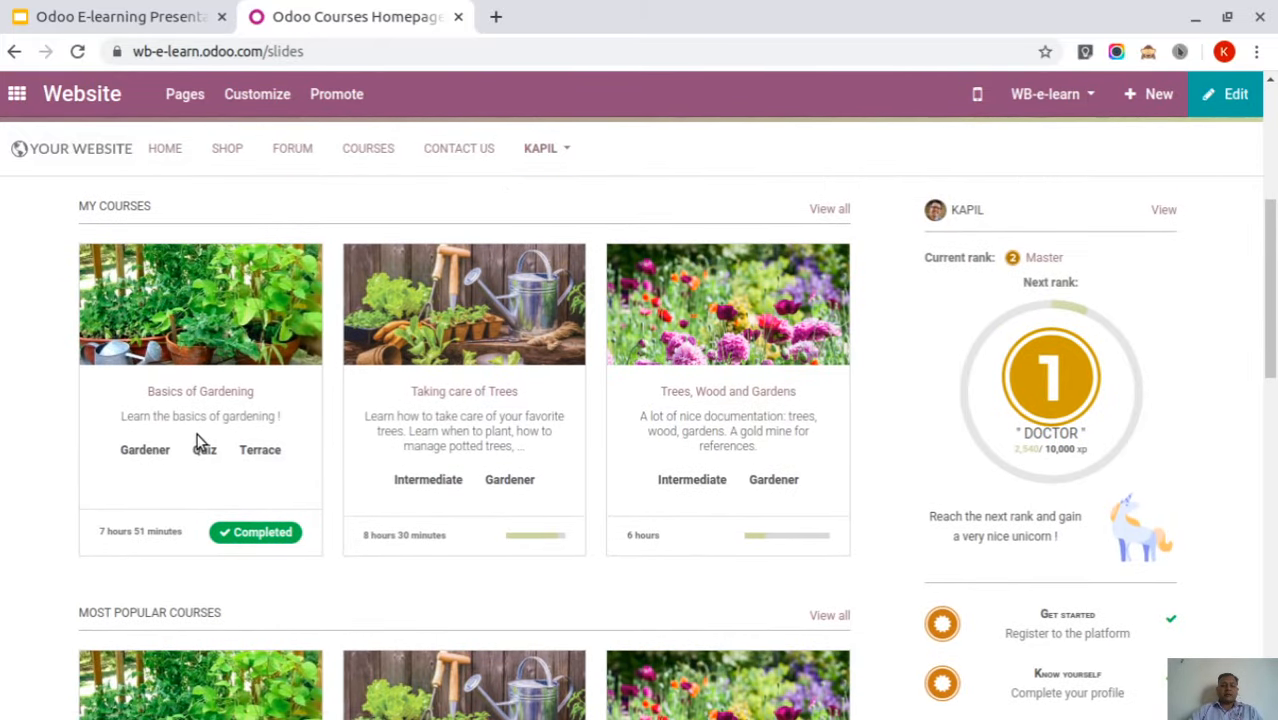
# Look through the homepage's most popular and newest courses, the latest achievements and the leaderboard
pyautogui.scroll(-1, 197, 437)
pyautogui.scroll(-4, 414, 425)
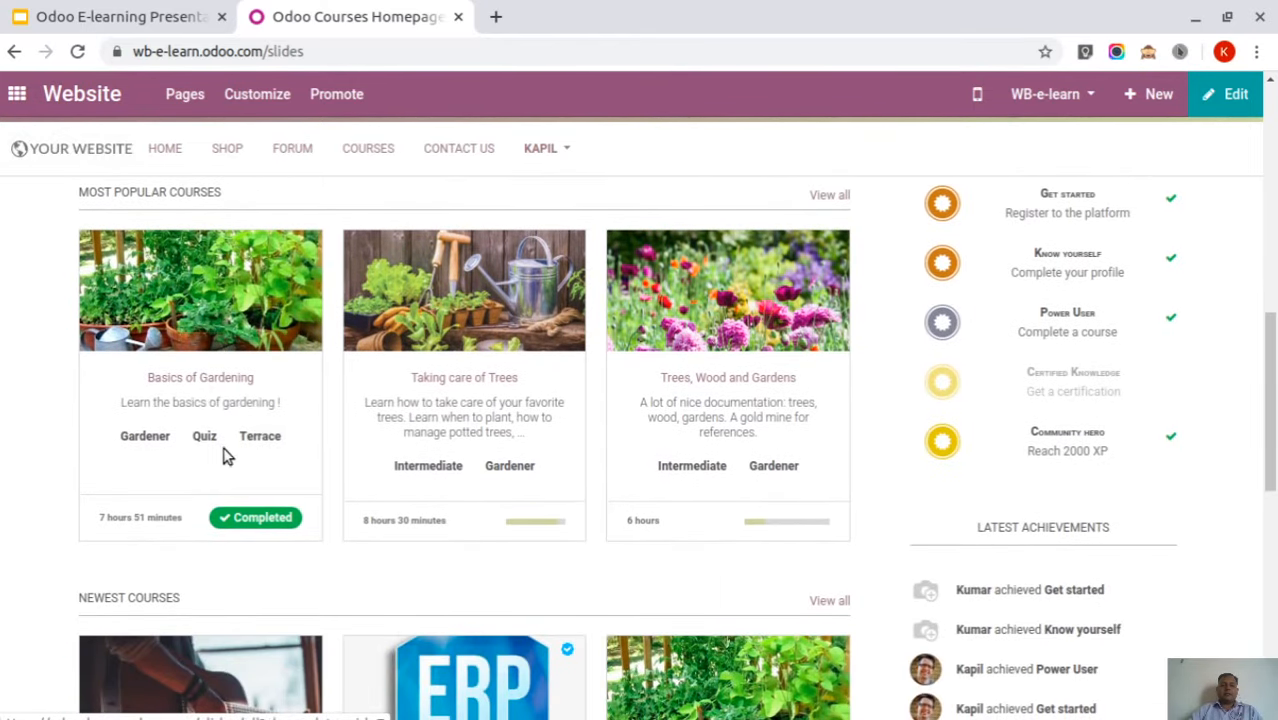
pyautogui.scroll(-3, 462, 408)
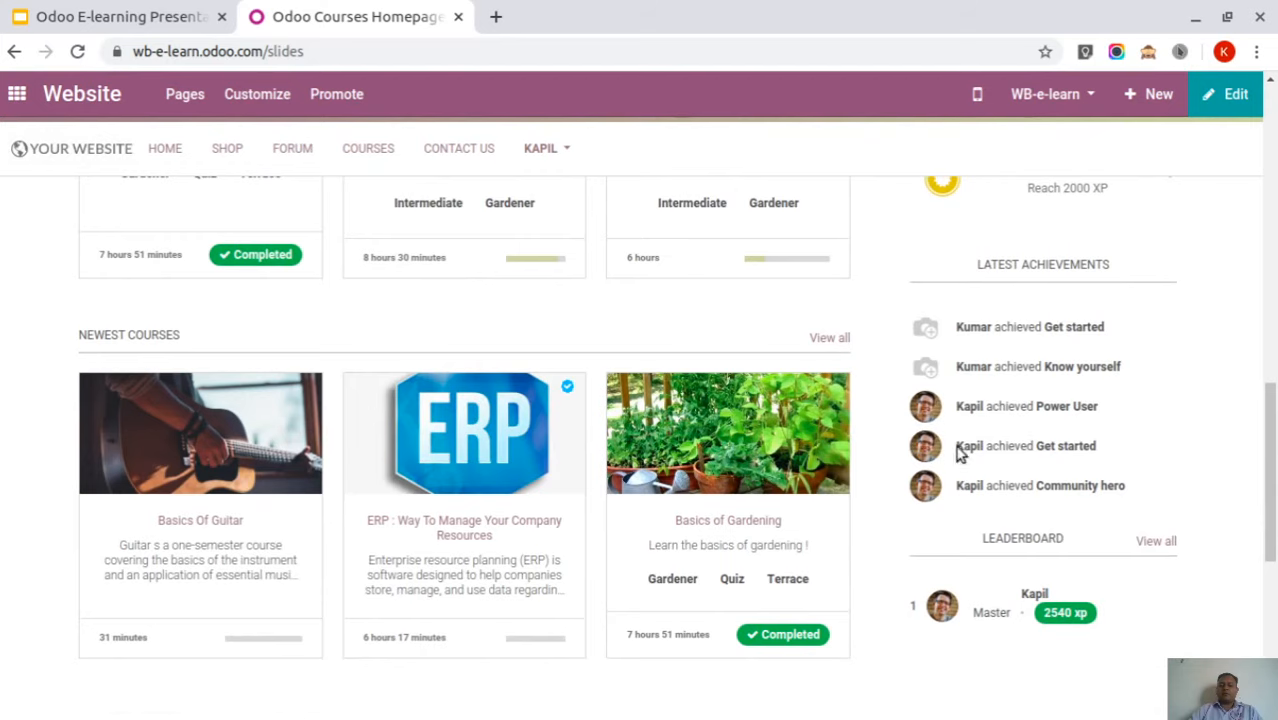
pyautogui.scroll(1, 1088, 480)
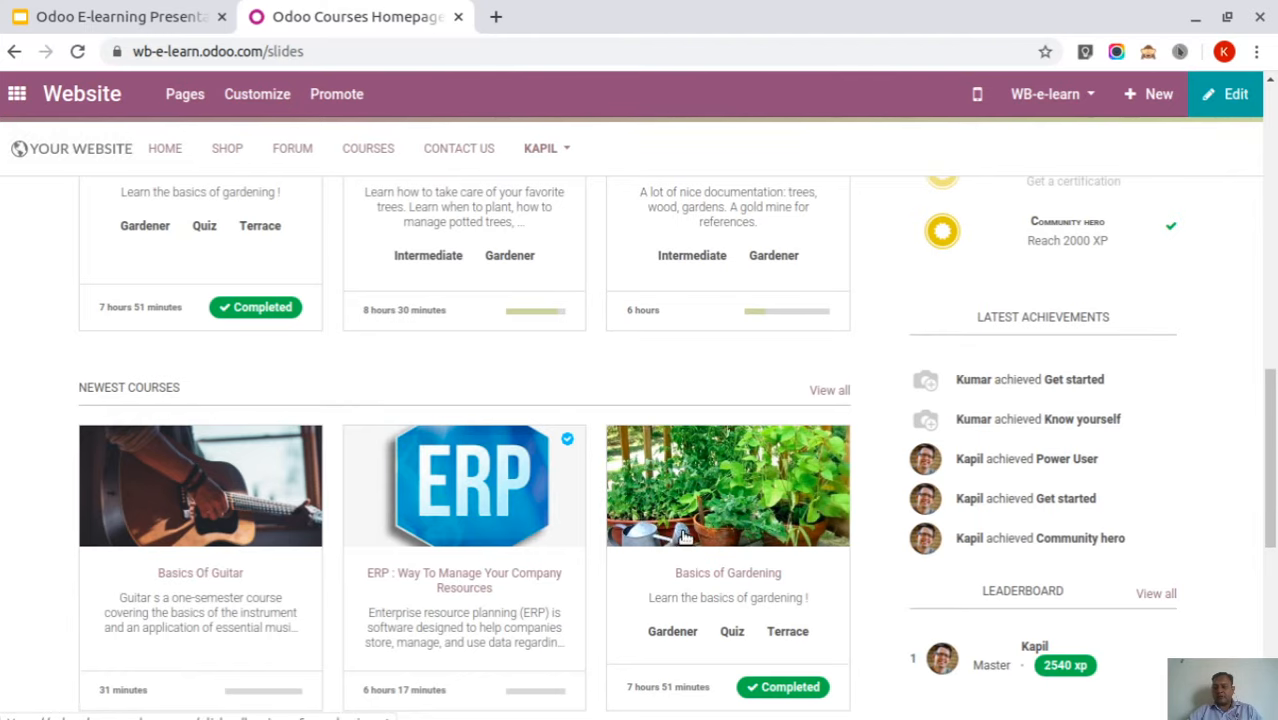
pyautogui.scroll(-3, 1065, 540)
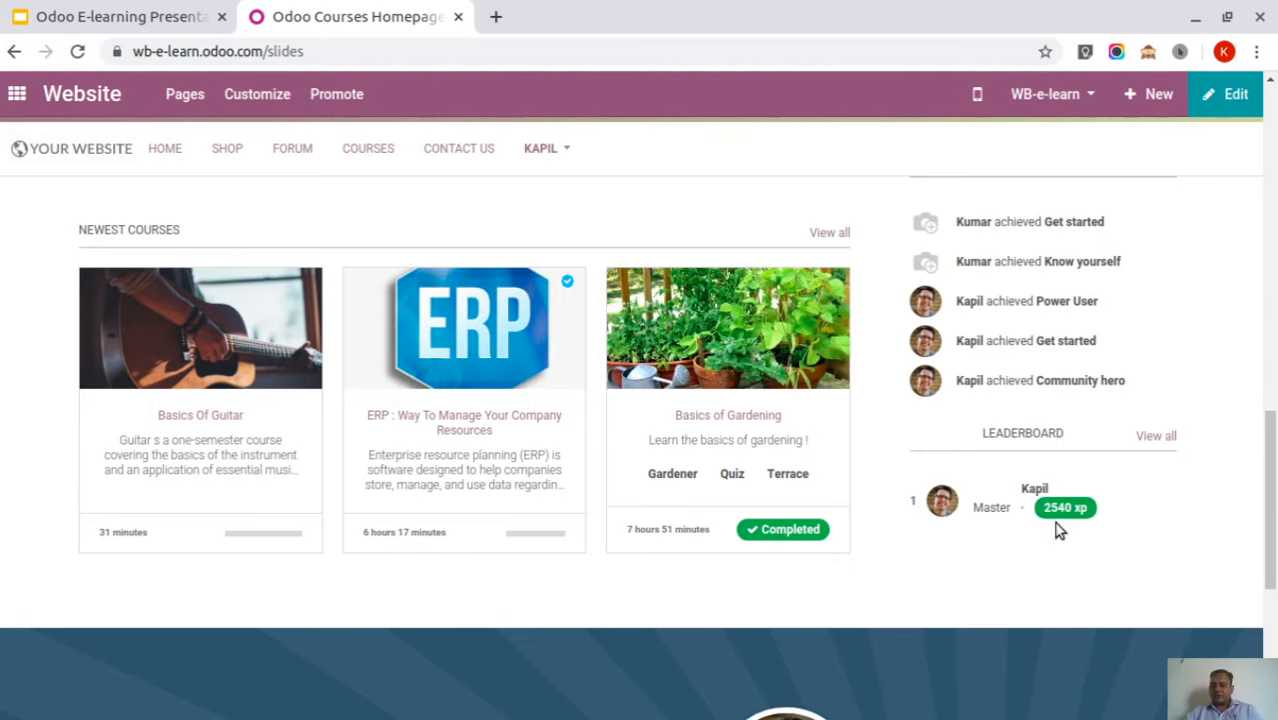
pyautogui.scroll(12, 993, 386)
pyautogui.scroll(2, 1064, 488)
pyautogui.scroll(-2, 1067, 460)
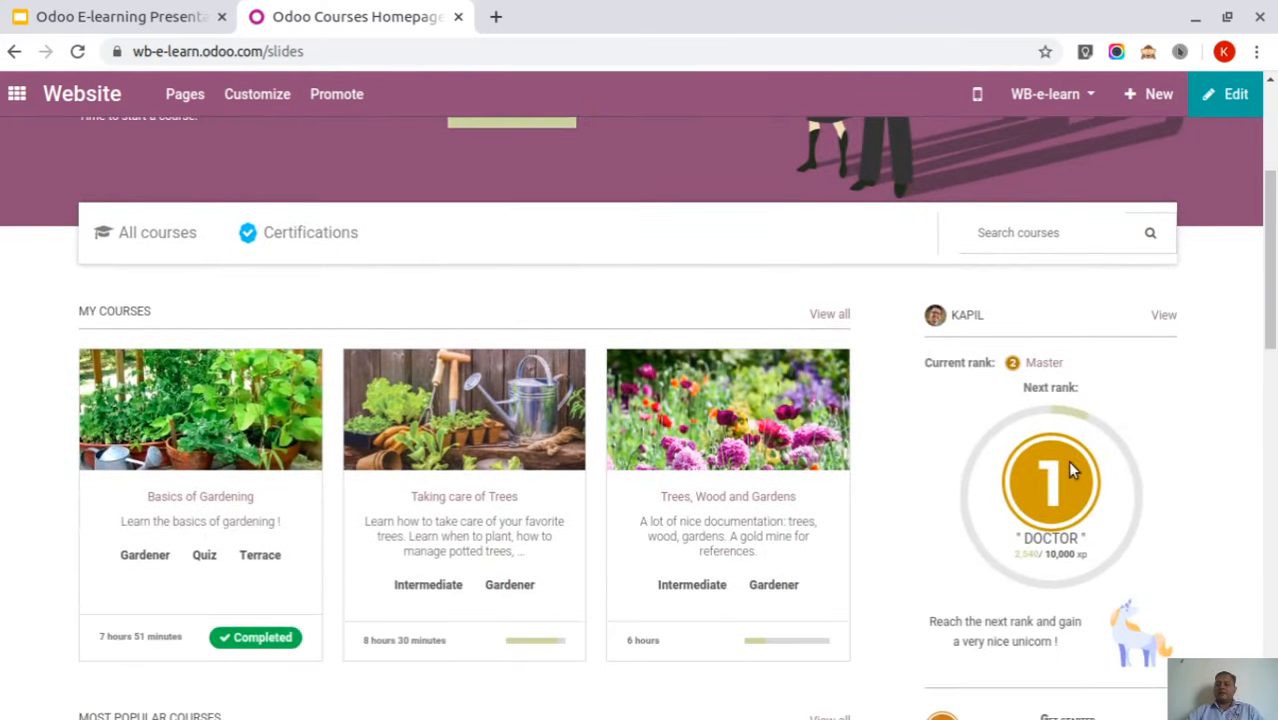
pyautogui.scroll(3, 448, 288)
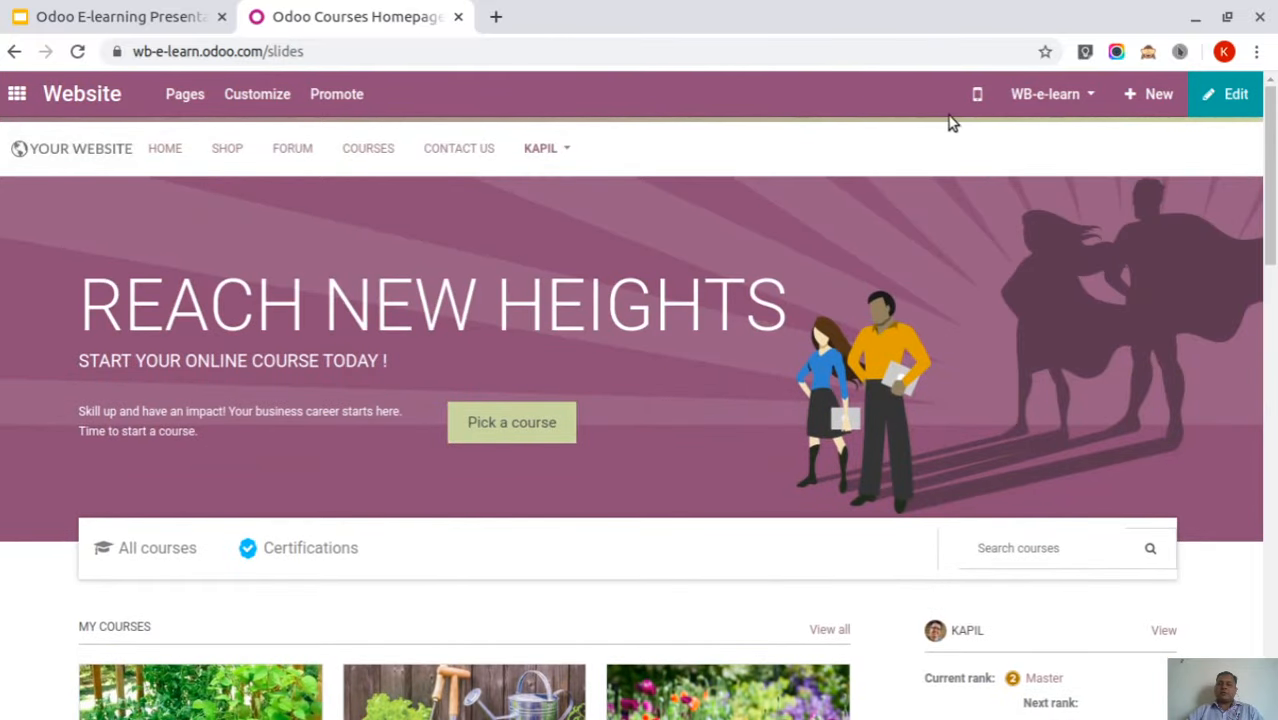
# Open the courses homepage in the website editor to view its building blocks, and discard the edit
pyautogui.click(1220, 104)
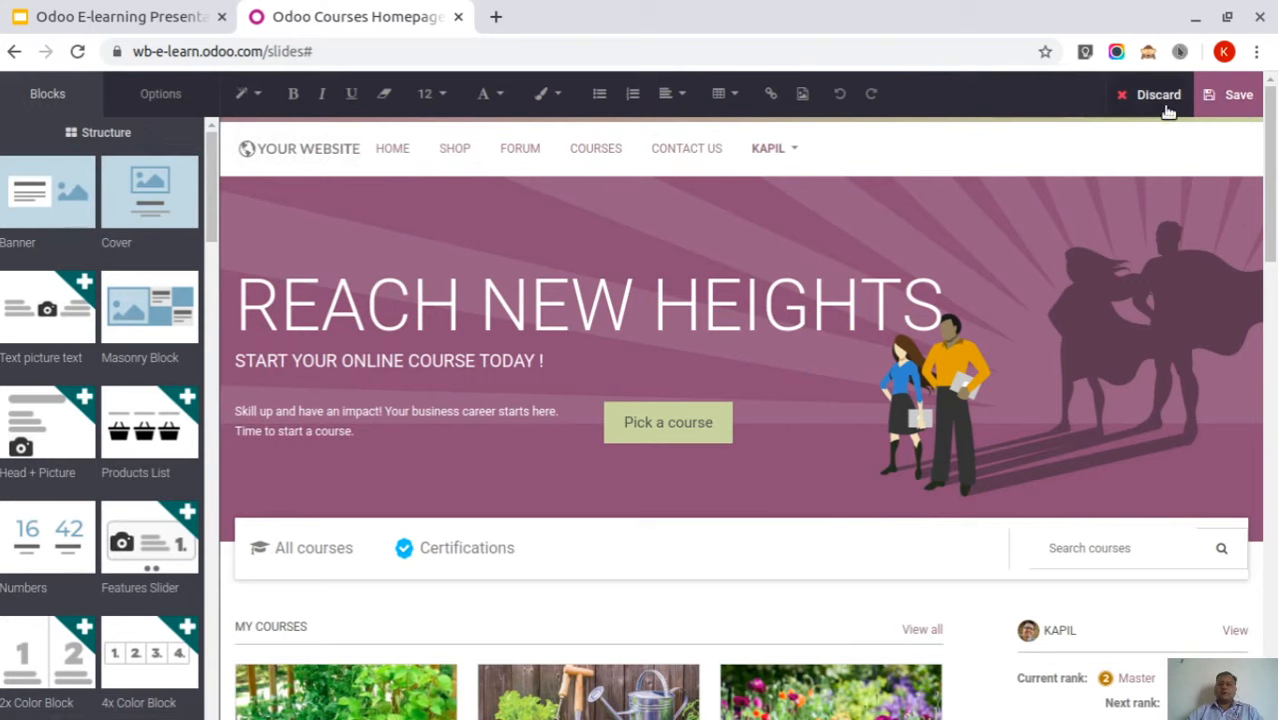
pyautogui.click(18, 53)
pyautogui.click(1152, 95)
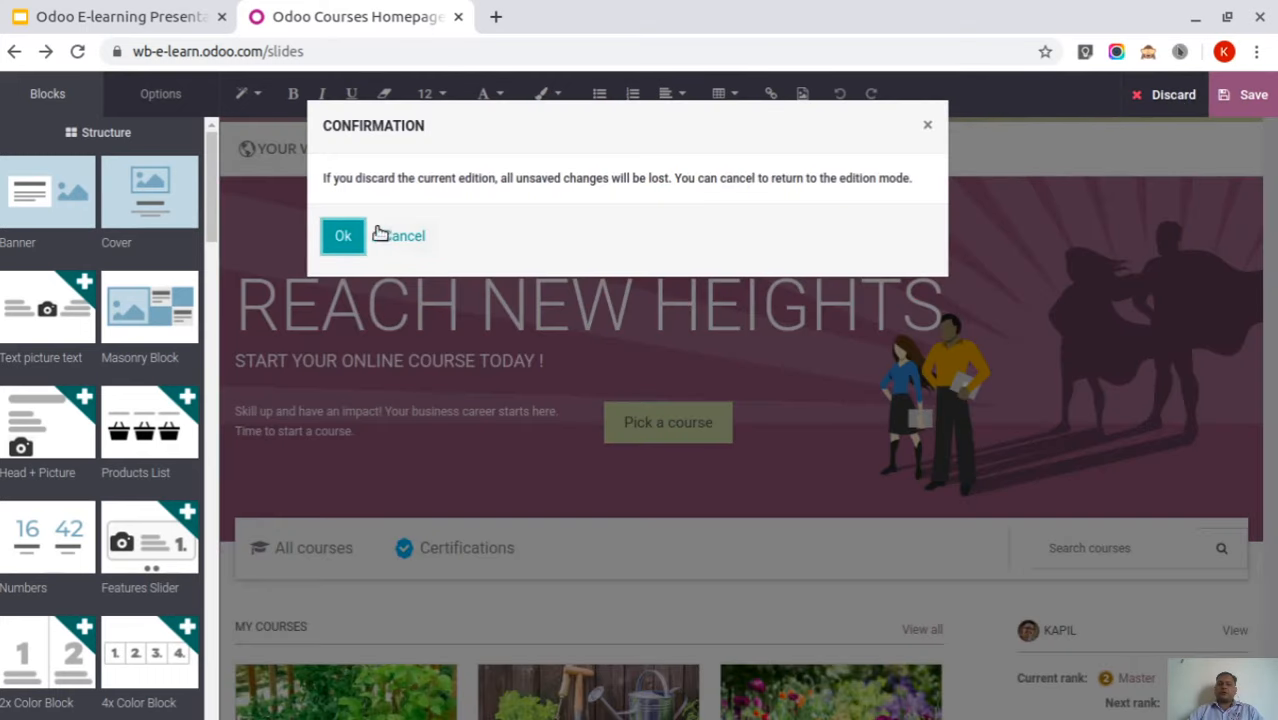
pyautogui.click(341, 236)
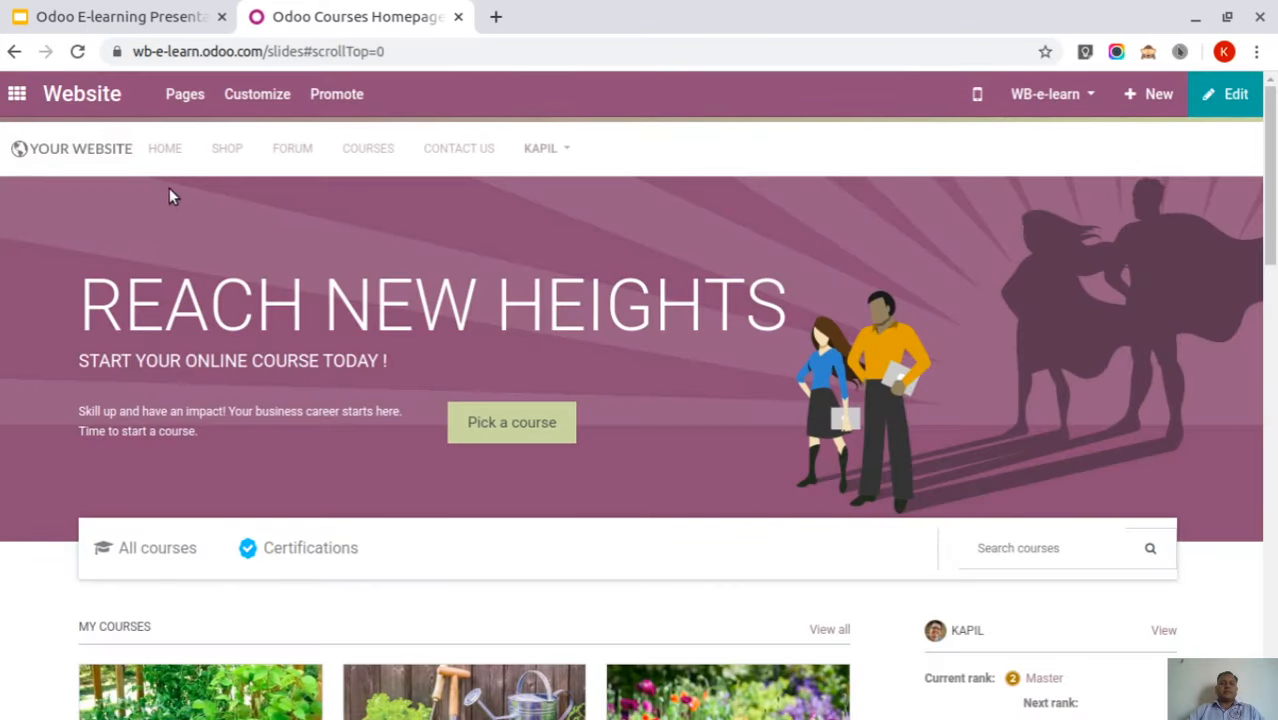
# Return to the eLearning app, open the Basics of Gardening course record and review its karma rules
pyautogui.click(17, 98)
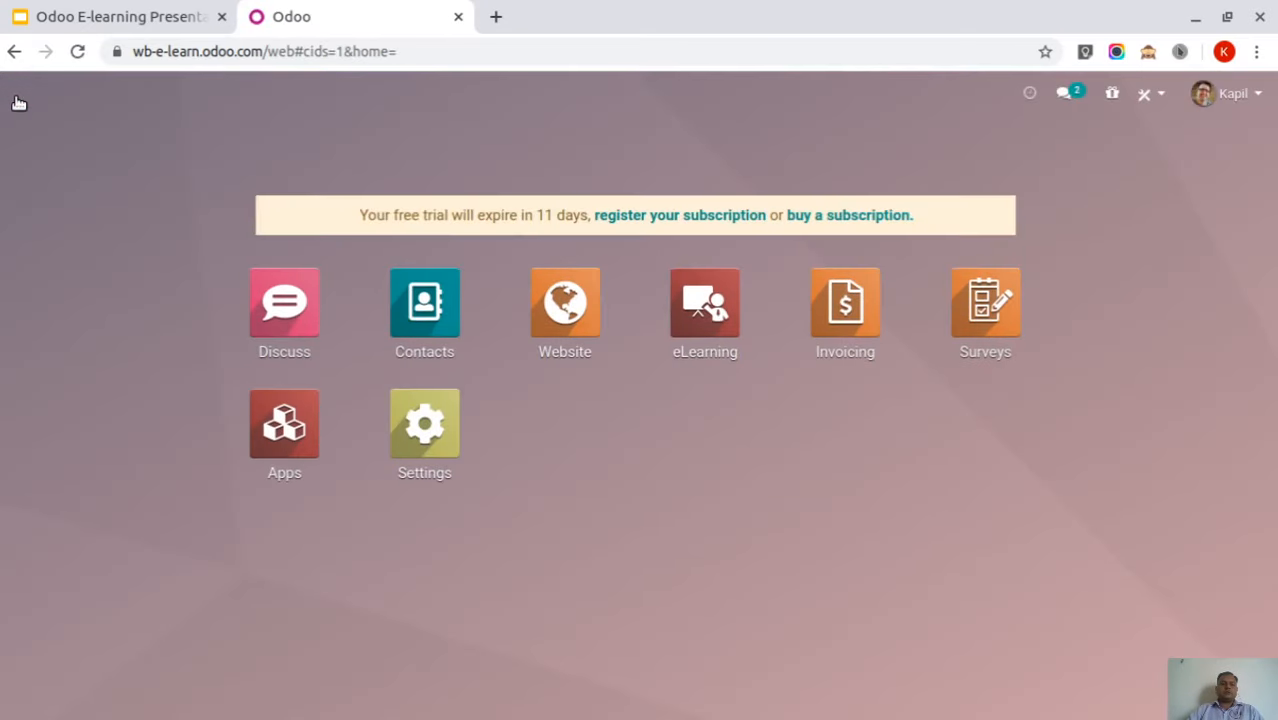
pyautogui.click(716, 305)
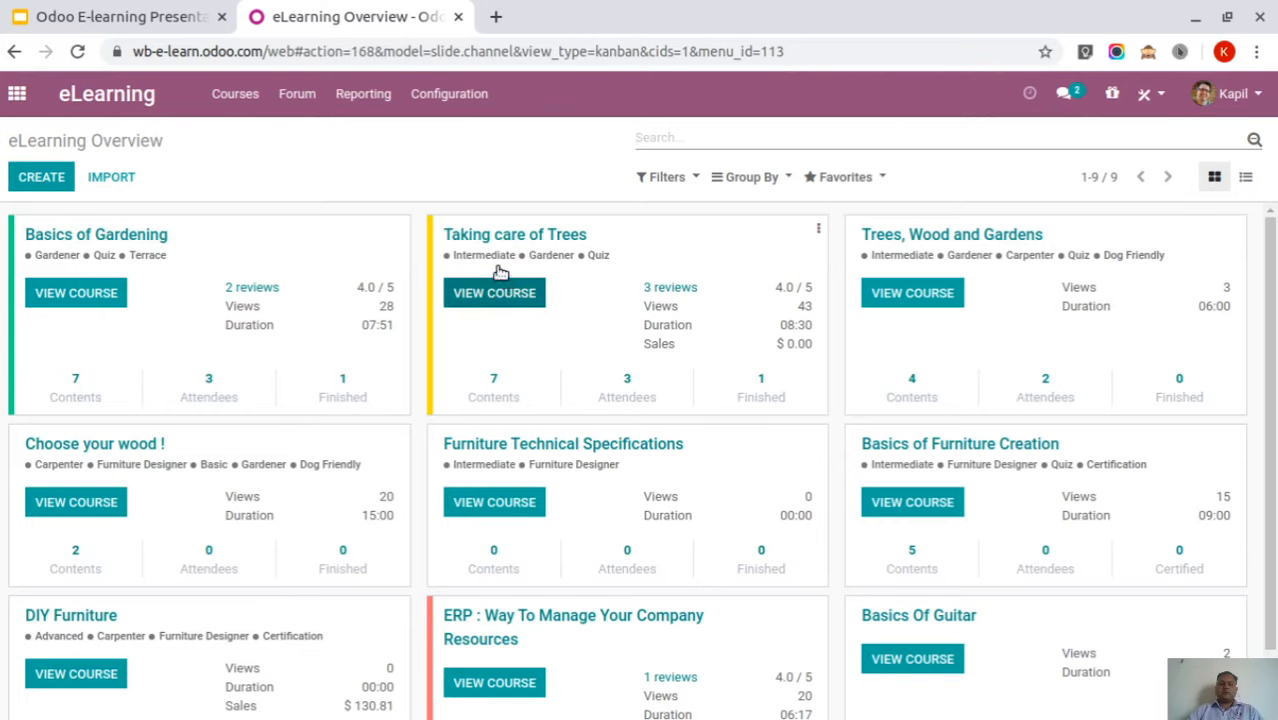
pyautogui.click(86, 237)
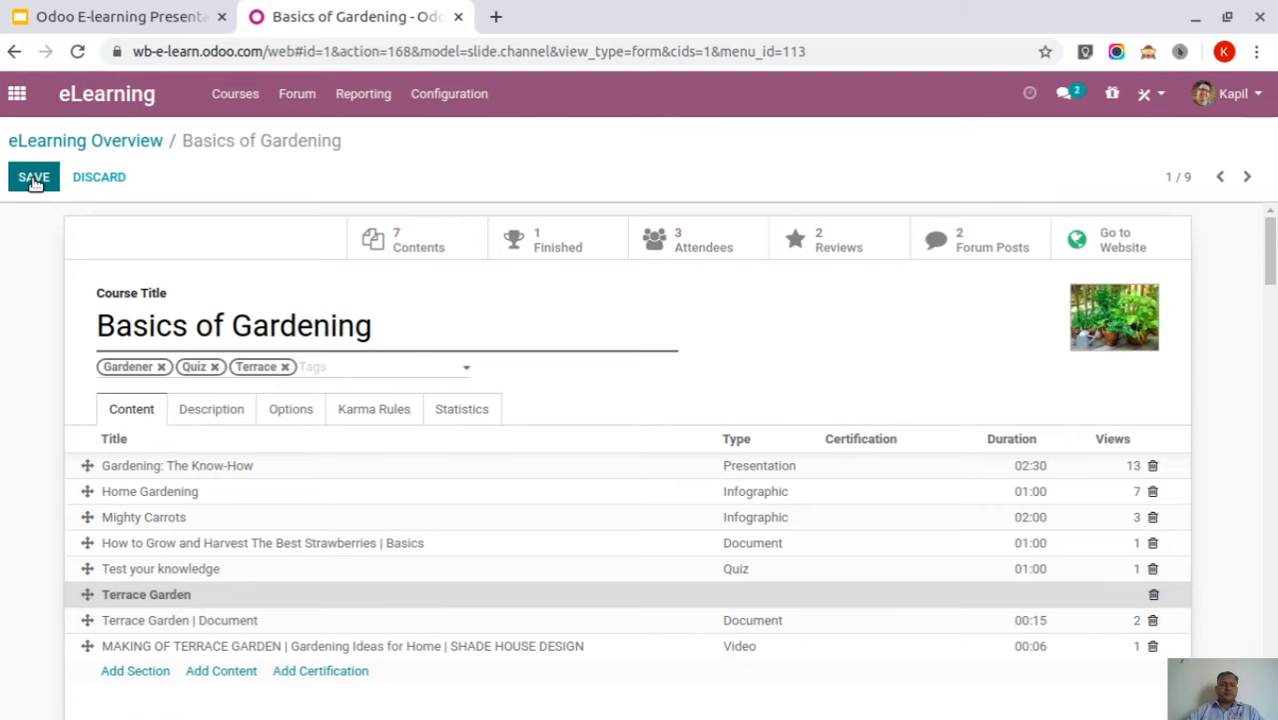
pyautogui.click(33, 178)
pyautogui.click(33, 178)
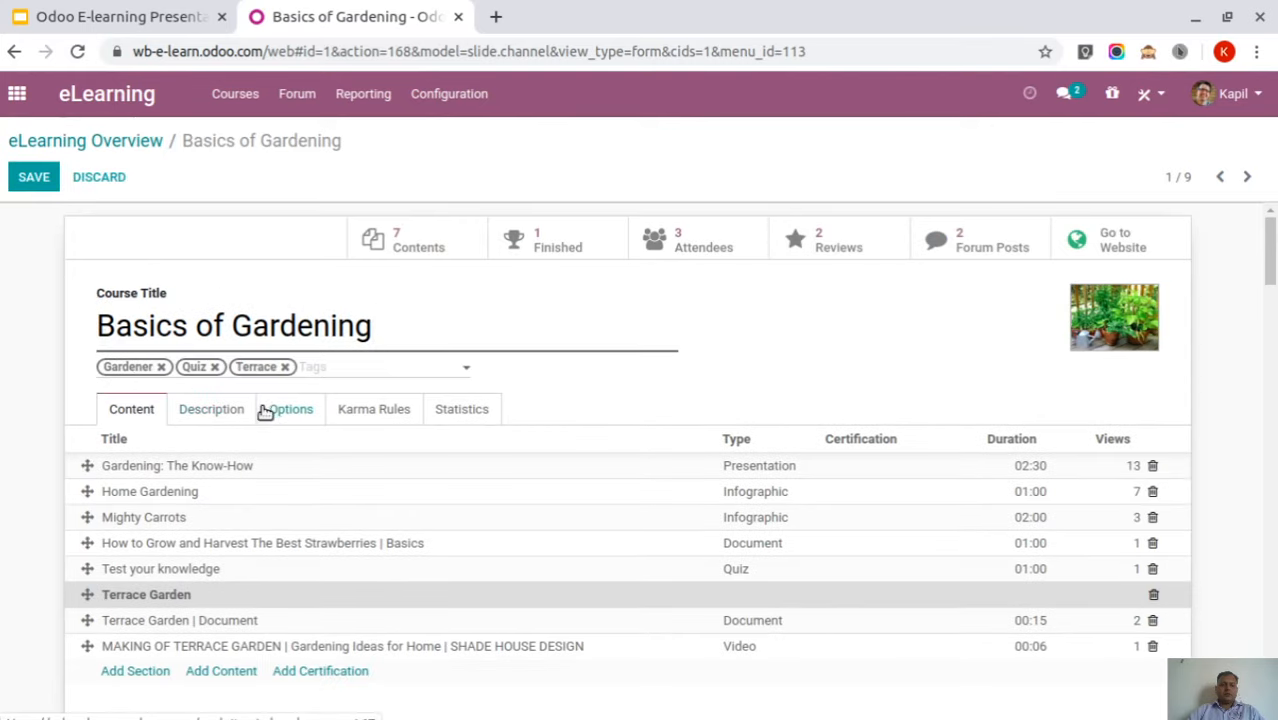
pyautogui.click(368, 414)
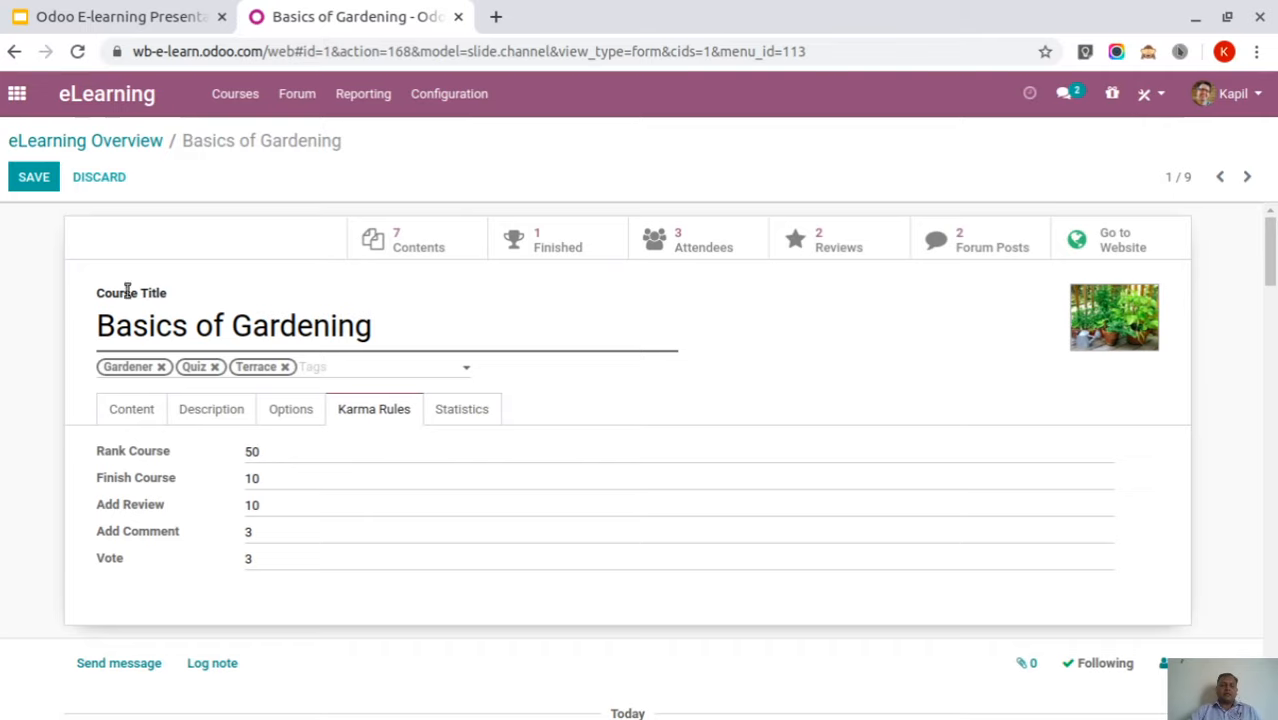
pyautogui.click(26, 176)
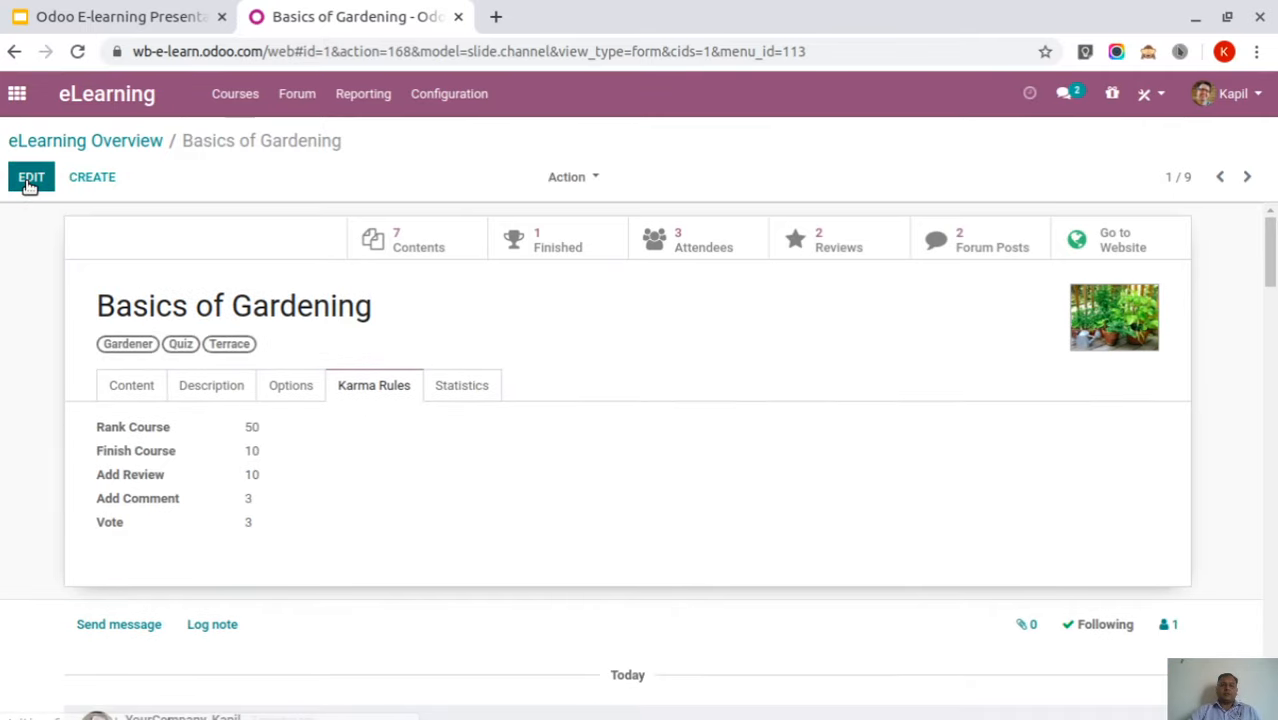
# Review the Basics of Gardening course statistics on content types, visits, rating and watch time, and save the record
pyautogui.click(28, 178)
pyautogui.click(462, 411)
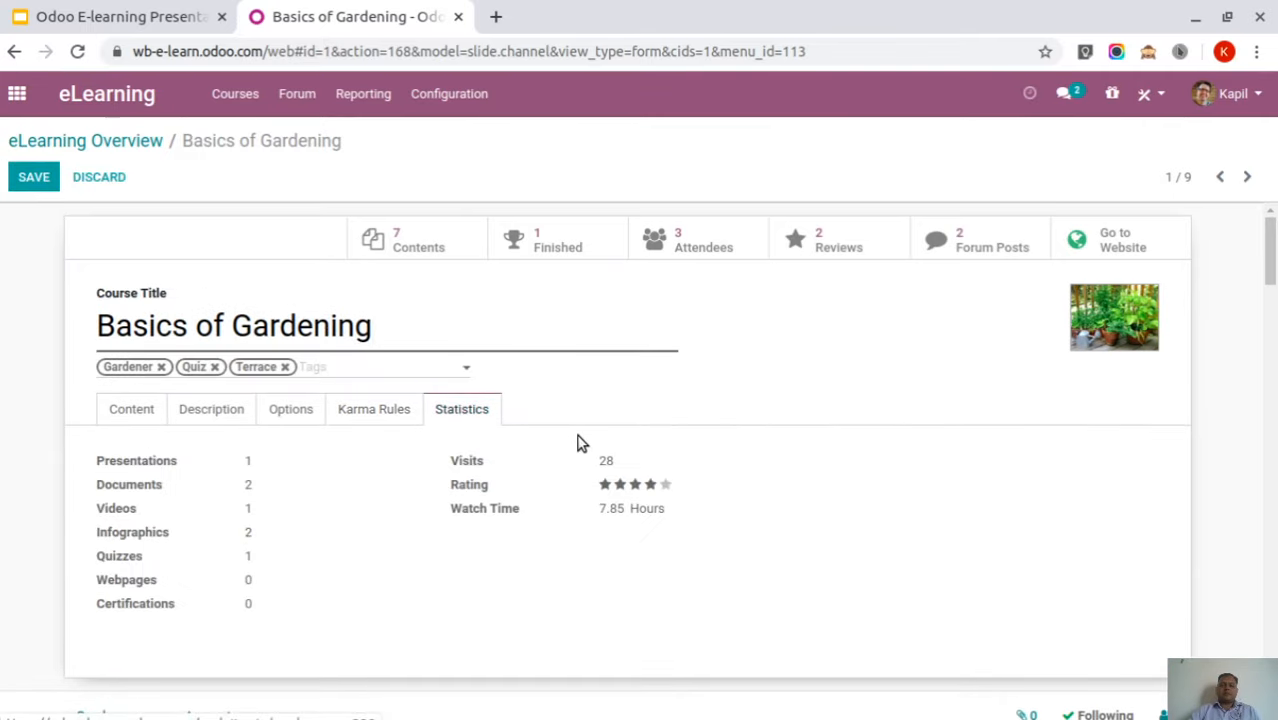
pyautogui.scroll(-1, 579, 442)
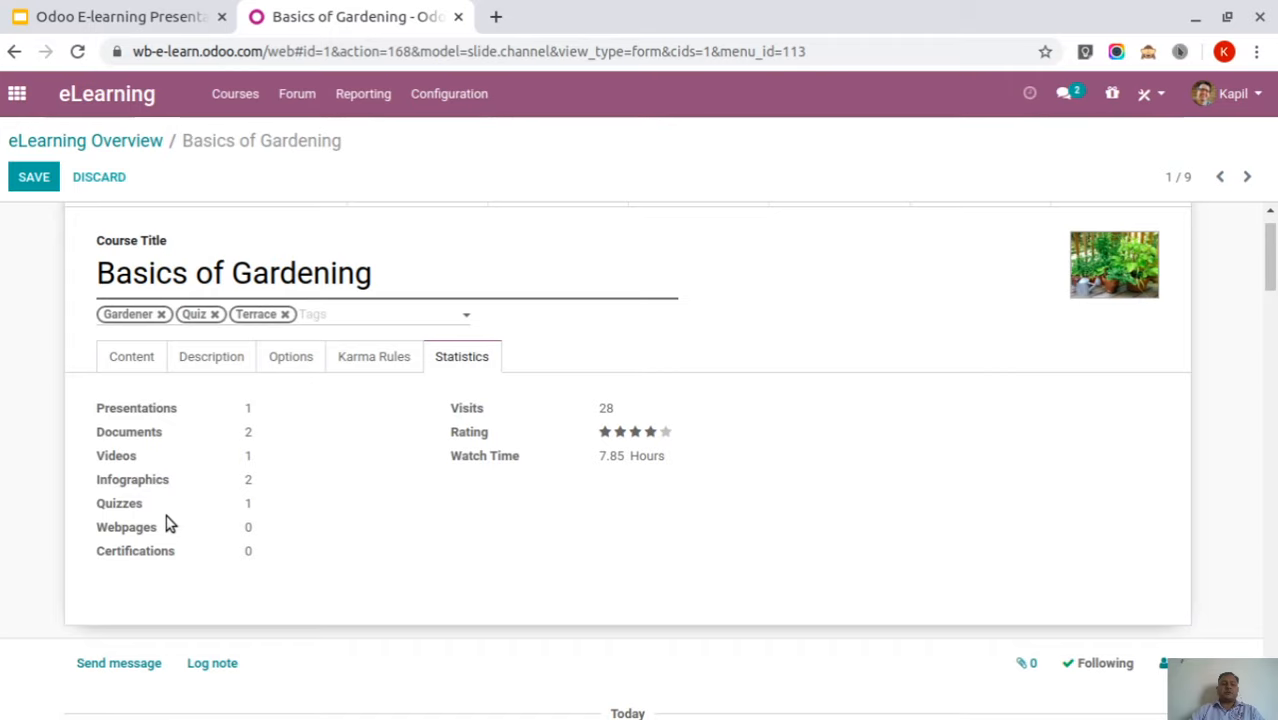
pyautogui.scroll(1, 220, 380)
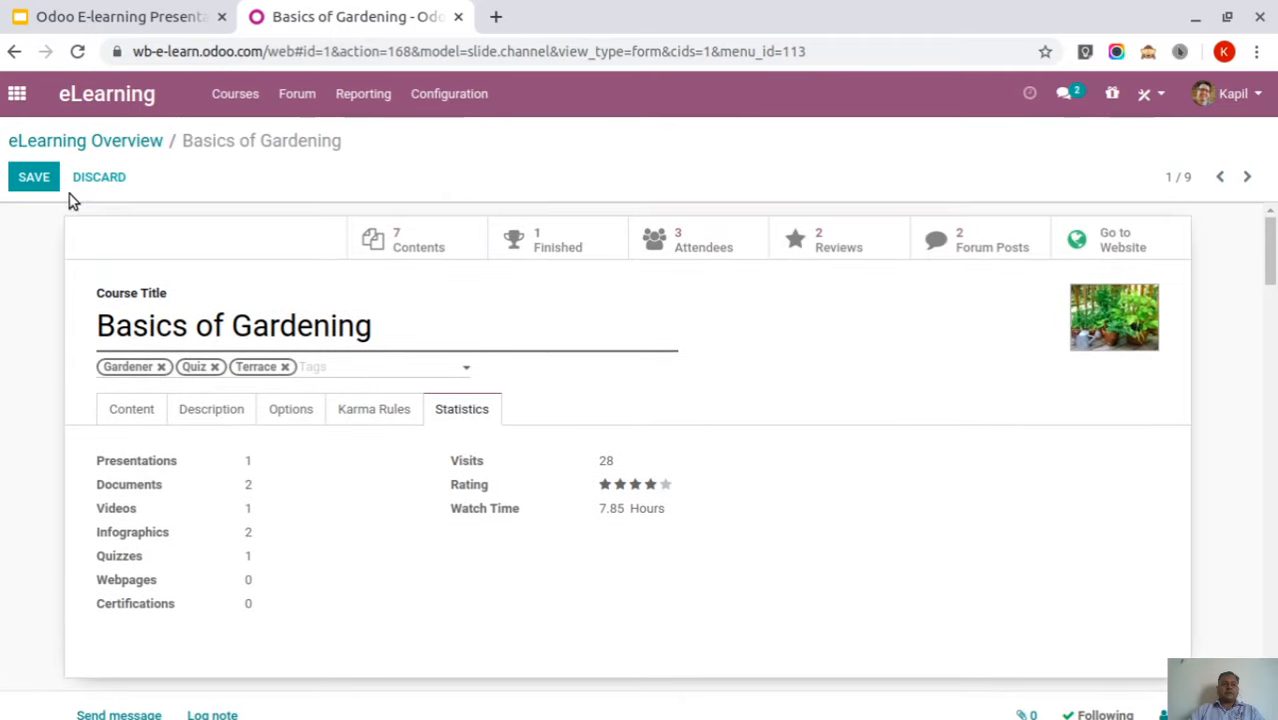
pyautogui.click(27, 177)
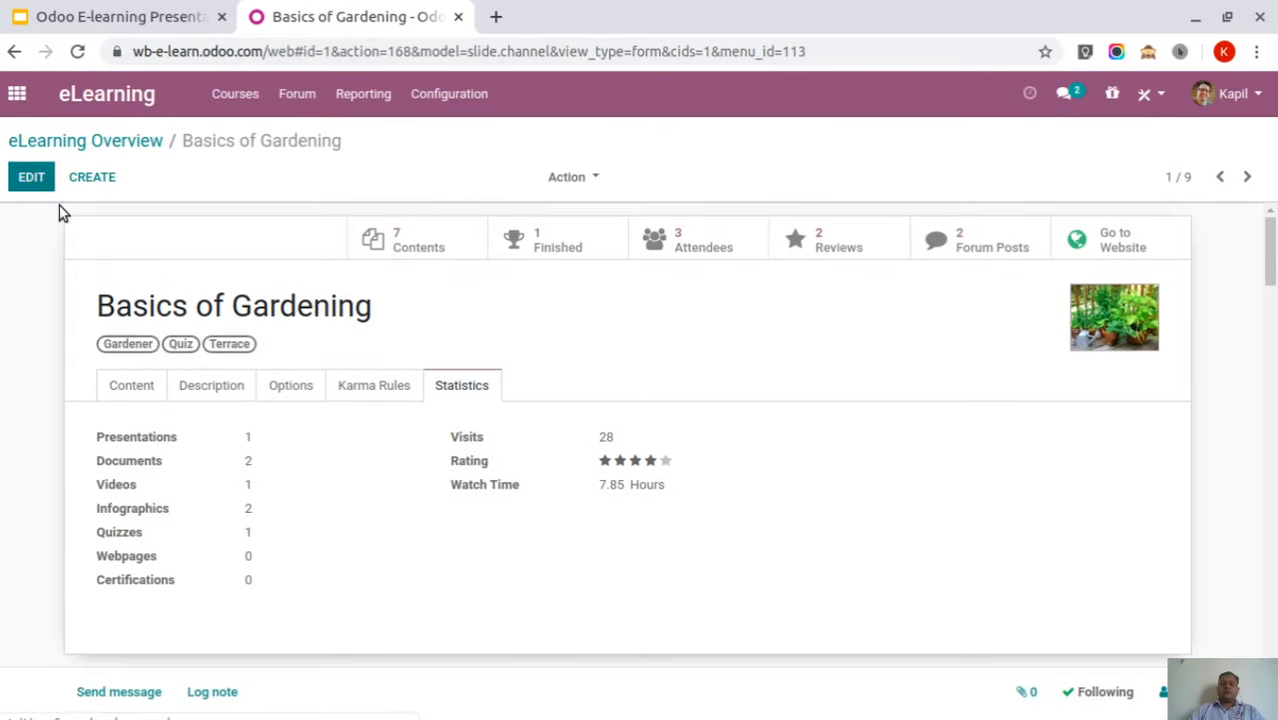
# View the published contents of Basics of Gardening from the eLearning overview and return to the overview
pyautogui.click(108, 142)
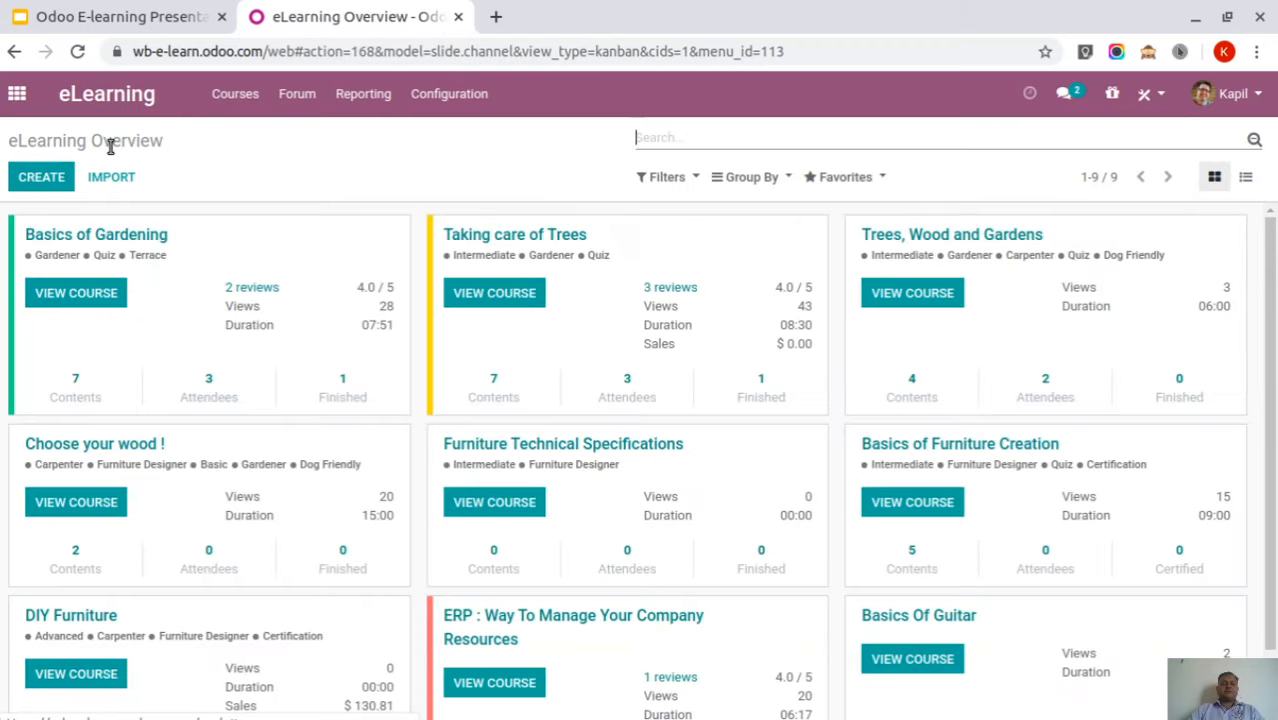
pyautogui.click(75, 385)
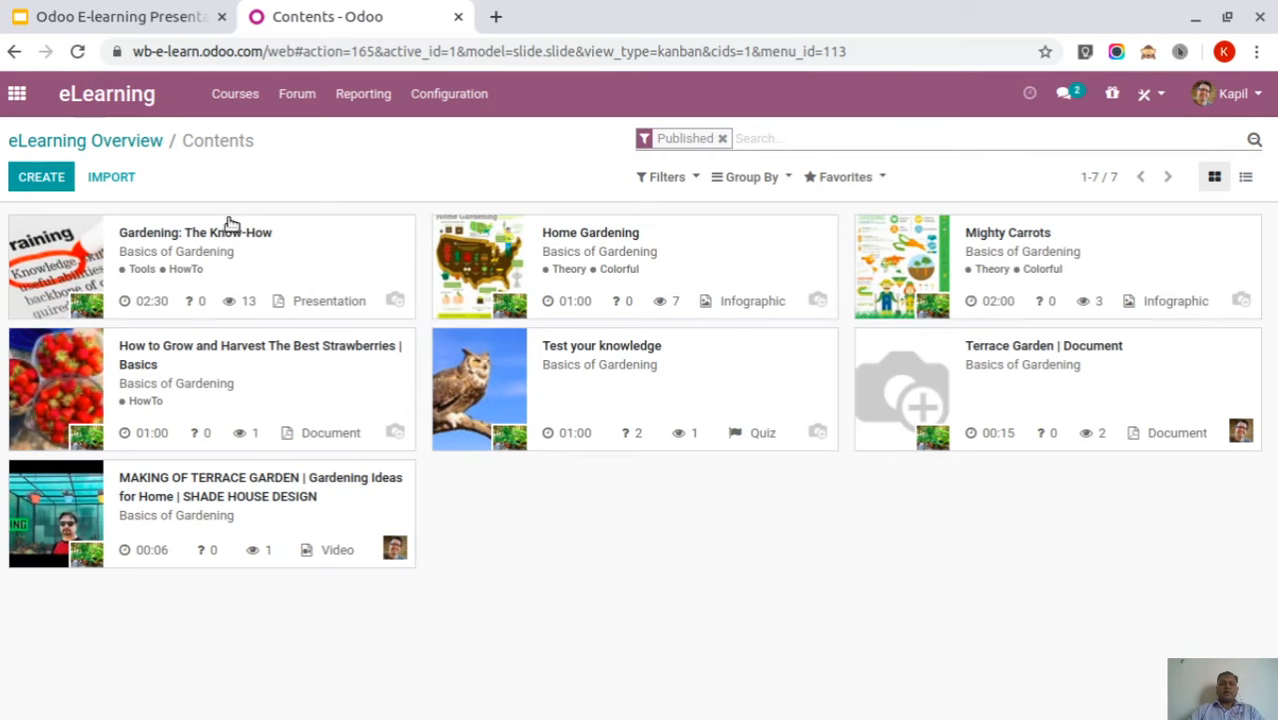
pyautogui.click(86, 140)
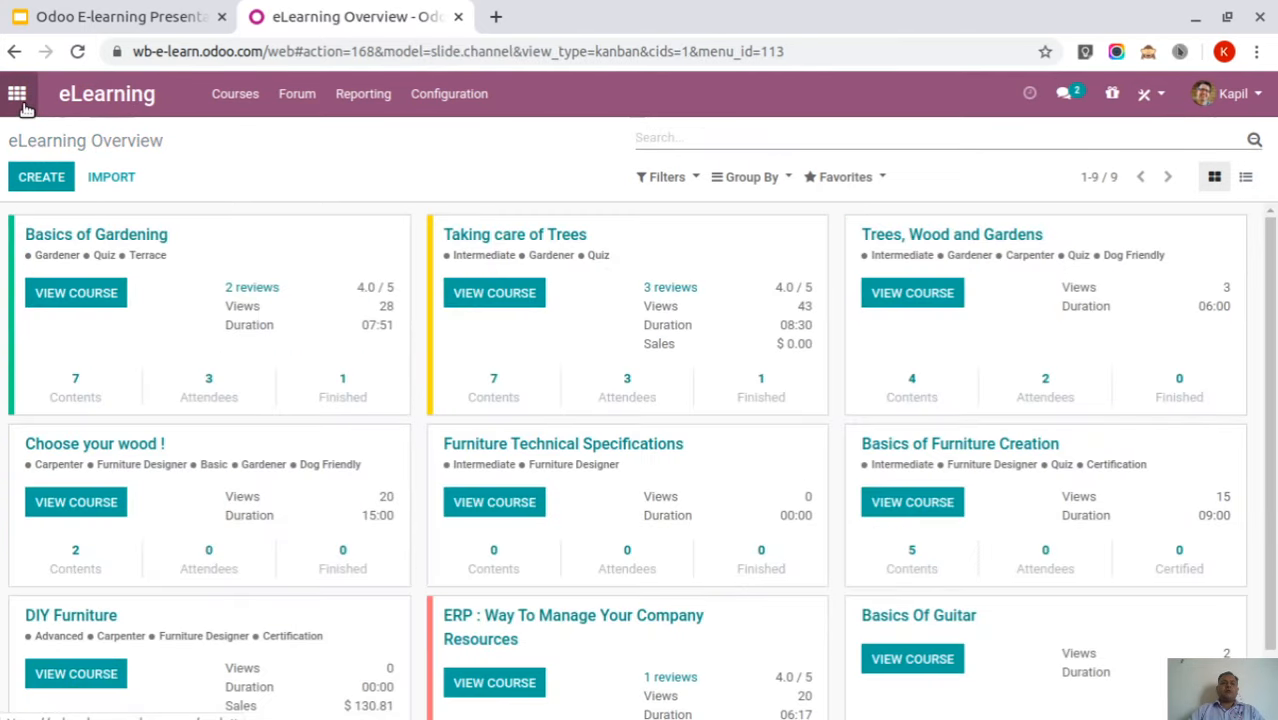
# Reopen the Basics of Gardening course record to check its content list, save it and return to the overview
pyautogui.click(84, 240)
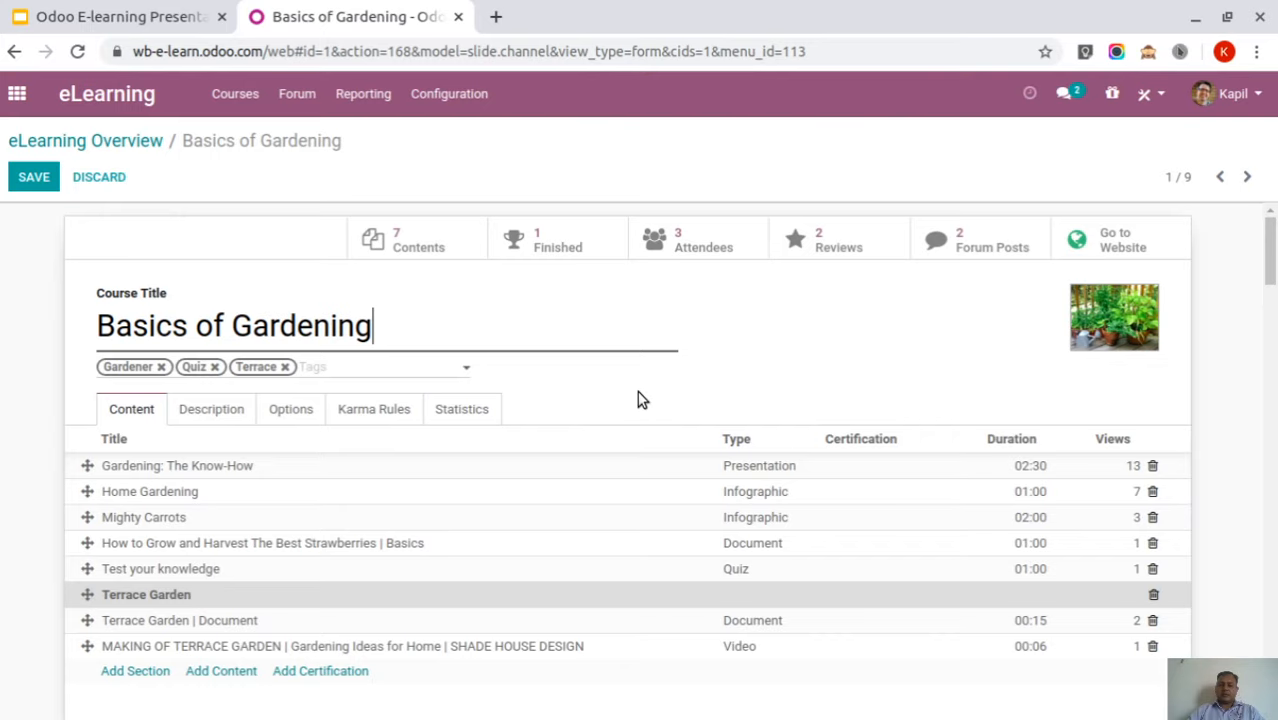
pyautogui.click(30, 177)
pyautogui.click(76, 141)
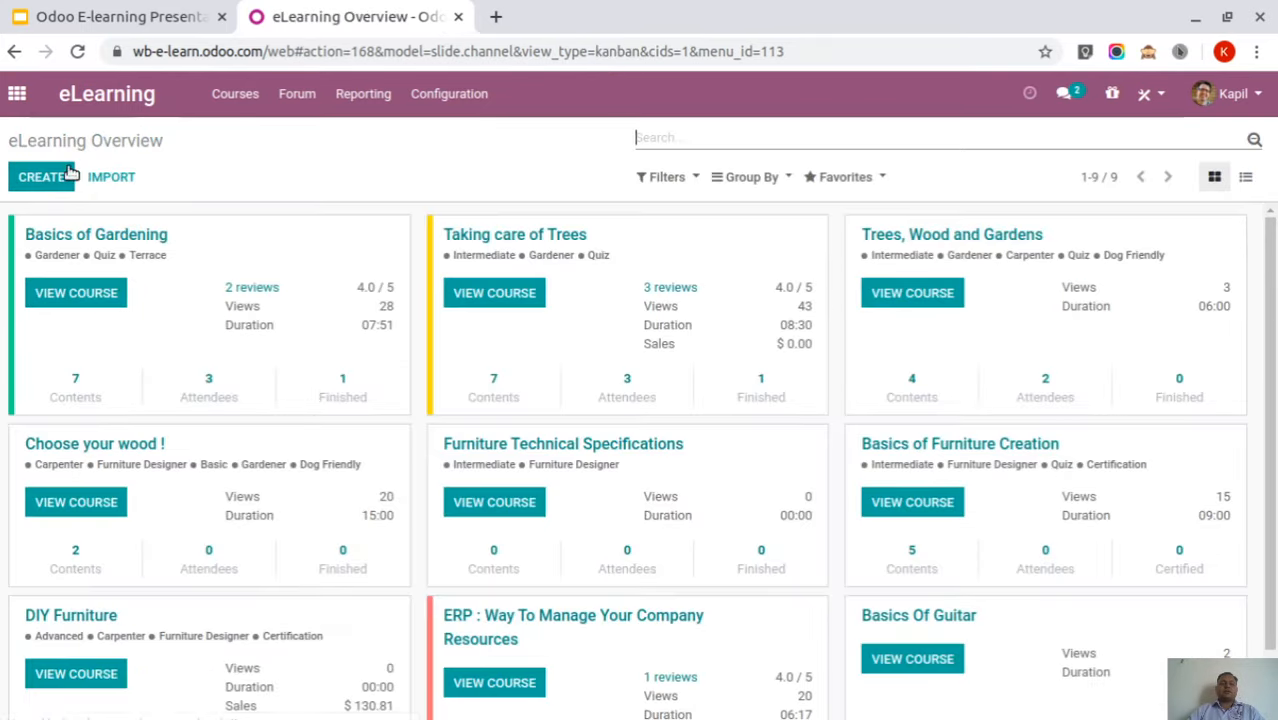
# Look over the sections and lessons in the Basics of Gardening course record once more and go back to the overview
pyautogui.click(55, 238)
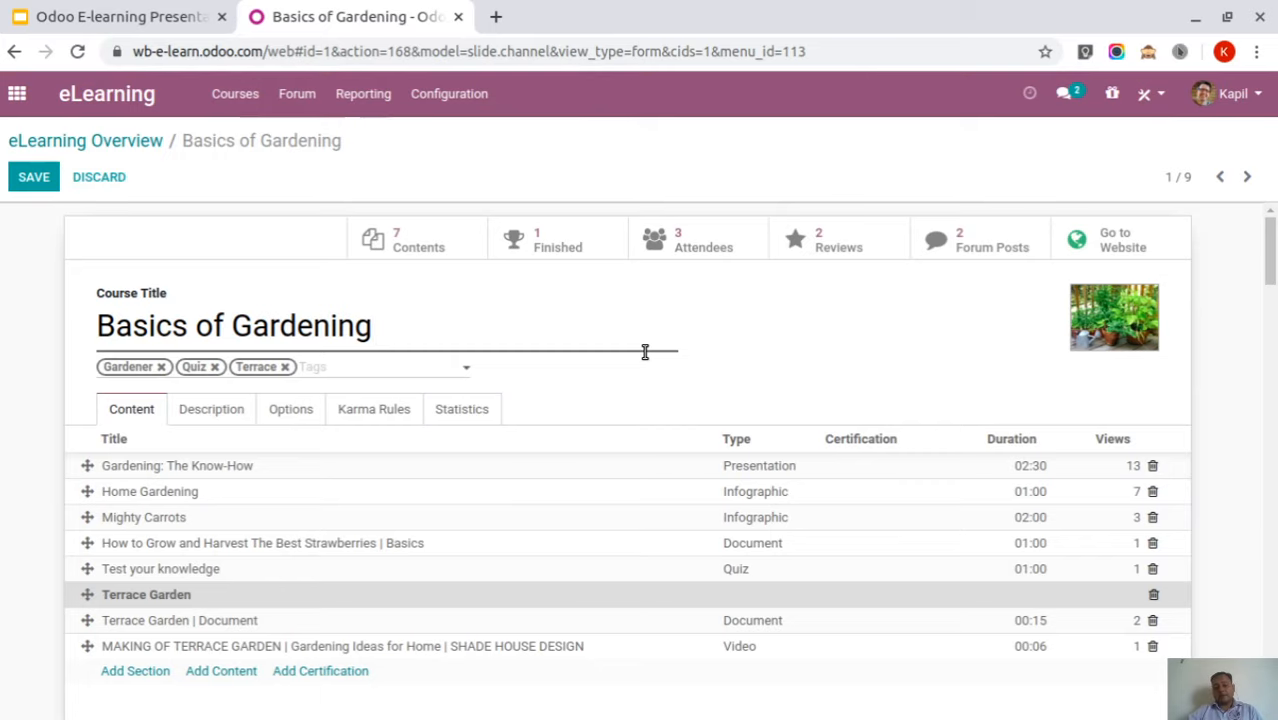
pyautogui.click(35, 178)
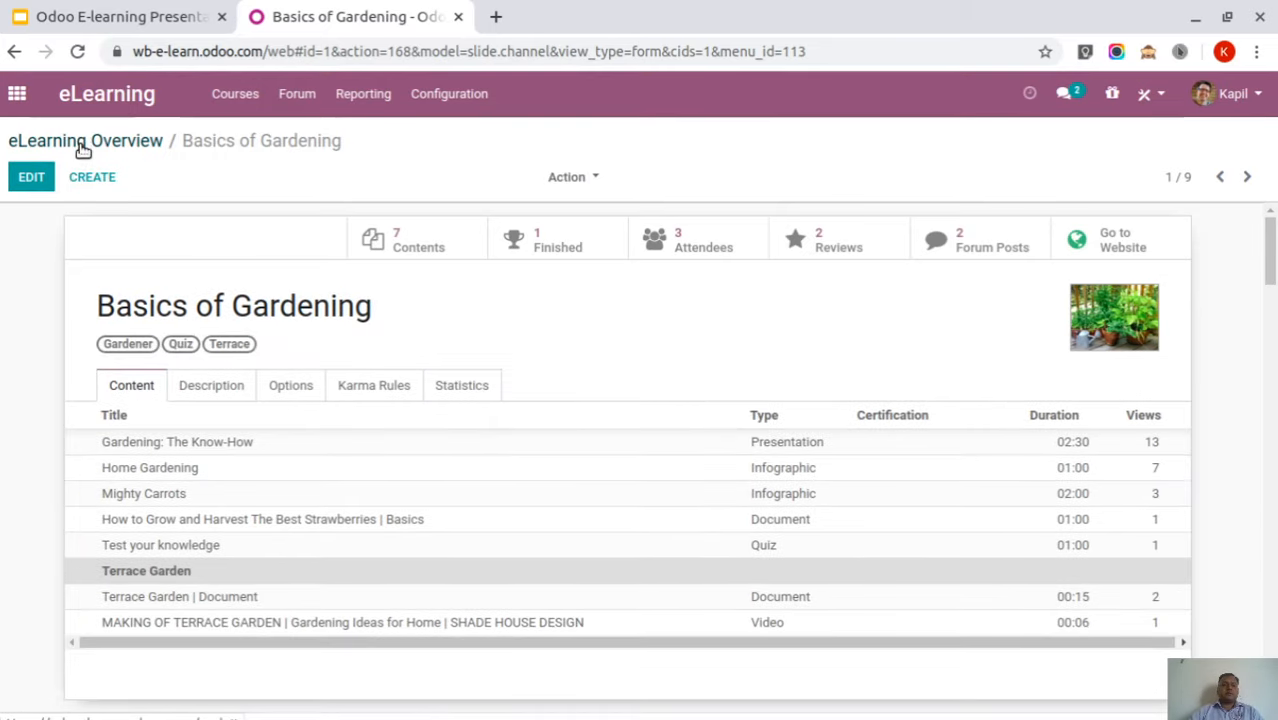
pyautogui.click(83, 143)
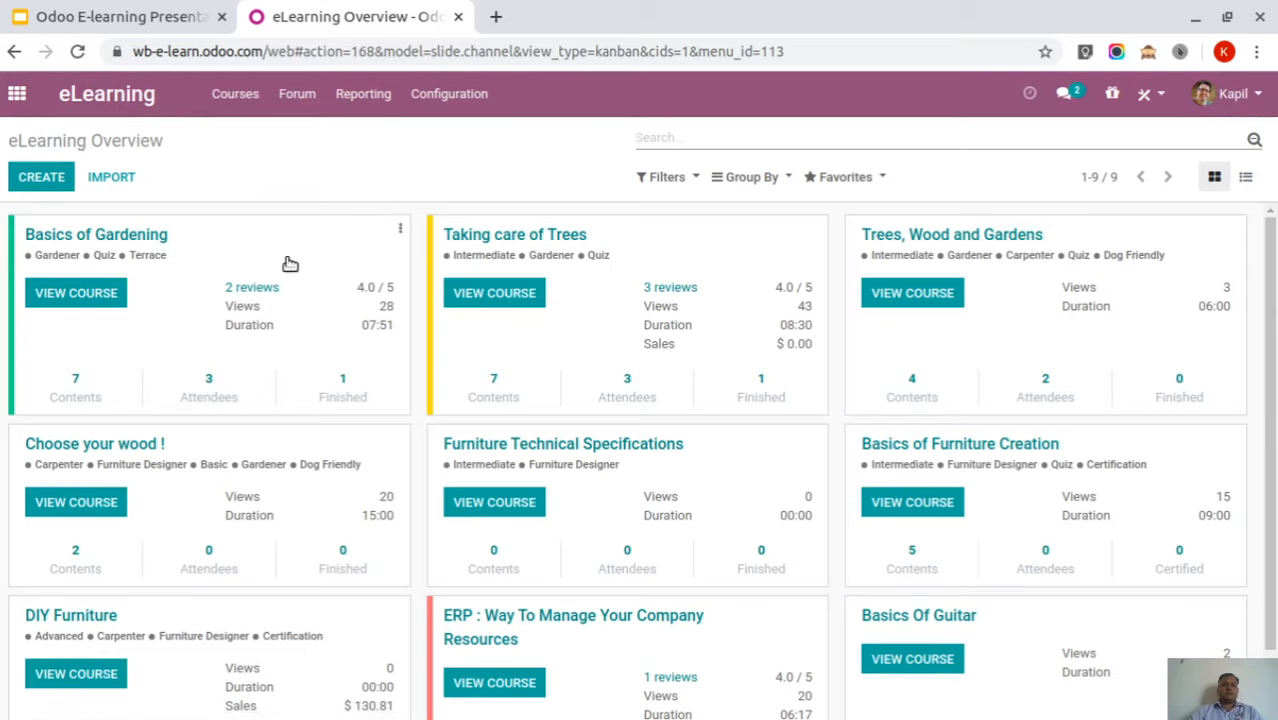
# Open the Basics of Gardening course options and set its enroll policy to On payment
pyautogui.click(38, 237)
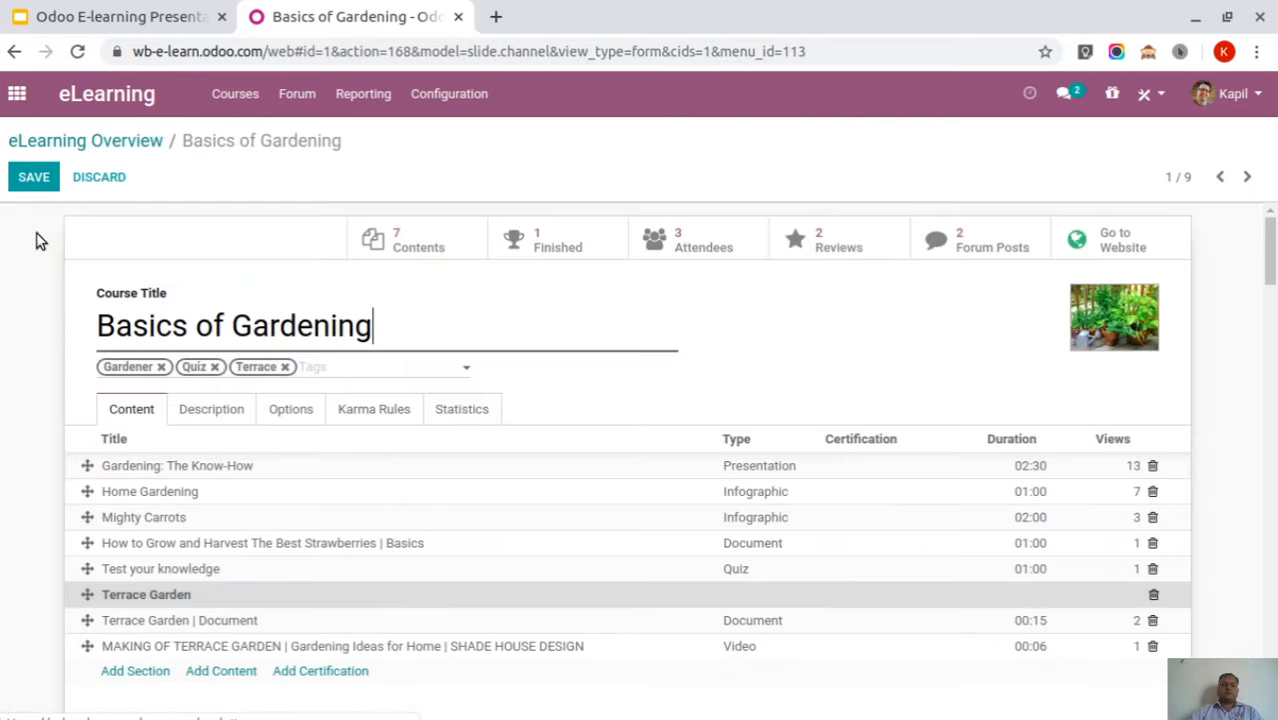
pyautogui.click(292, 414)
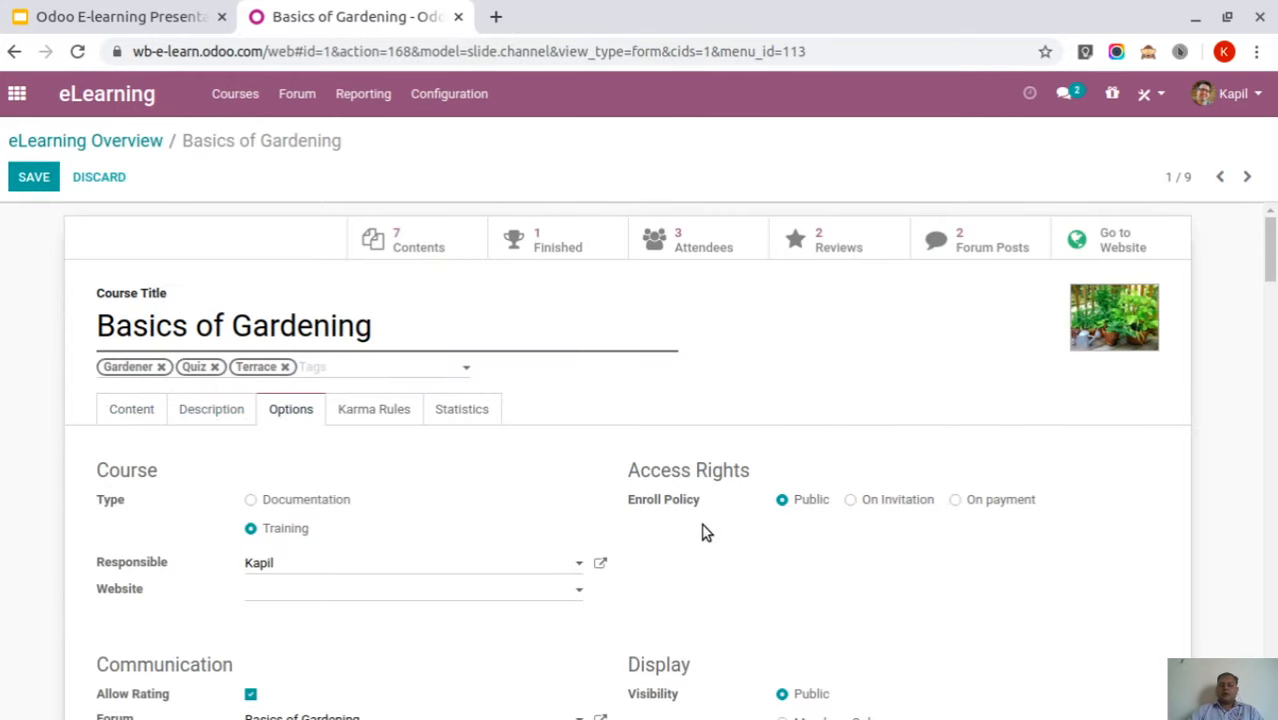
pyautogui.scroll(-1, 700, 520)
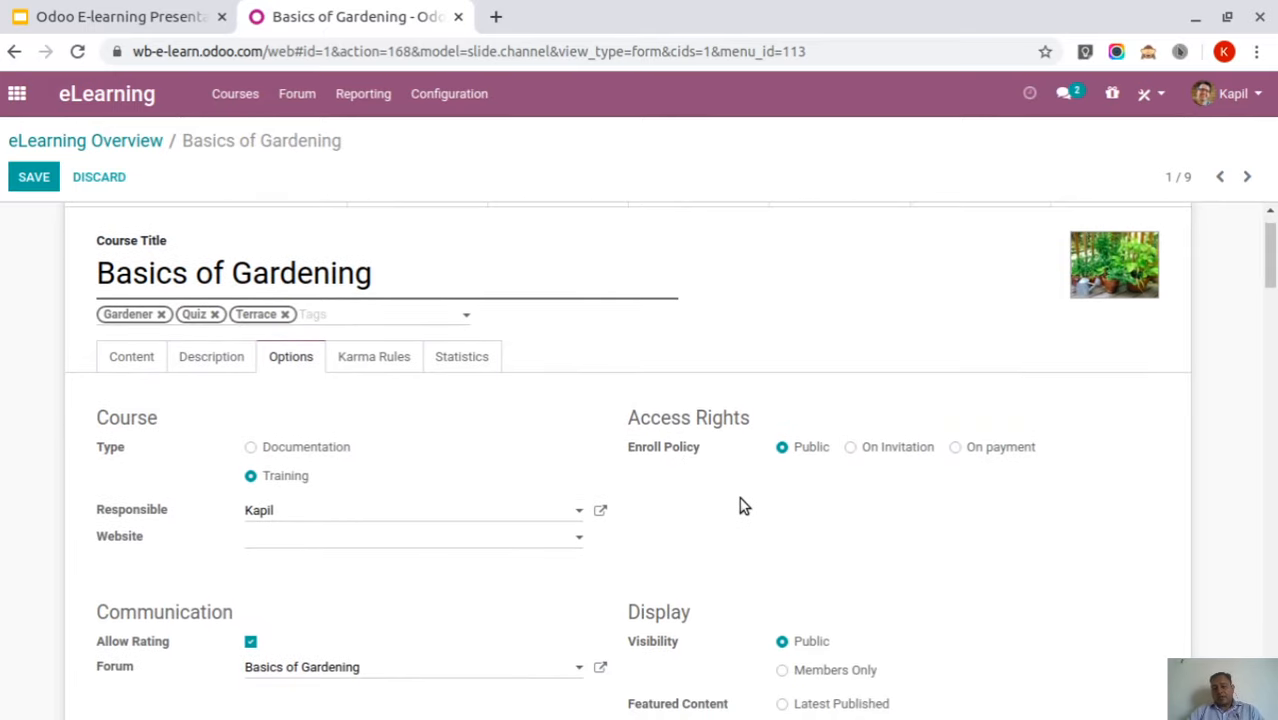
pyautogui.click(957, 449)
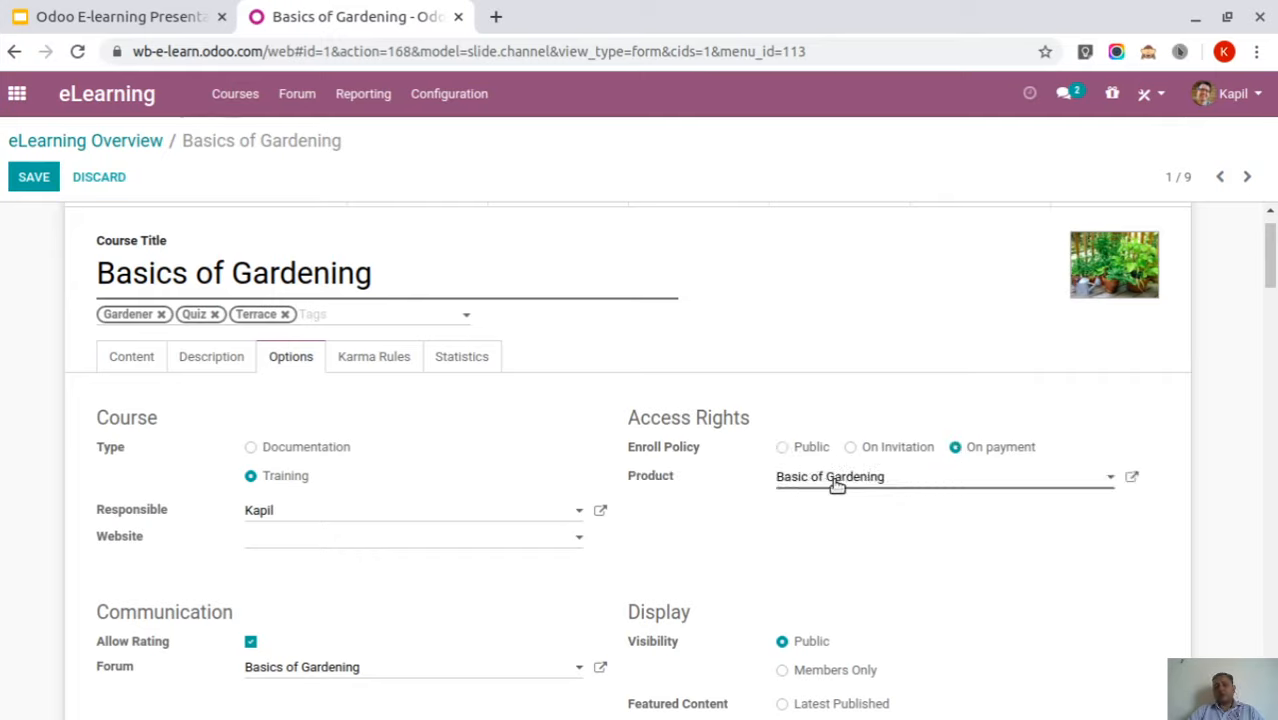
# Check the public price of the linked Basic of Gardening product, save the course and return to the overview
pyautogui.click(1132, 480)
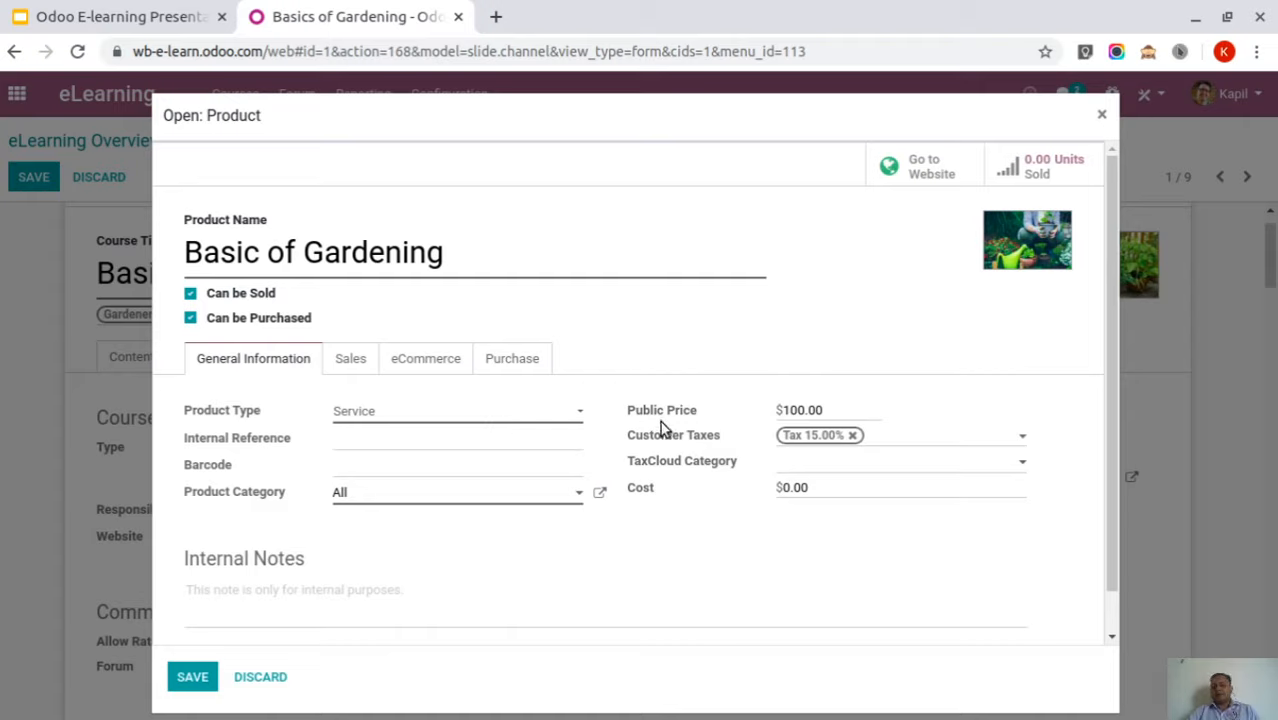
pyautogui.doubleClick(834, 410)
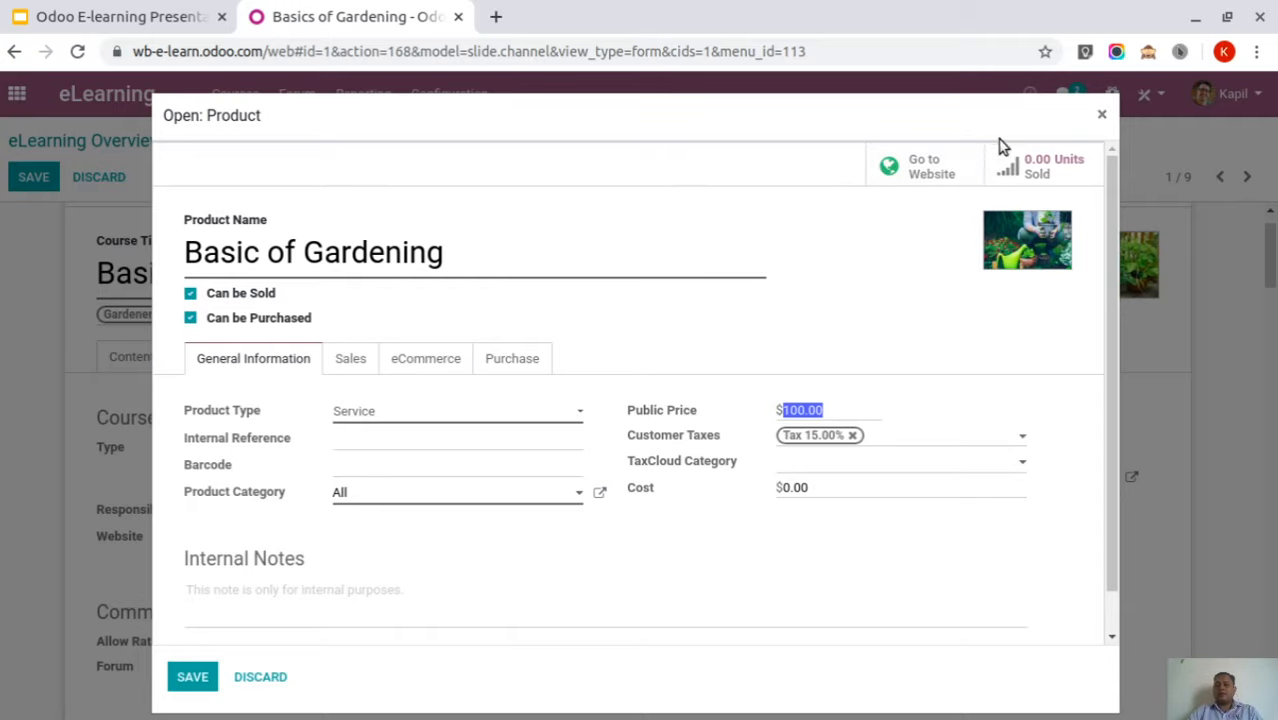
pyautogui.click(1102, 116)
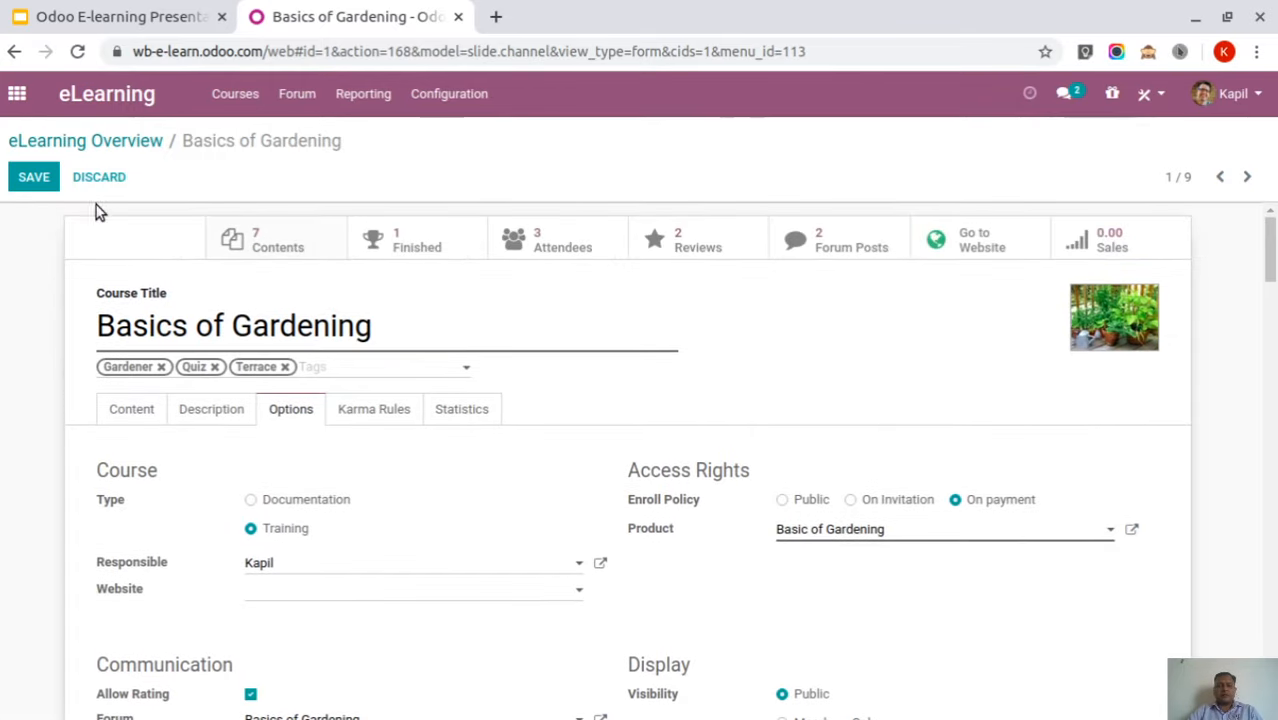
pyautogui.click(30, 180)
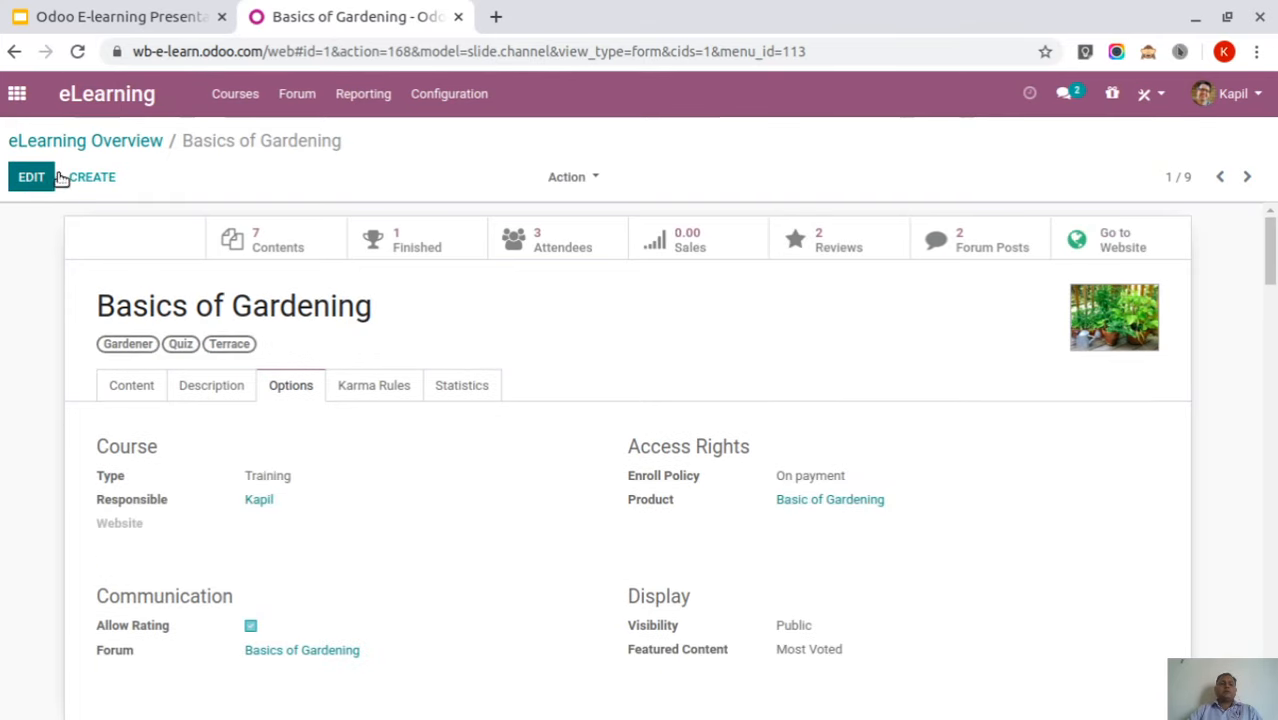
pyautogui.click(90, 143)
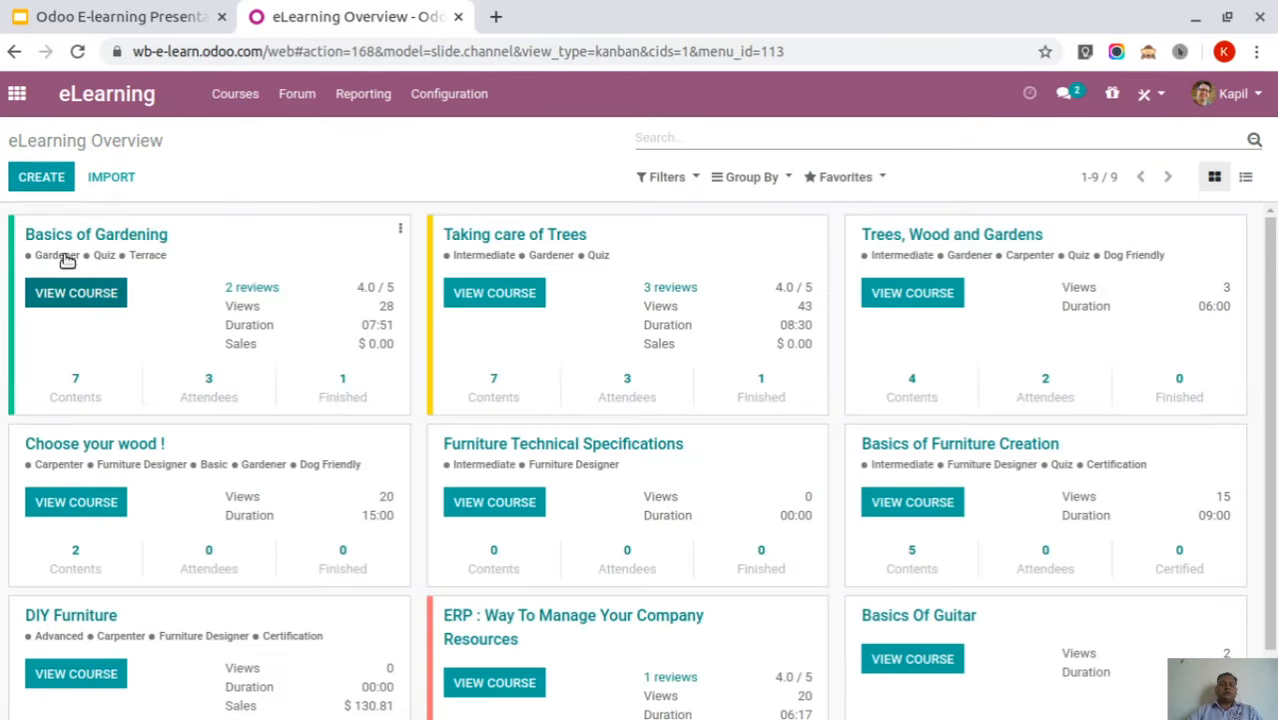
# View the Basics of Gardening course page on the website and add the course to the cart
pyautogui.click(63, 294)
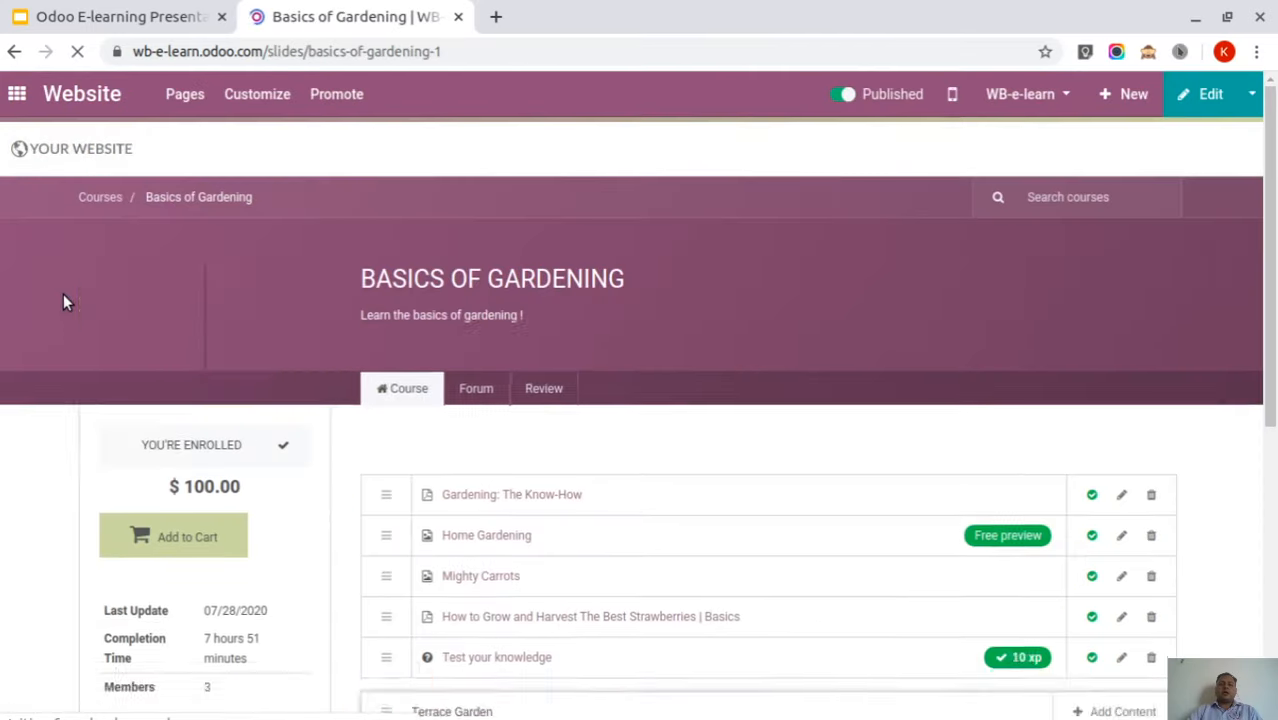
pyautogui.scroll(-1, 151, 399)
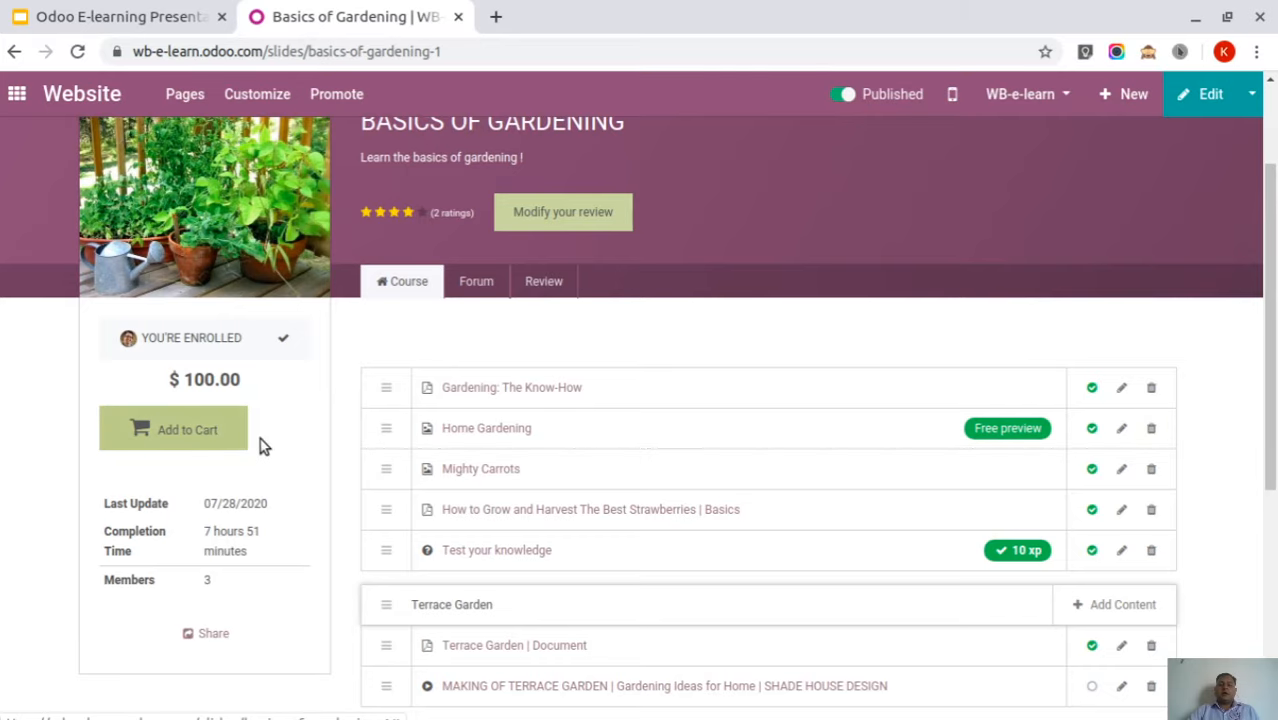
pyautogui.click(187, 433)
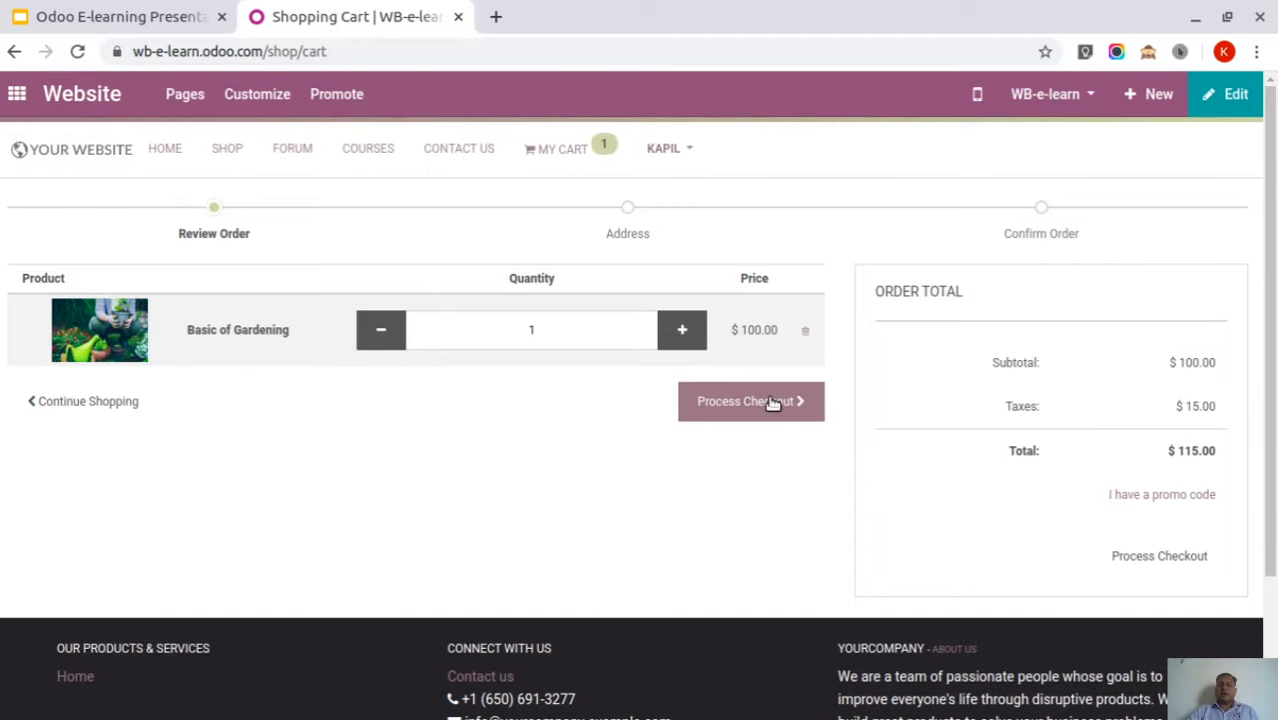
# Check out the cart, pay for the course by Wire Transfer and review the order confirmation
pyautogui.click(769, 401)
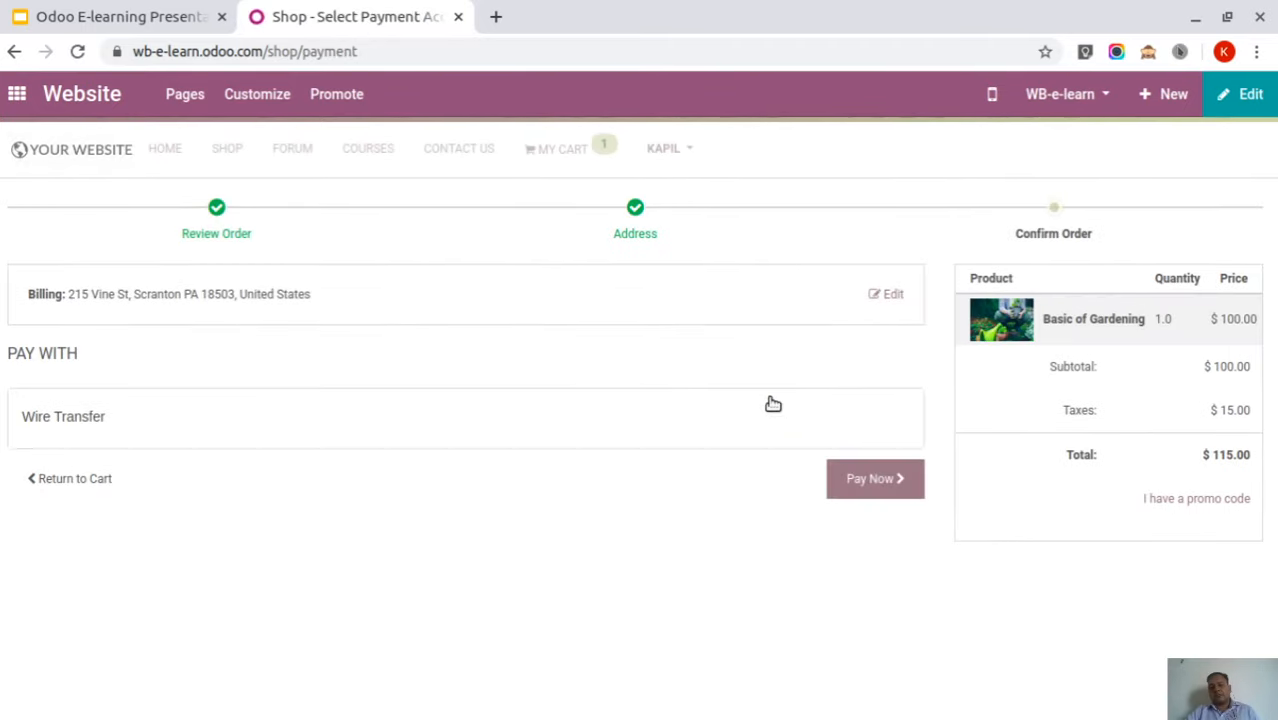
pyautogui.click(885, 490)
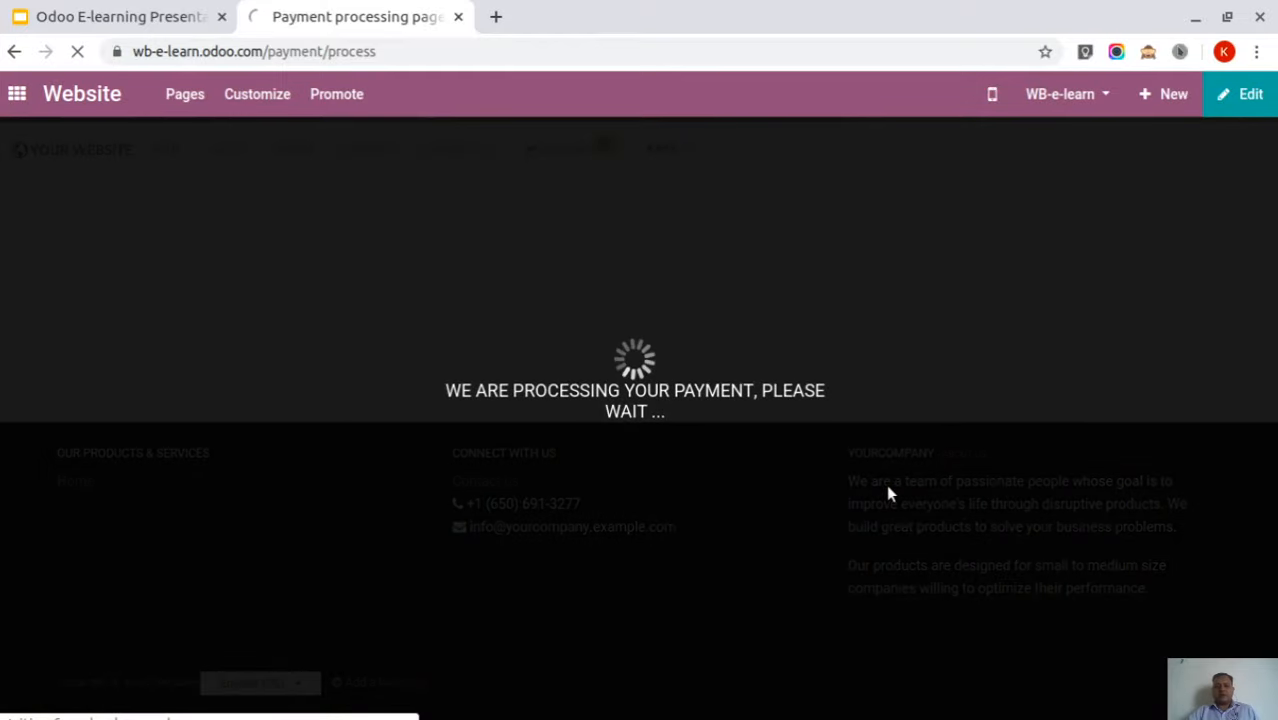
pyautogui.scroll(-3, 522, 465)
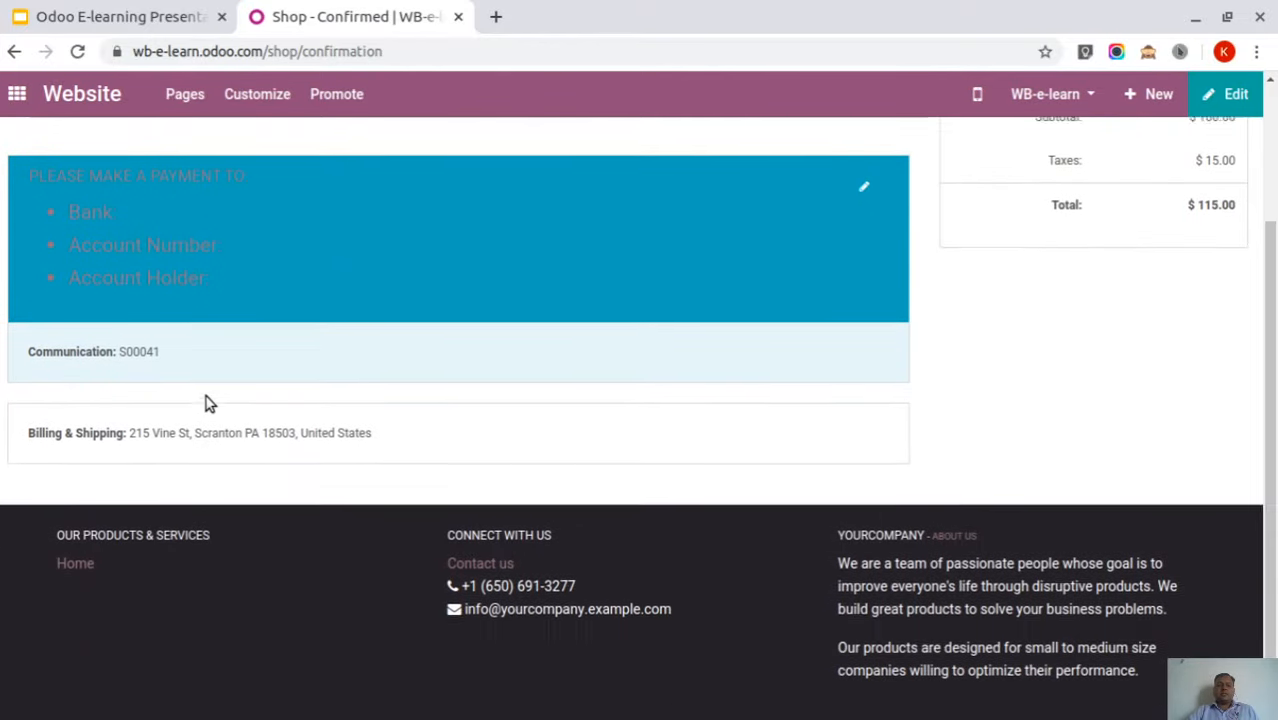
pyautogui.scroll(2, 212, 403)
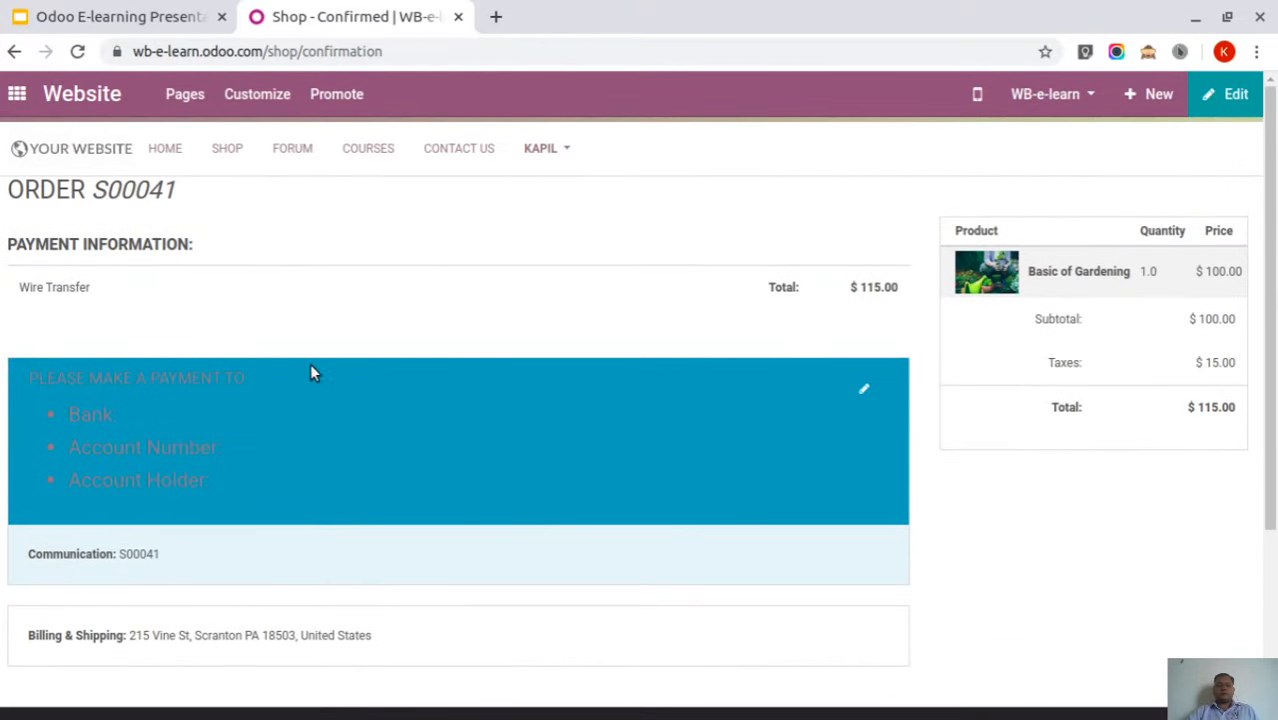
# Switch to the Website app's orders, remove the Confirmed filter and open the new Basic of Gardening order
pyautogui.click(18, 95)
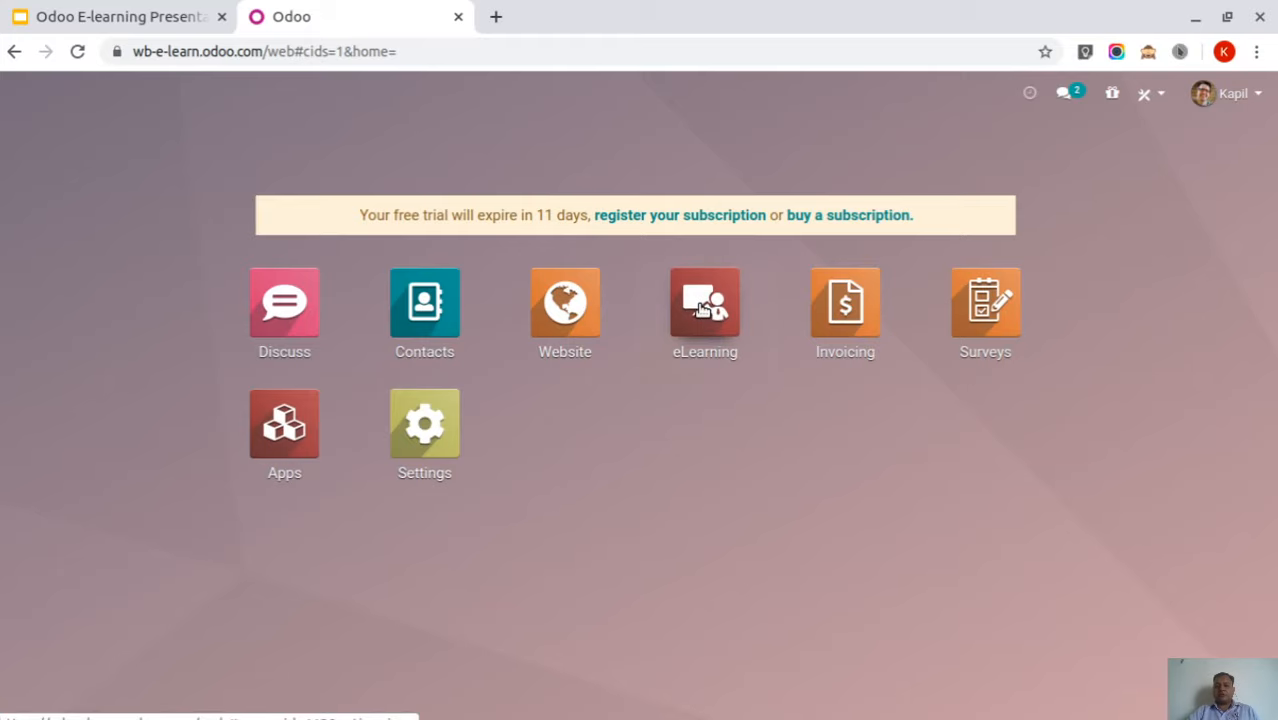
pyautogui.click(704, 310)
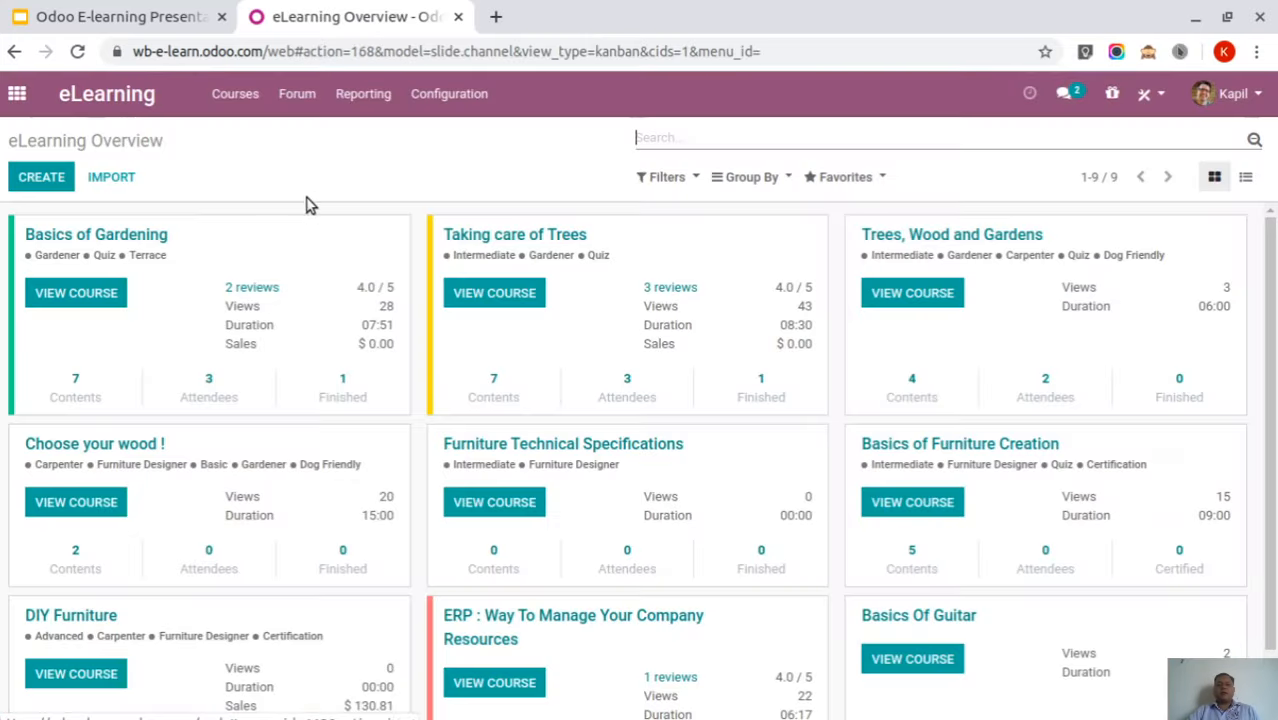
pyautogui.click(17, 93)
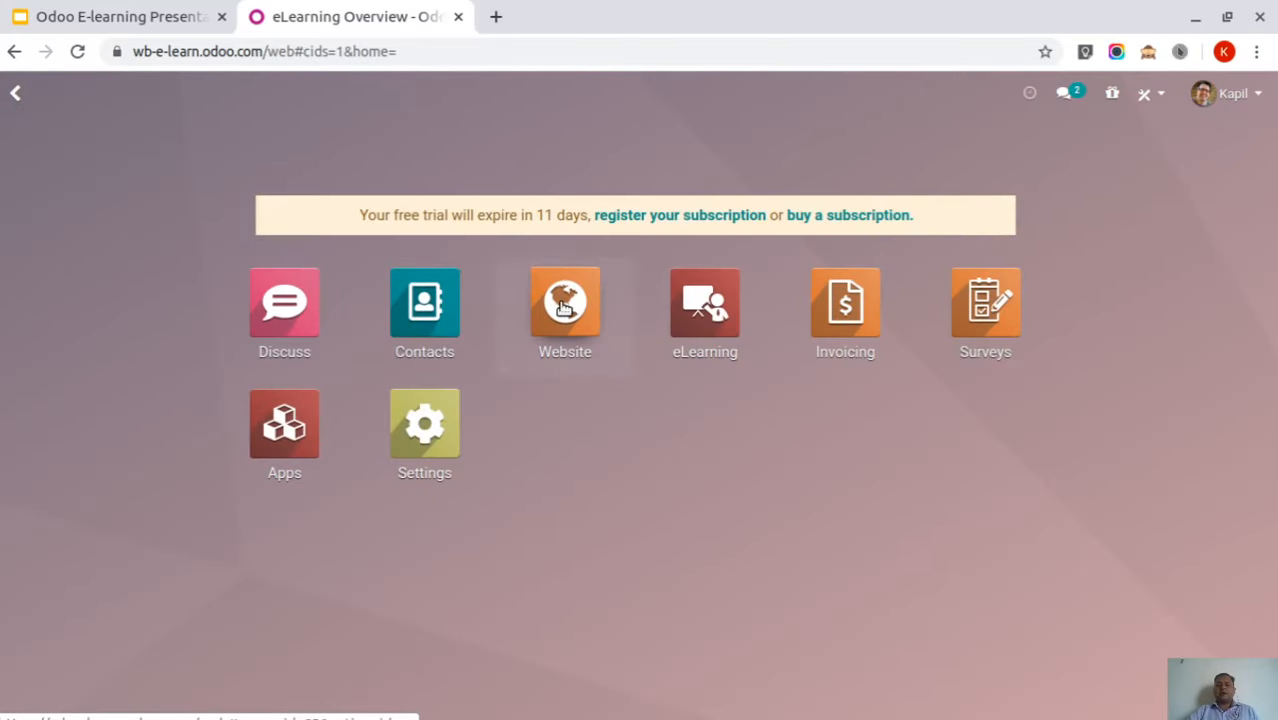
pyautogui.click(563, 307)
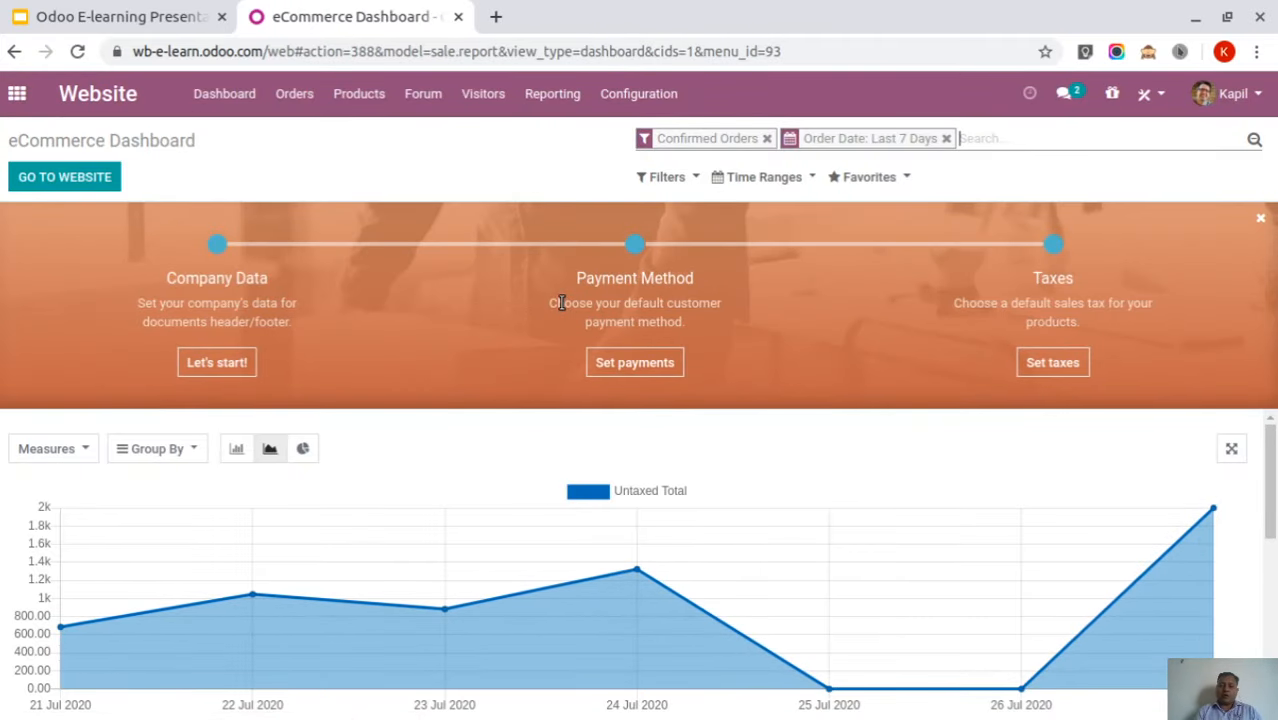
pyautogui.click(295, 96)
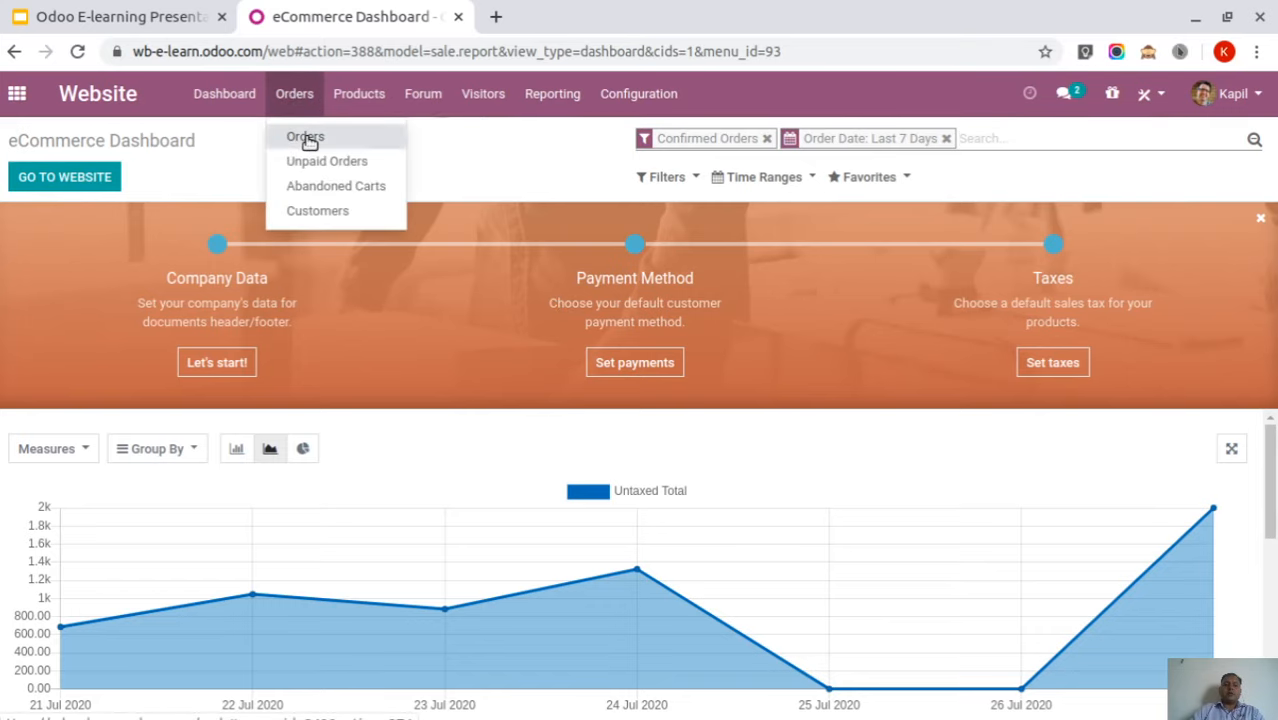
pyautogui.click(308, 142)
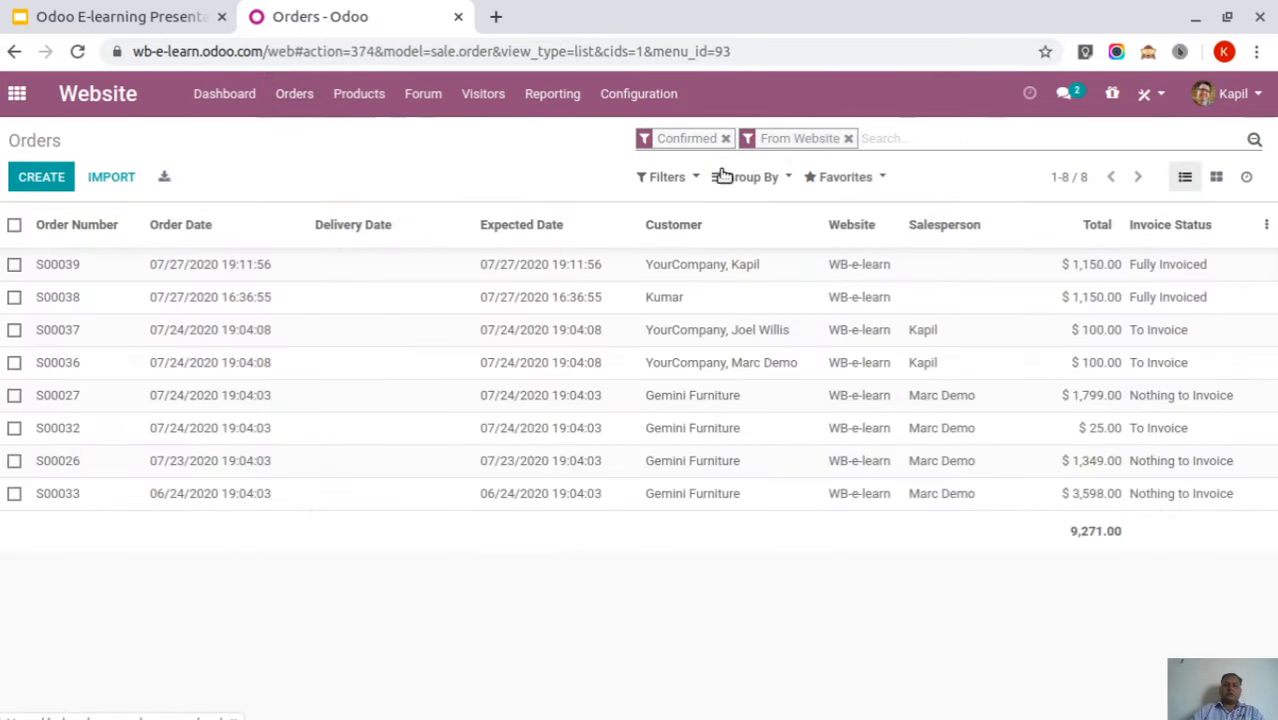
pyautogui.click(725, 139)
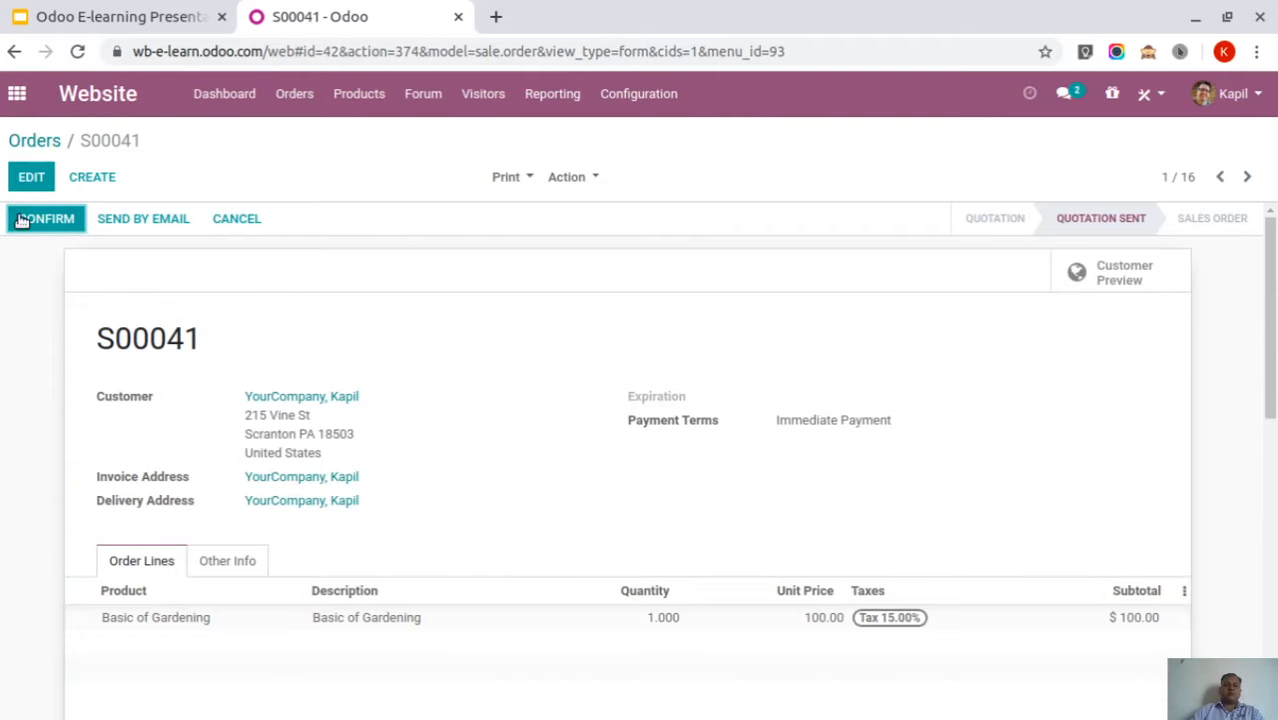
# Confirm the Basic of Gardening order, create a regular invoice for it and return to the orders list
pyautogui.click(22, 220)
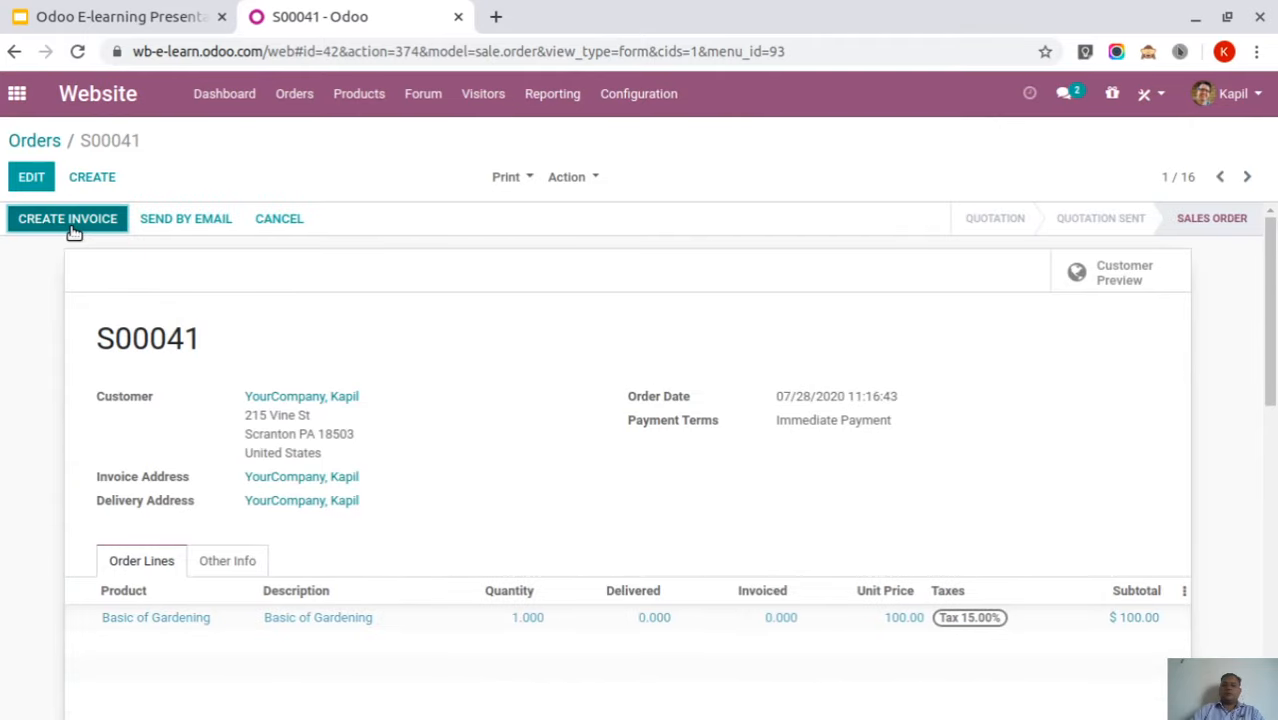
pyautogui.click(70, 220)
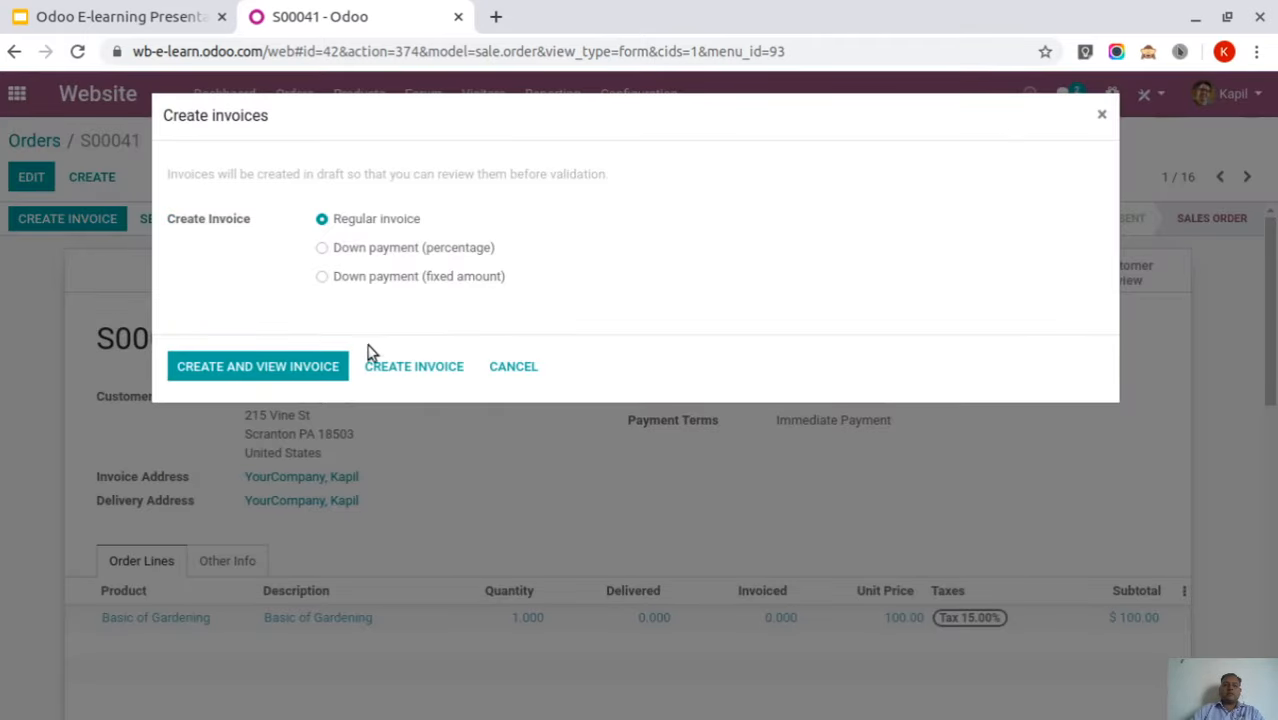
pyautogui.click(419, 375)
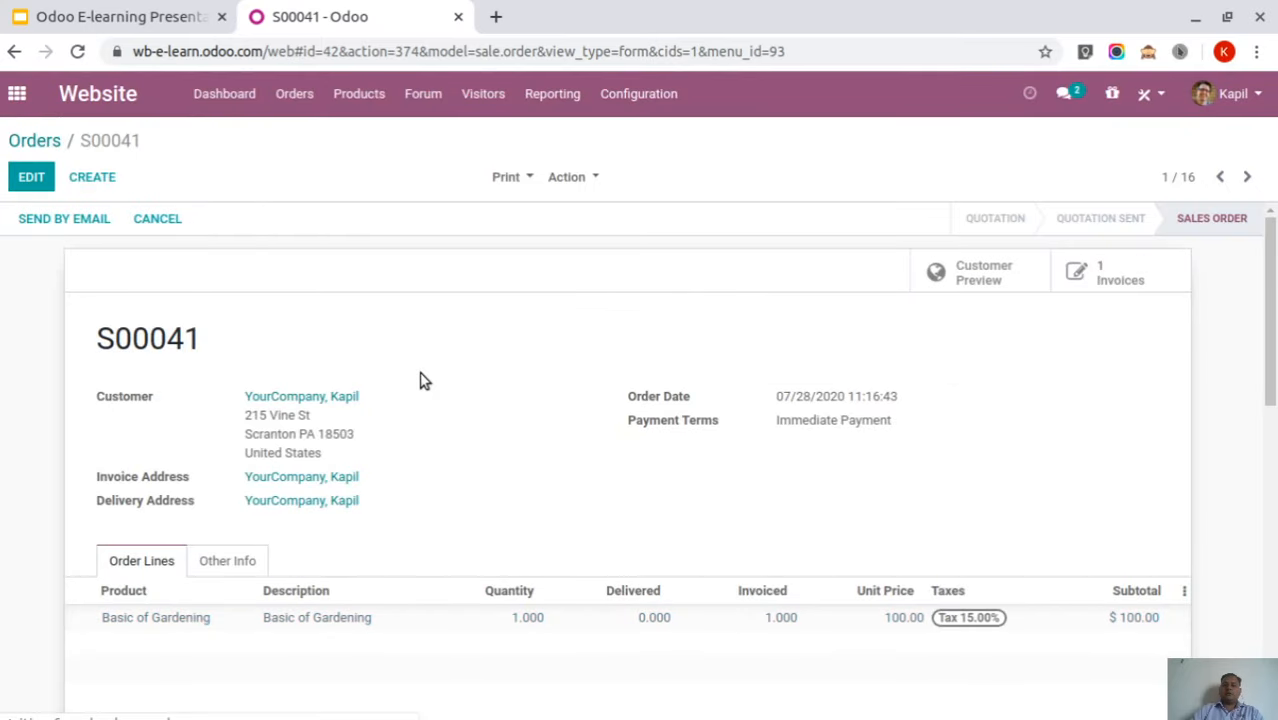
pyautogui.click(36, 141)
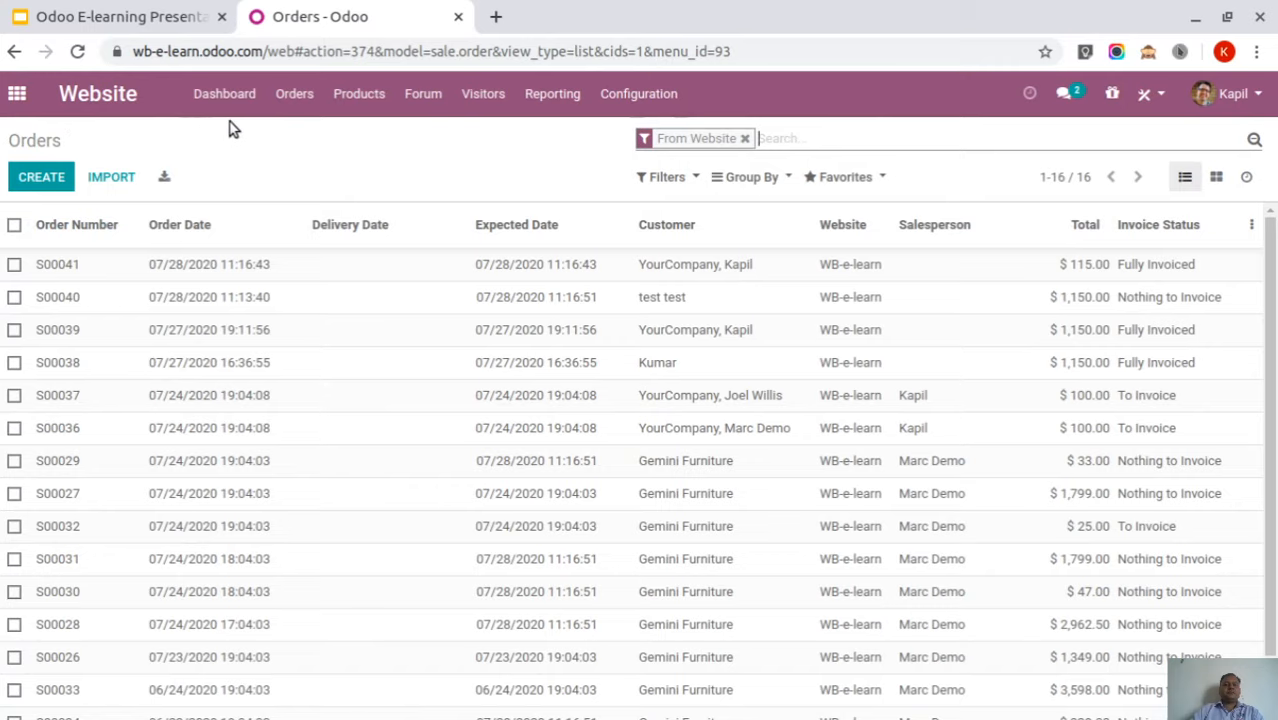
# Switch to the eLearning app, view the Basics of Gardening course page on the website and review its sharing options
pyautogui.click(17, 93)
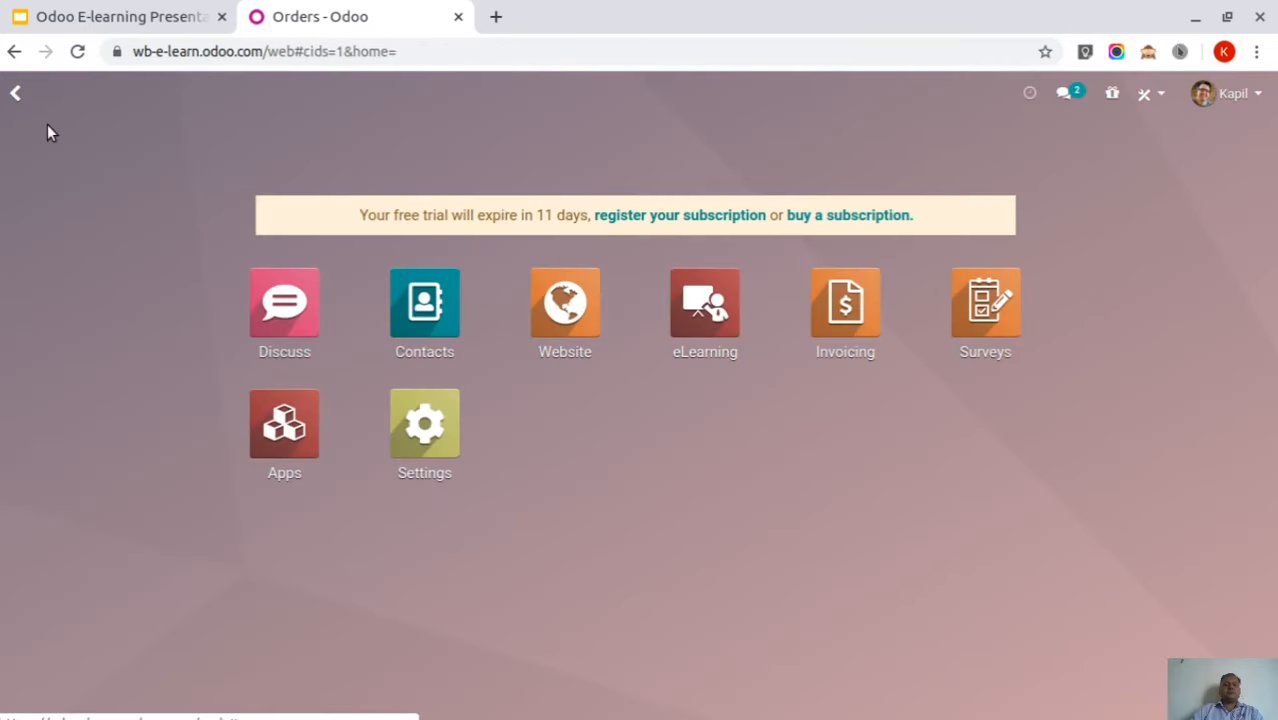
pyautogui.click(695, 314)
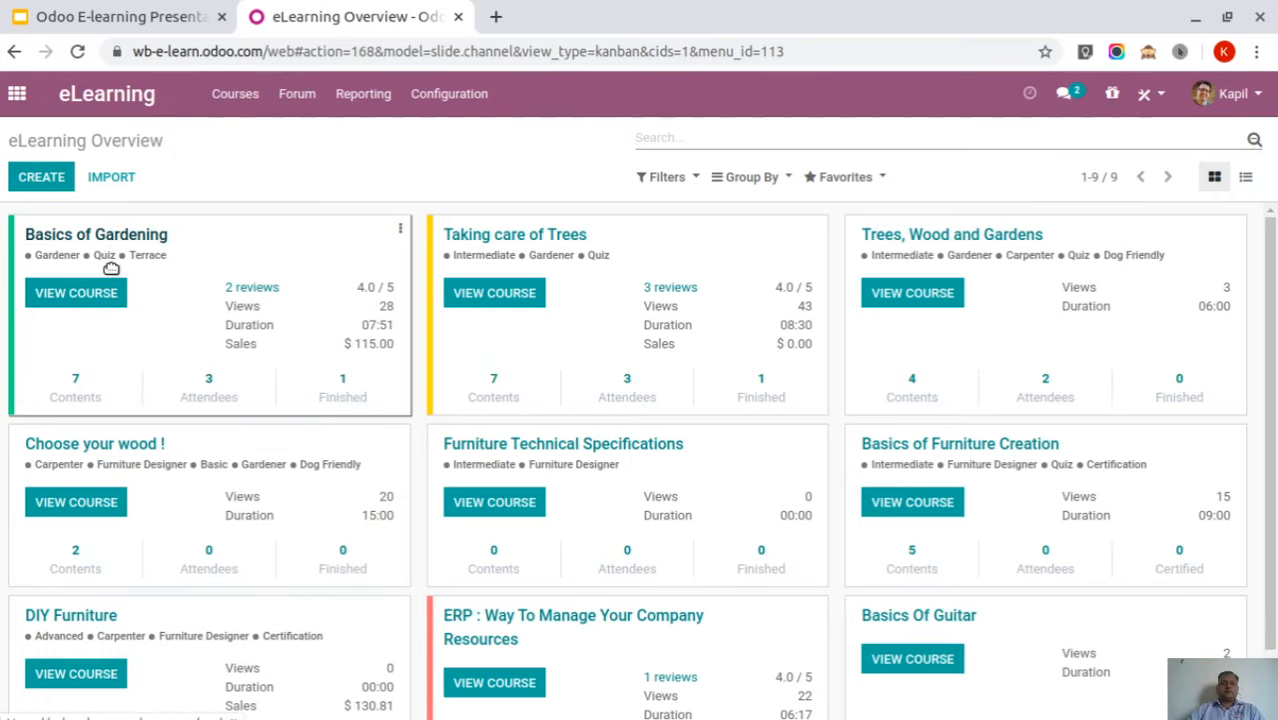
pyautogui.click(80, 300)
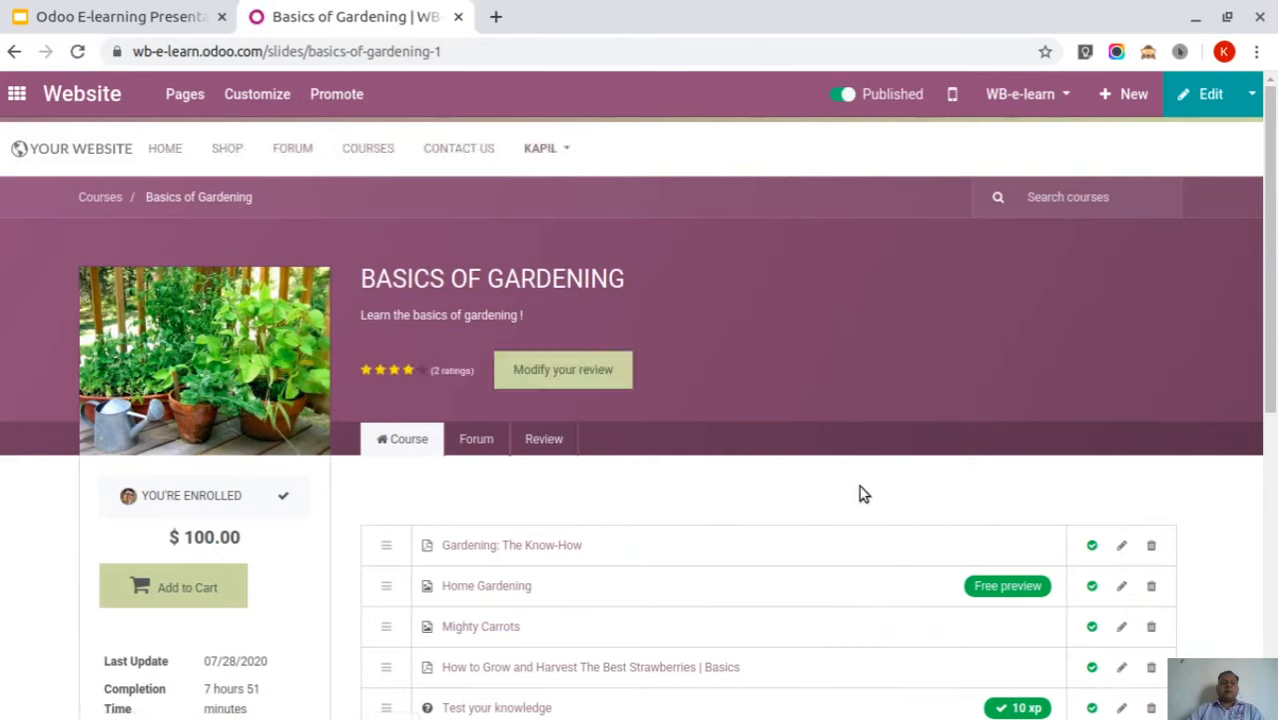
pyautogui.scroll(-4, 886, 447)
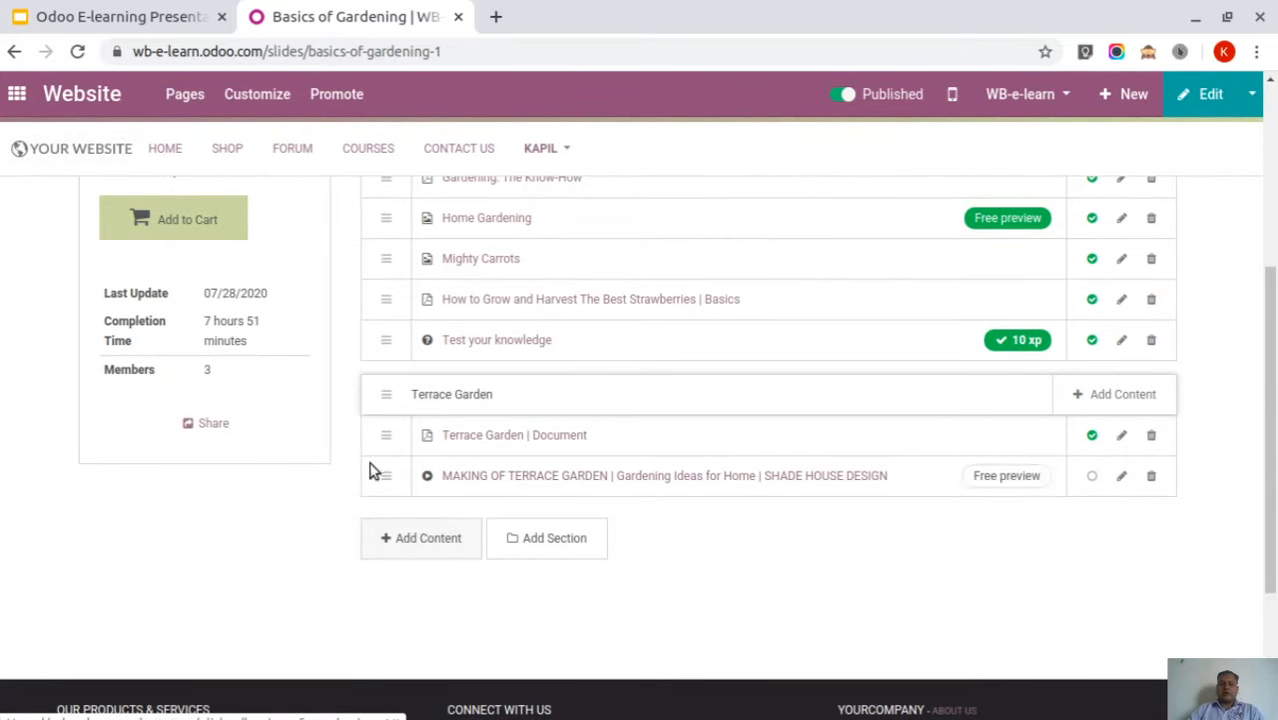
pyautogui.click(206, 424)
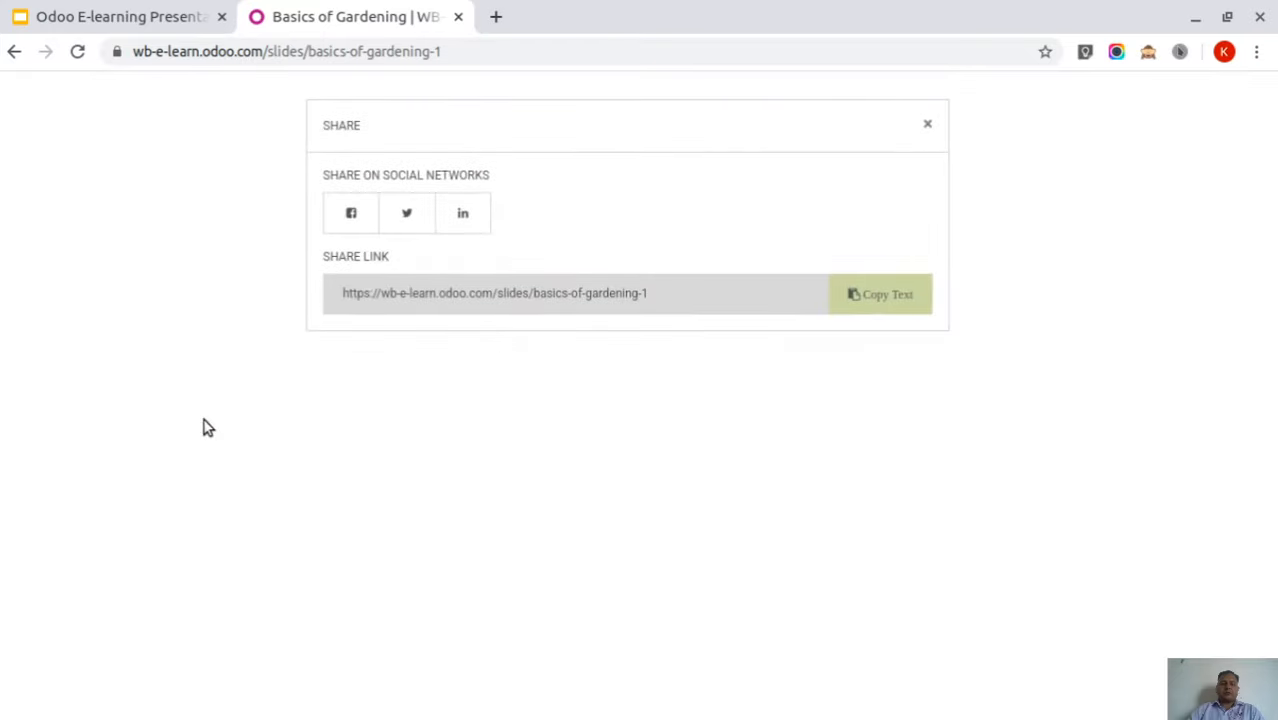
pyautogui.click(927, 127)
pyautogui.scroll(4, 964, 214)
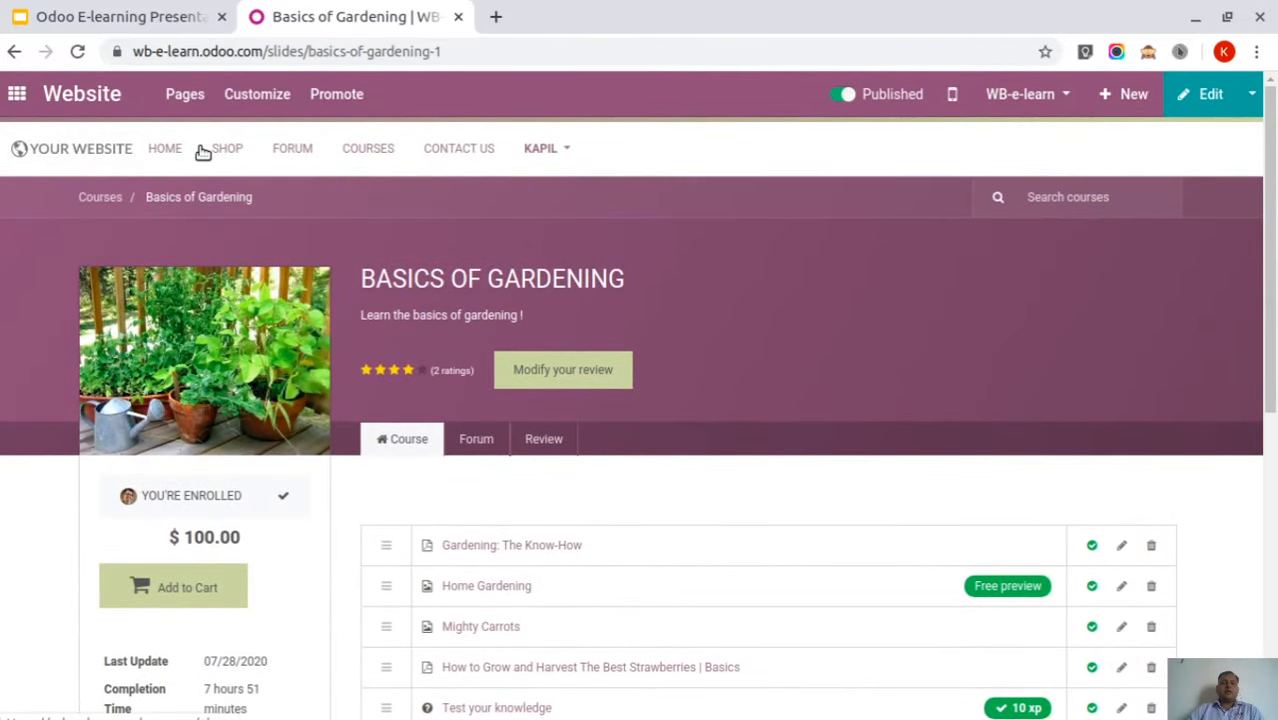
# Browse the website's forum page, including the Help forum and the course discussions
pyautogui.click(295, 153)
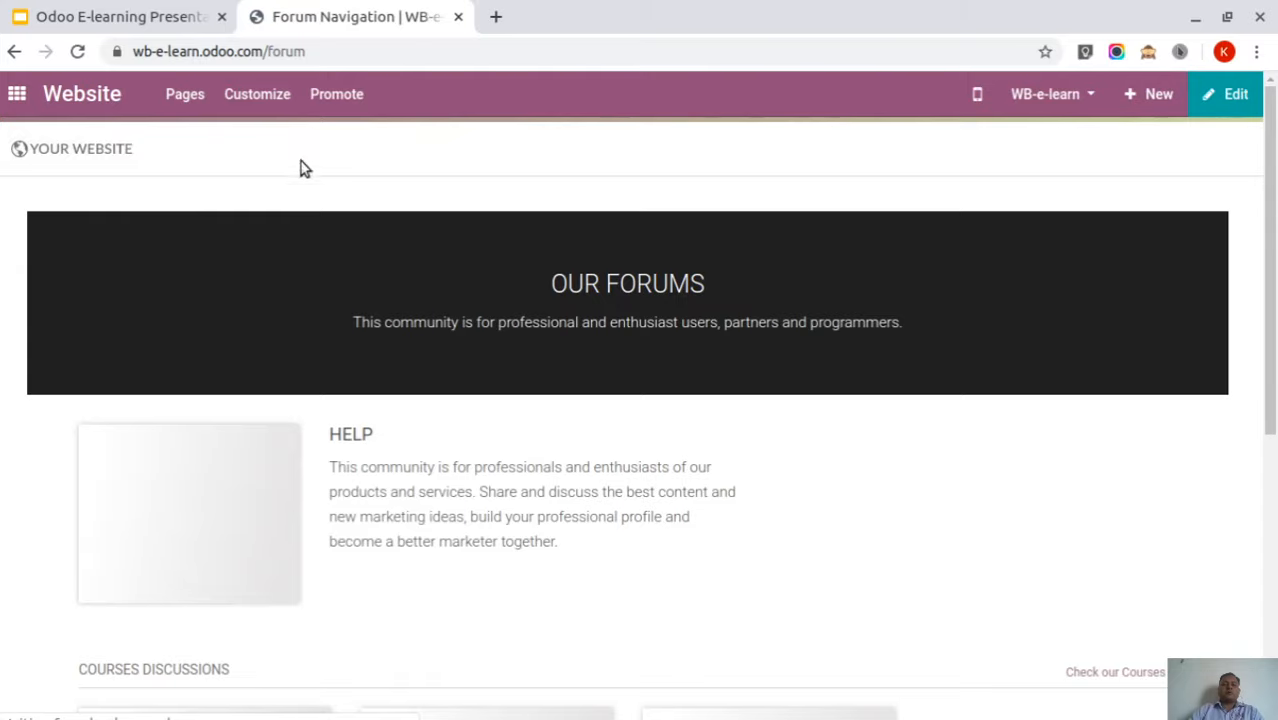
pyautogui.scroll(-3, 600, 400)
pyautogui.scroll(-3, 618, 416)
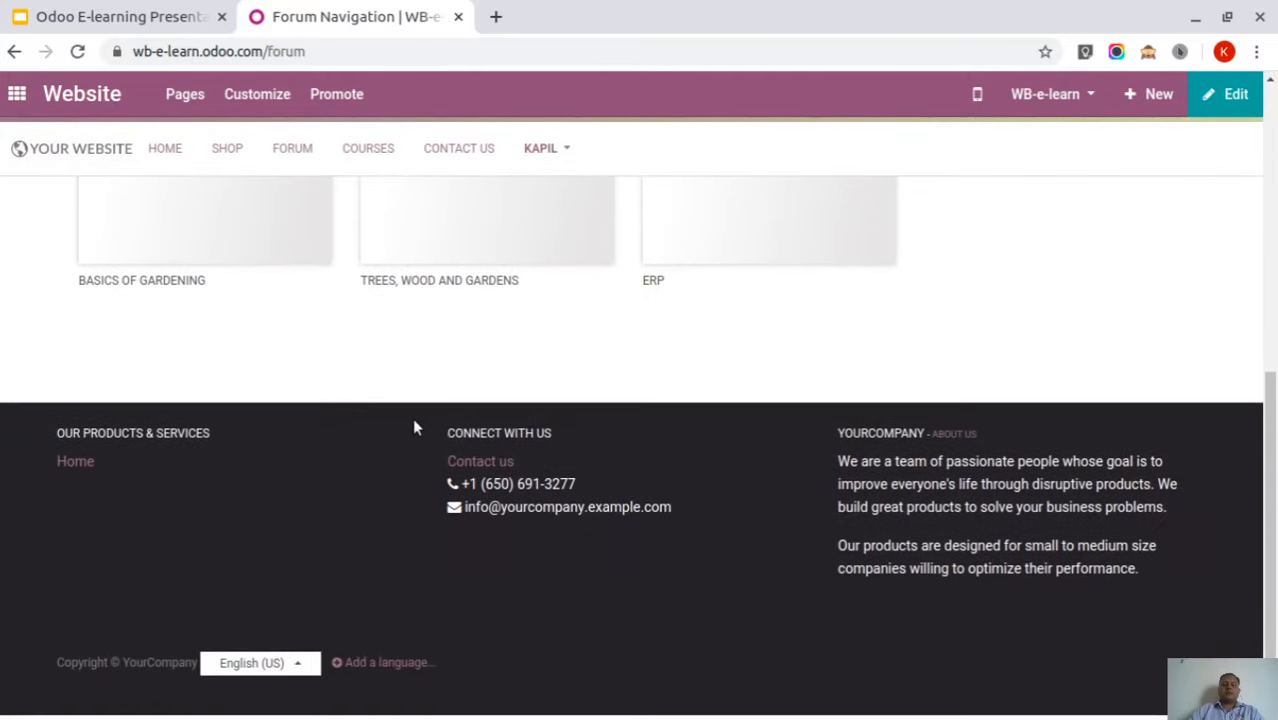
pyautogui.scroll(5, 414, 425)
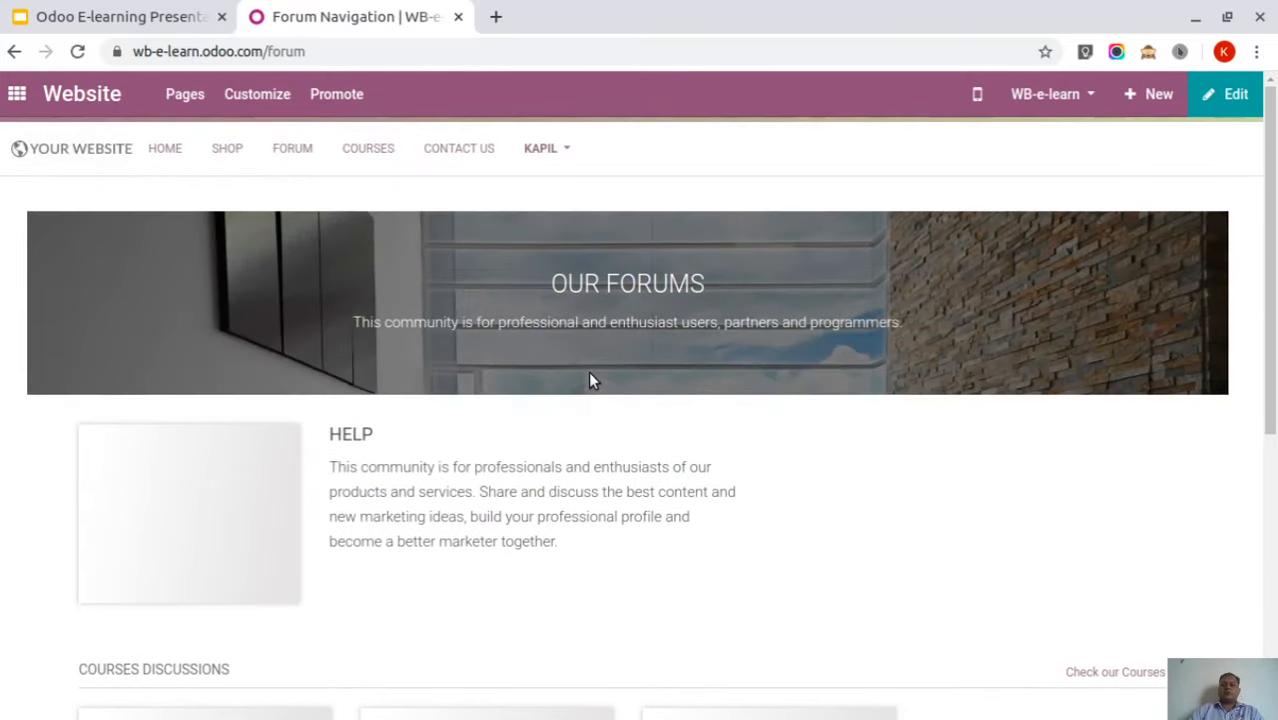
# Browse the website's courses homepage, examining the course sections, rank, achievements and leaderboard
pyautogui.click(368, 152)
pyautogui.scroll(-3, 451, 363)
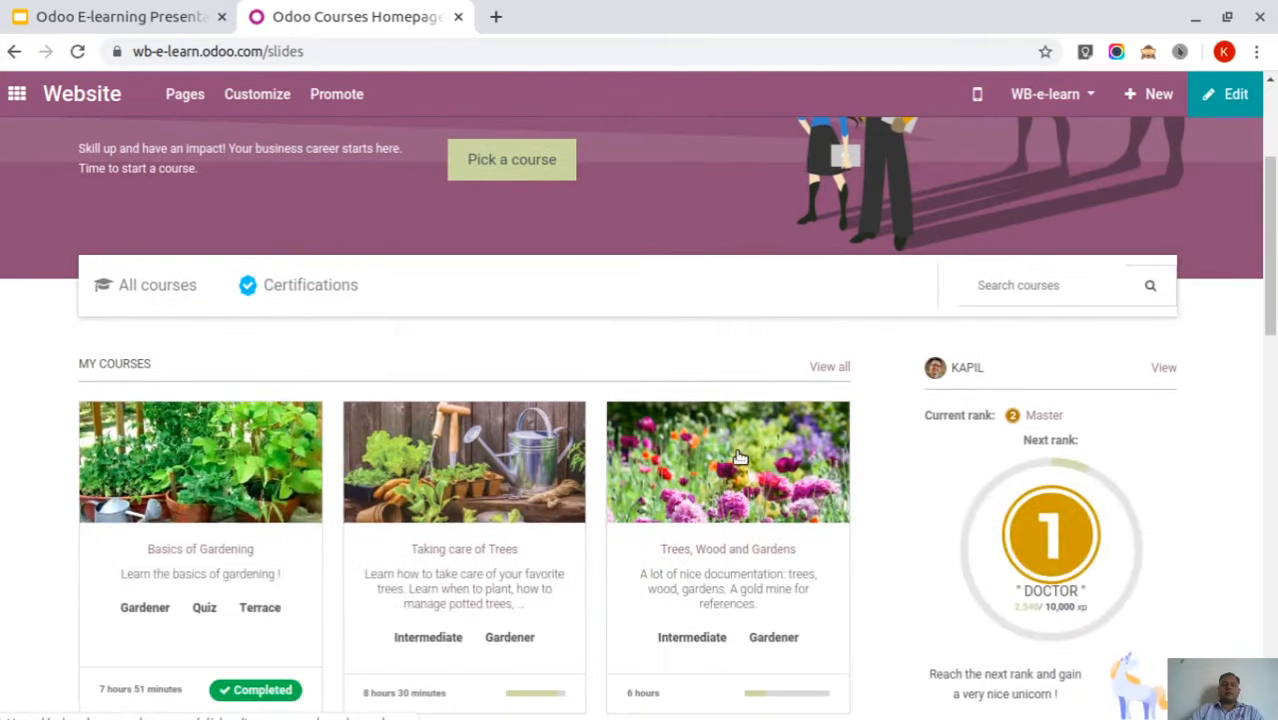
pyautogui.scroll(-2, 690, 390)
pyautogui.scroll(-3, 690, 390)
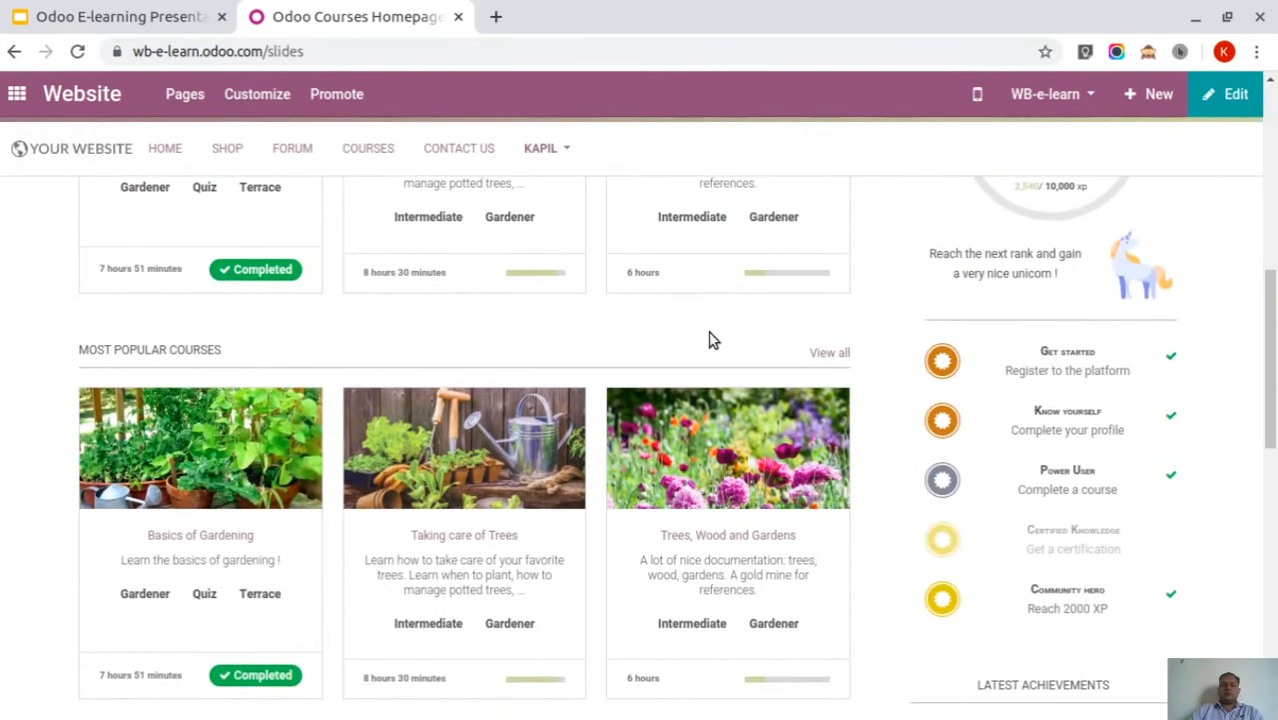
pyautogui.scroll(-5, 710, 340)
pyautogui.scroll(2, 920, 422)
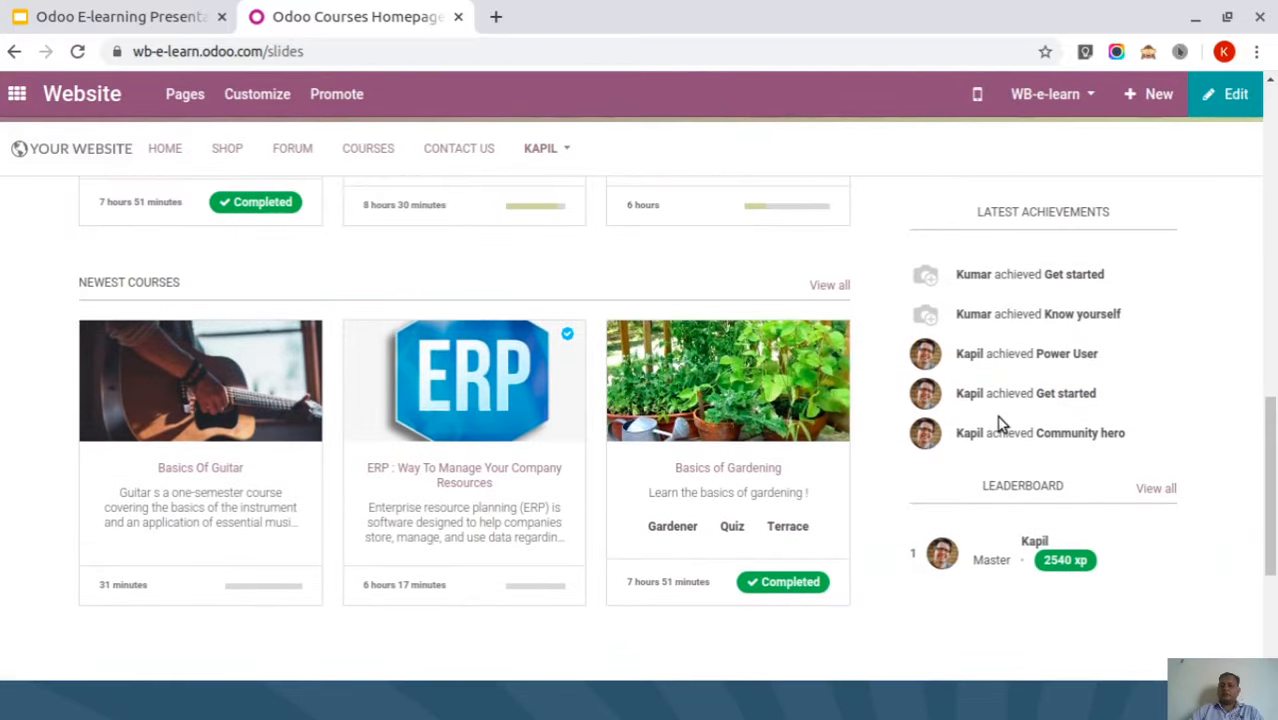
pyautogui.scroll(-5, 941, 430)
pyautogui.scroll(15, 487, 473)
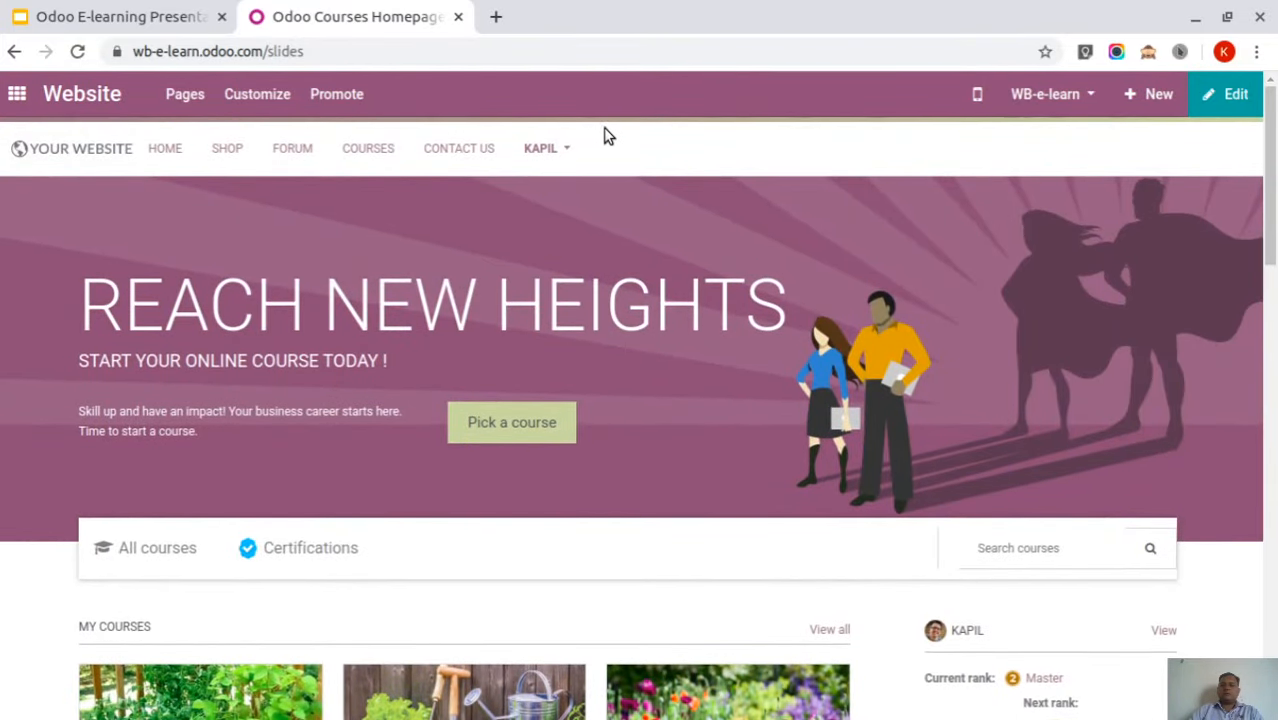
# Return to the eLearning app's overview and look through the course cards
pyautogui.click(9, 95)
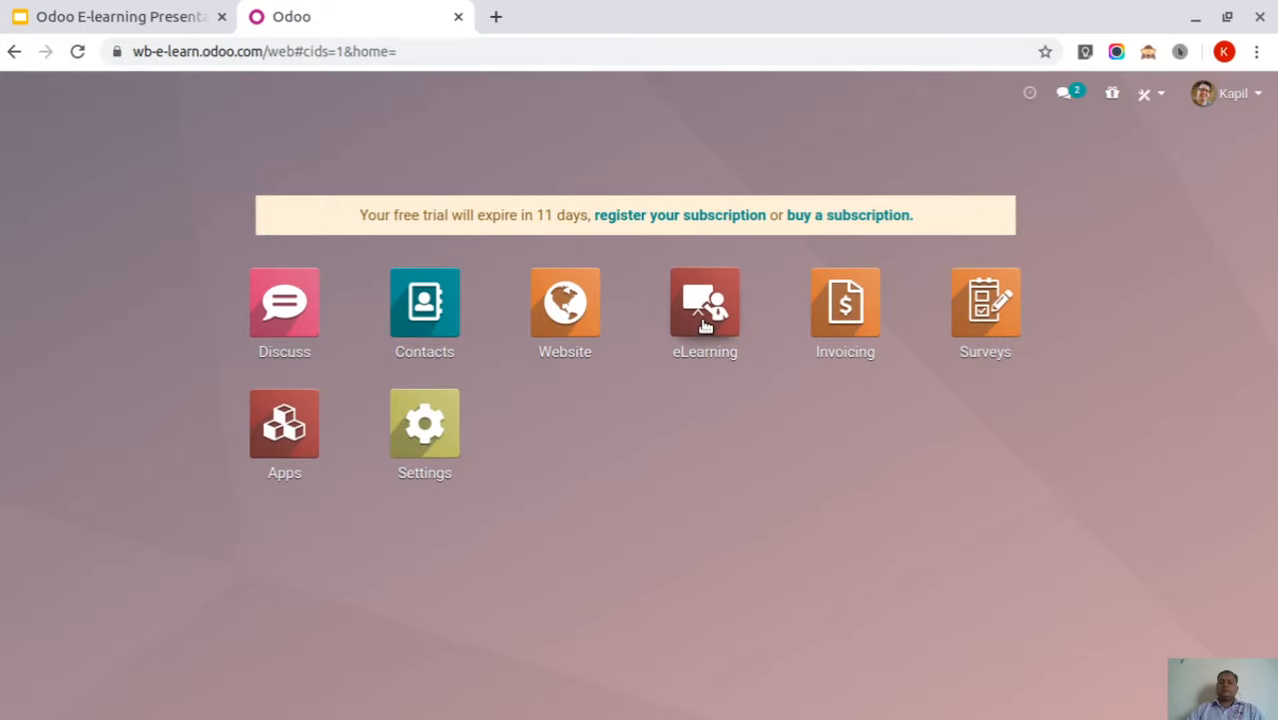
pyautogui.click(705, 326)
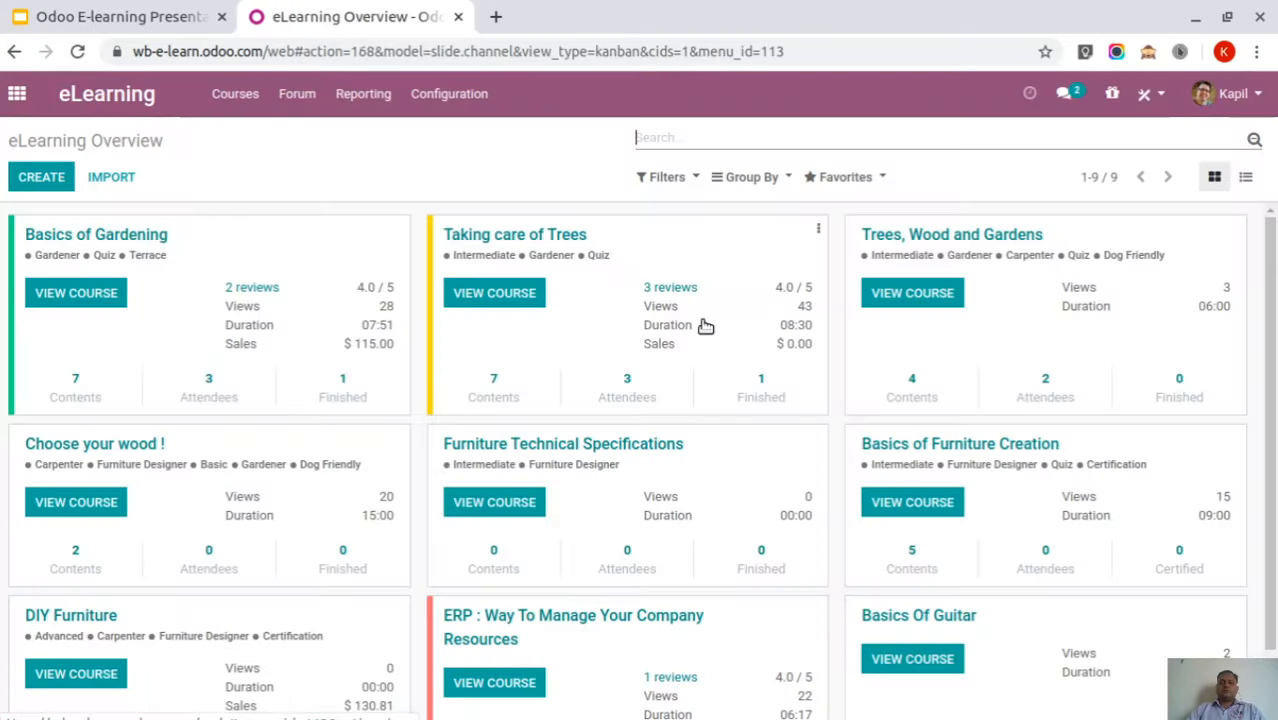
pyautogui.scroll(-1, 633, 260)
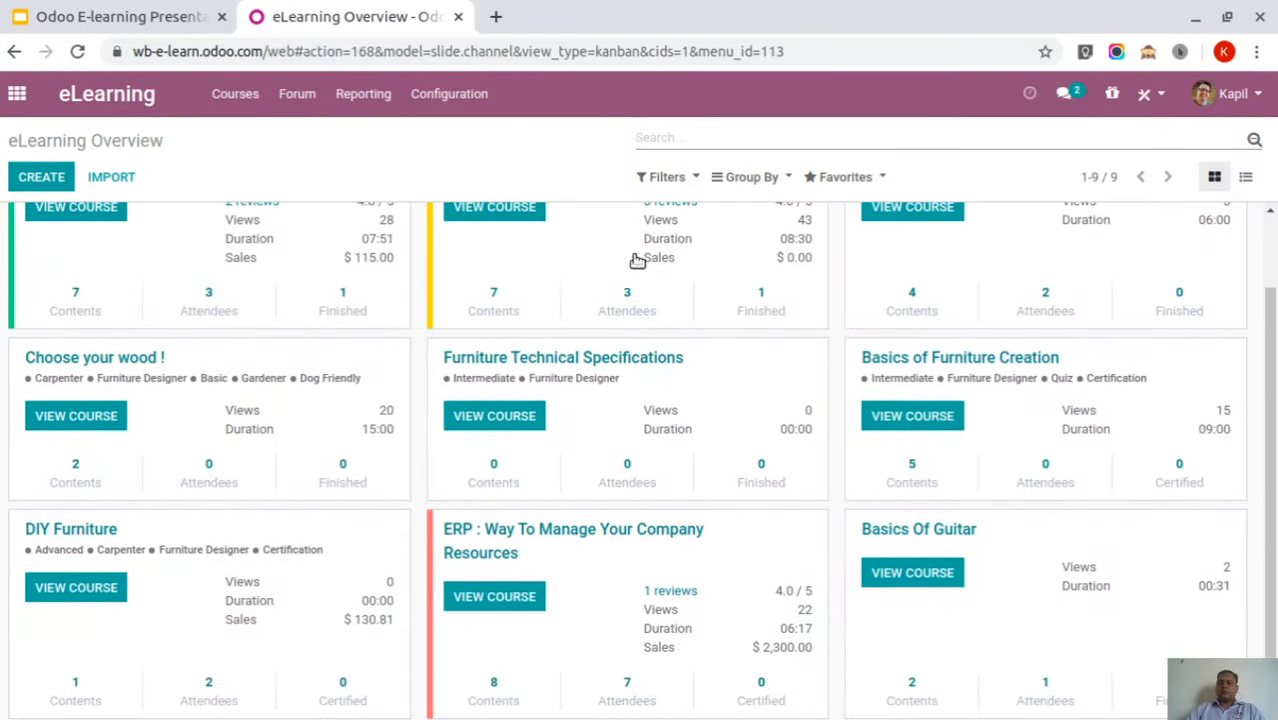
pyautogui.scroll(1, 534, 419)
pyautogui.scroll(-1, 532, 470)
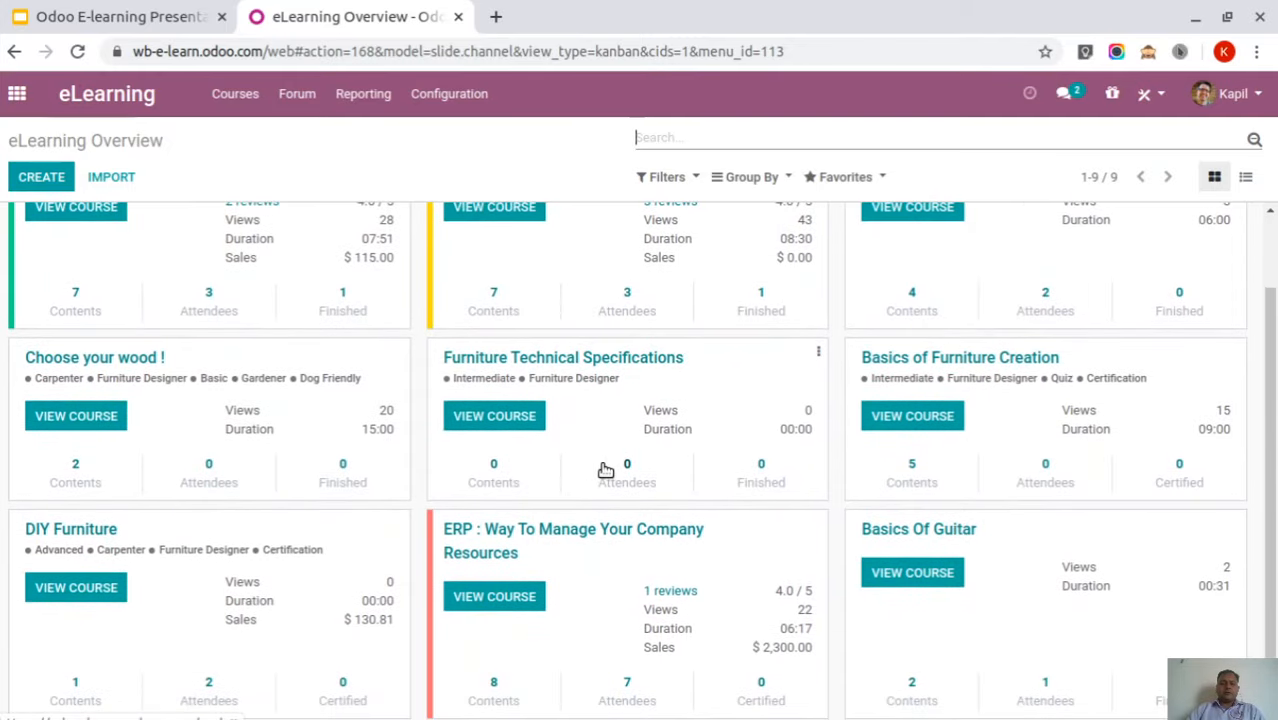
pyautogui.scroll(1, 603, 465)
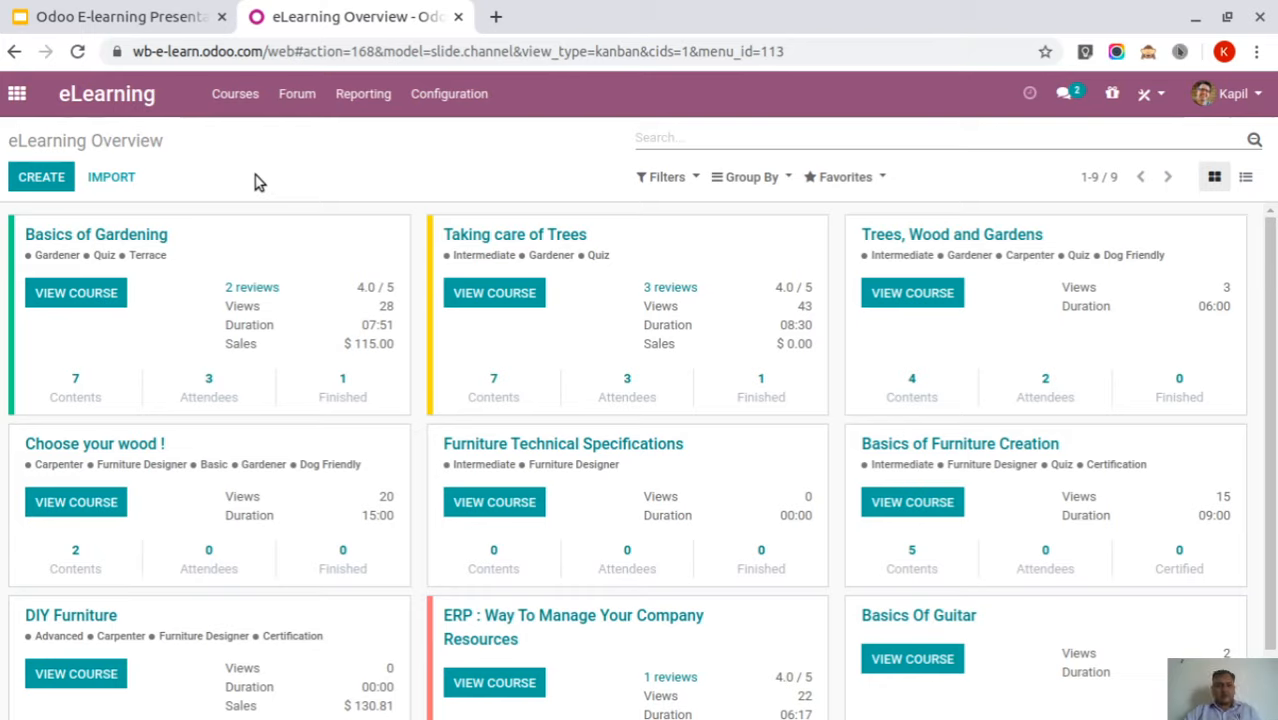
# Try to open the eLearning forums list, and check the internet connection on fast.com in a separate tab
pyautogui.click(288, 96)
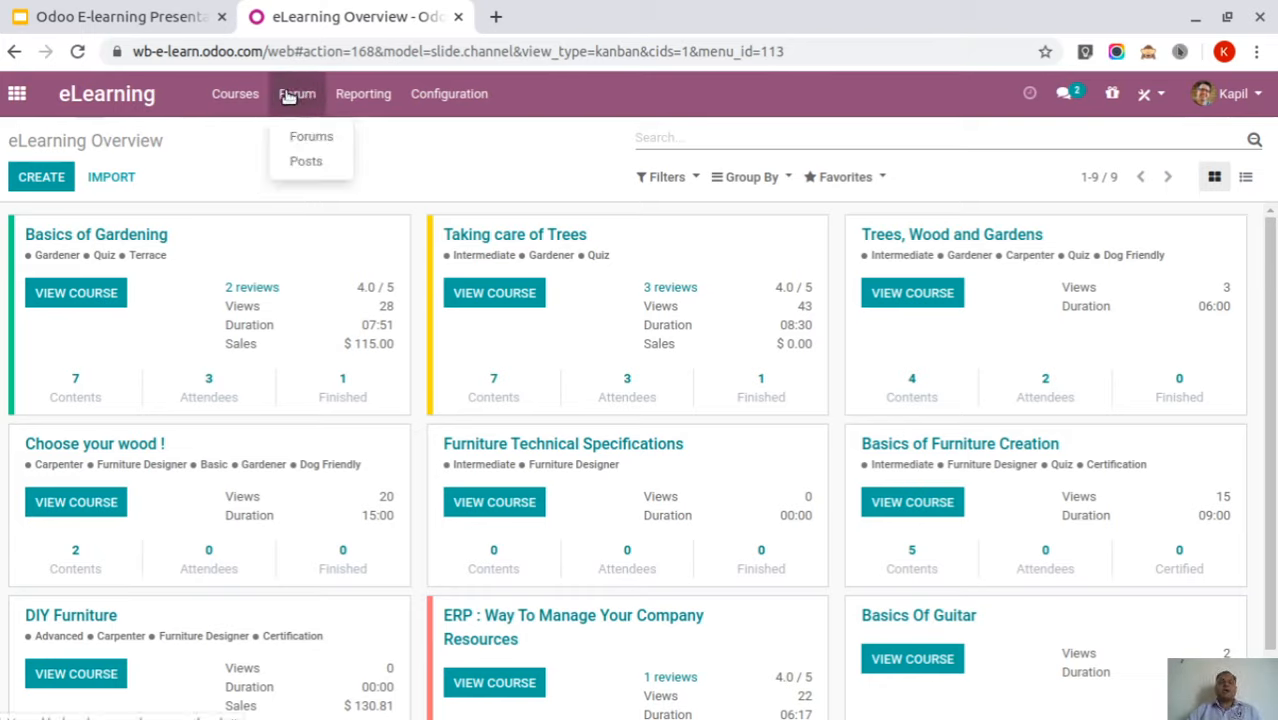
pyautogui.click(305, 137)
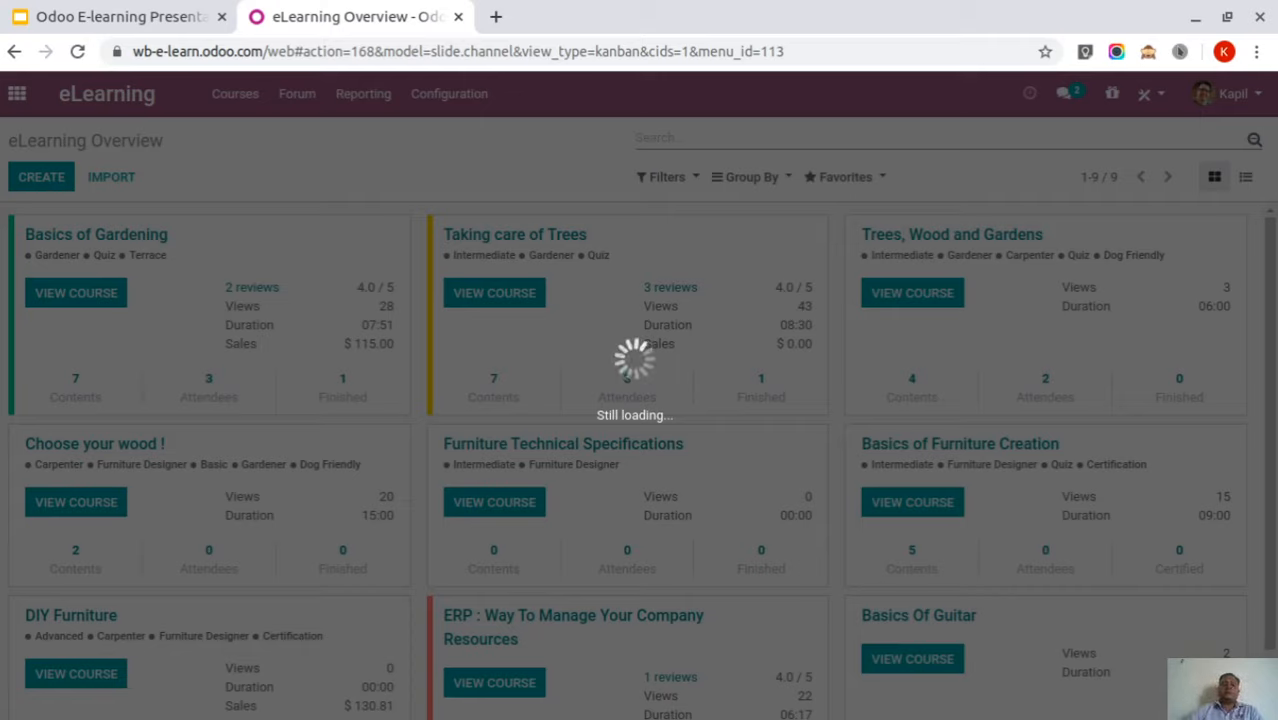
pyautogui.click(496, 17)
pyautogui.write('fas')
pyautogui.press('Return')
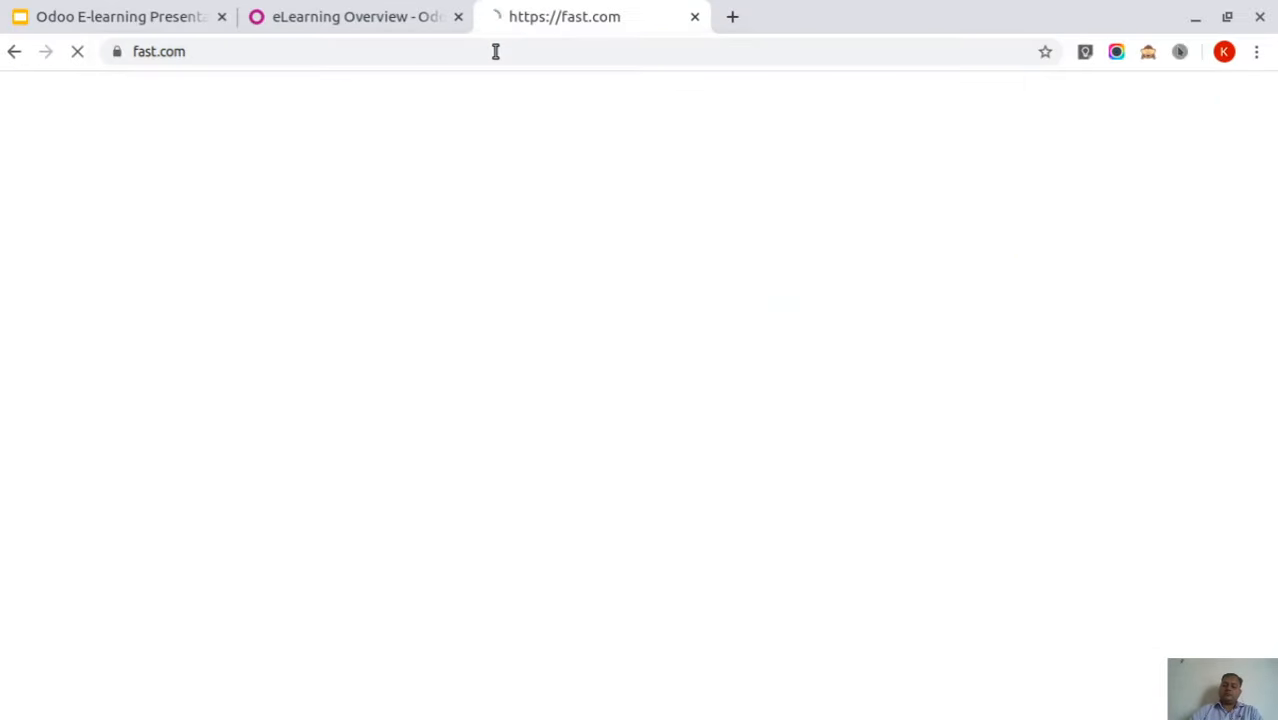
pyautogui.click(351, 16)
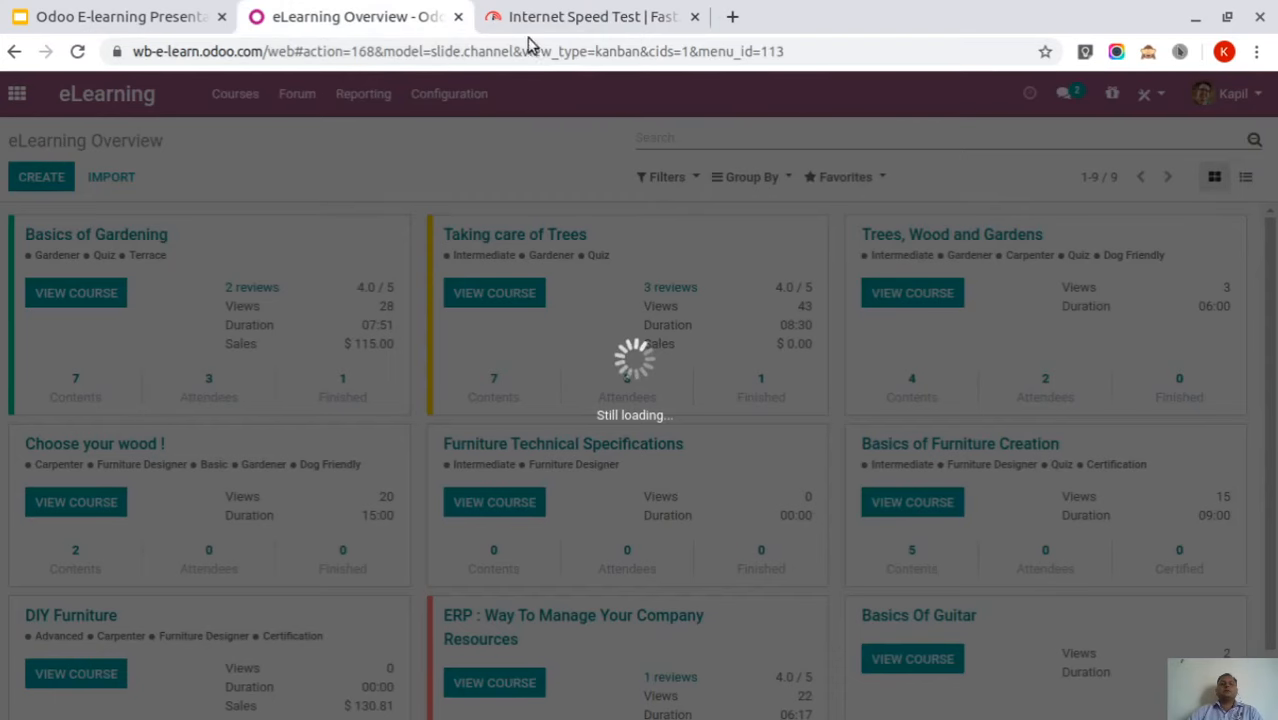
pyautogui.click(695, 17)
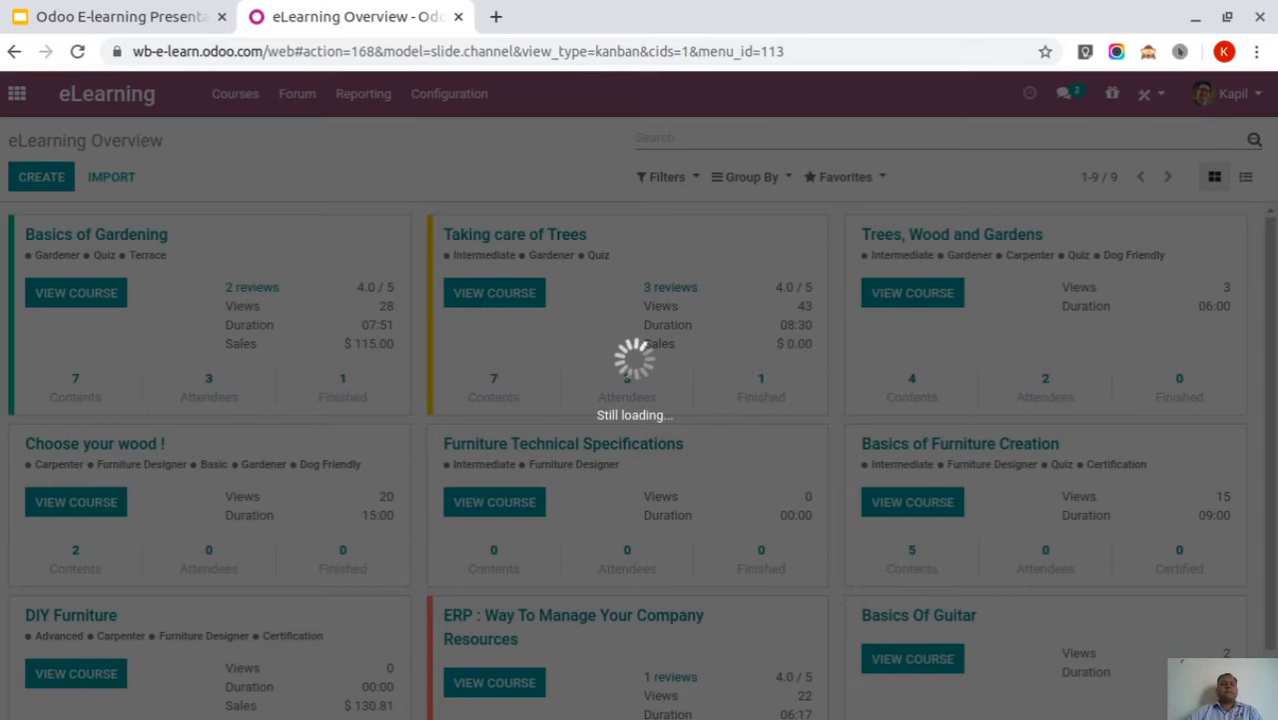
# Reload the eLearning page and open the list of forums
pyautogui.click(78, 53)
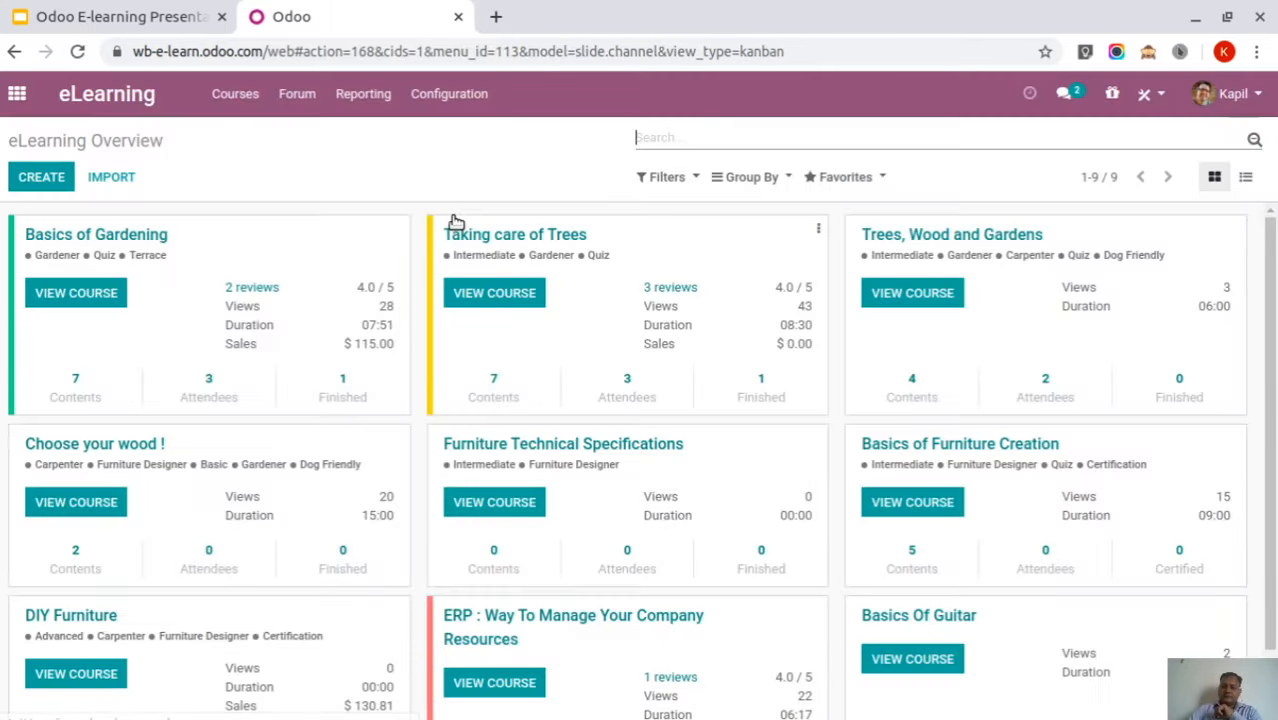
pyautogui.click(304, 107)
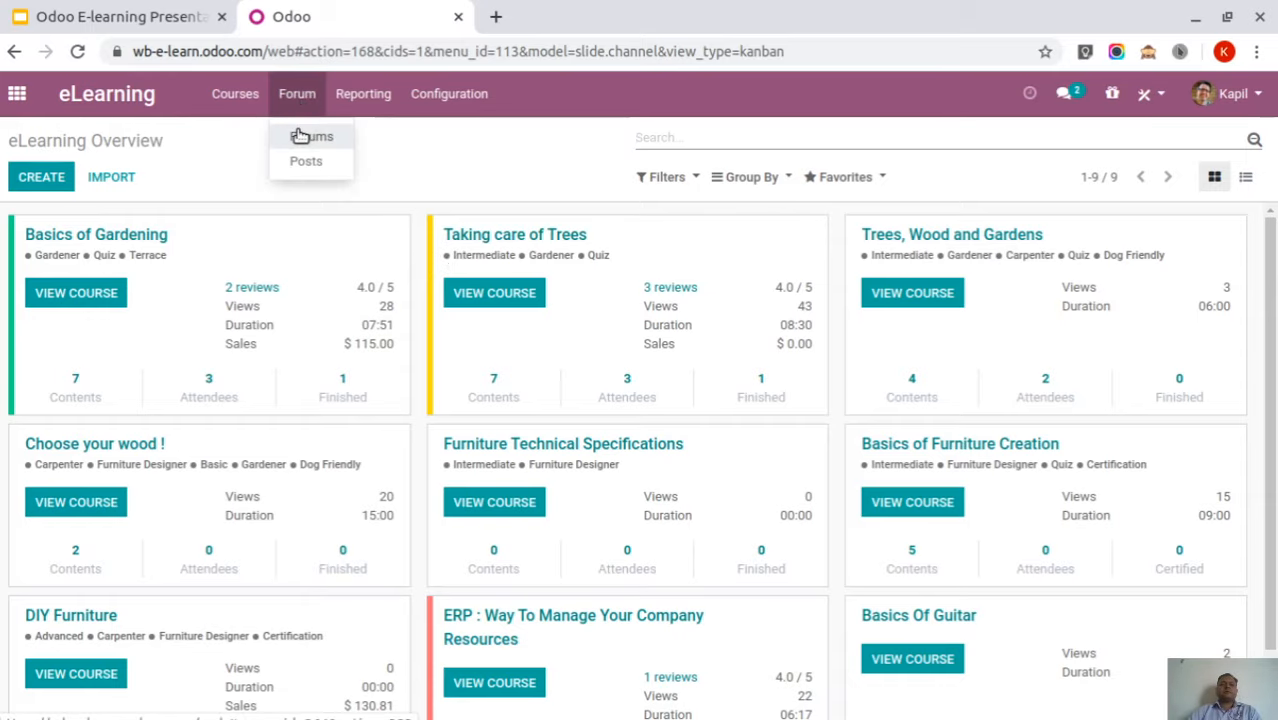
pyautogui.click(310, 135)
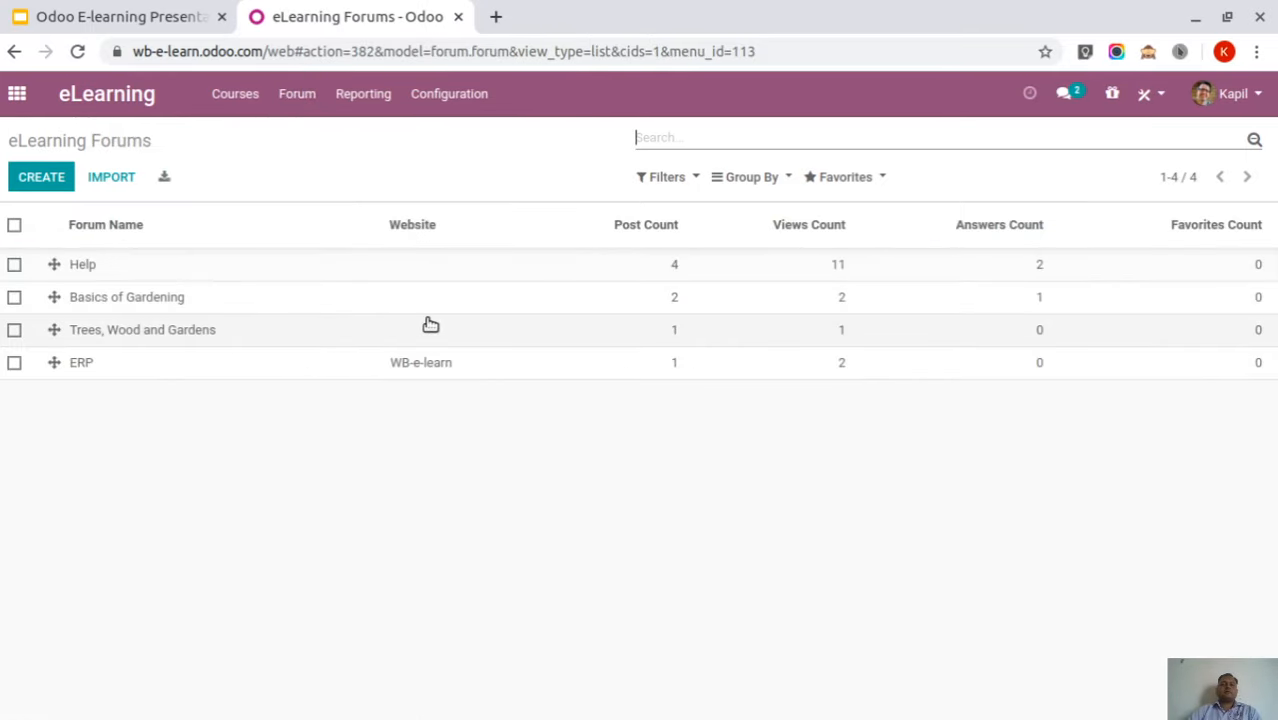
# Open the Basics of Gardening forum, review its Karma Gains and Karma Related Rights, and return to the forums list
pyautogui.click(120, 307)
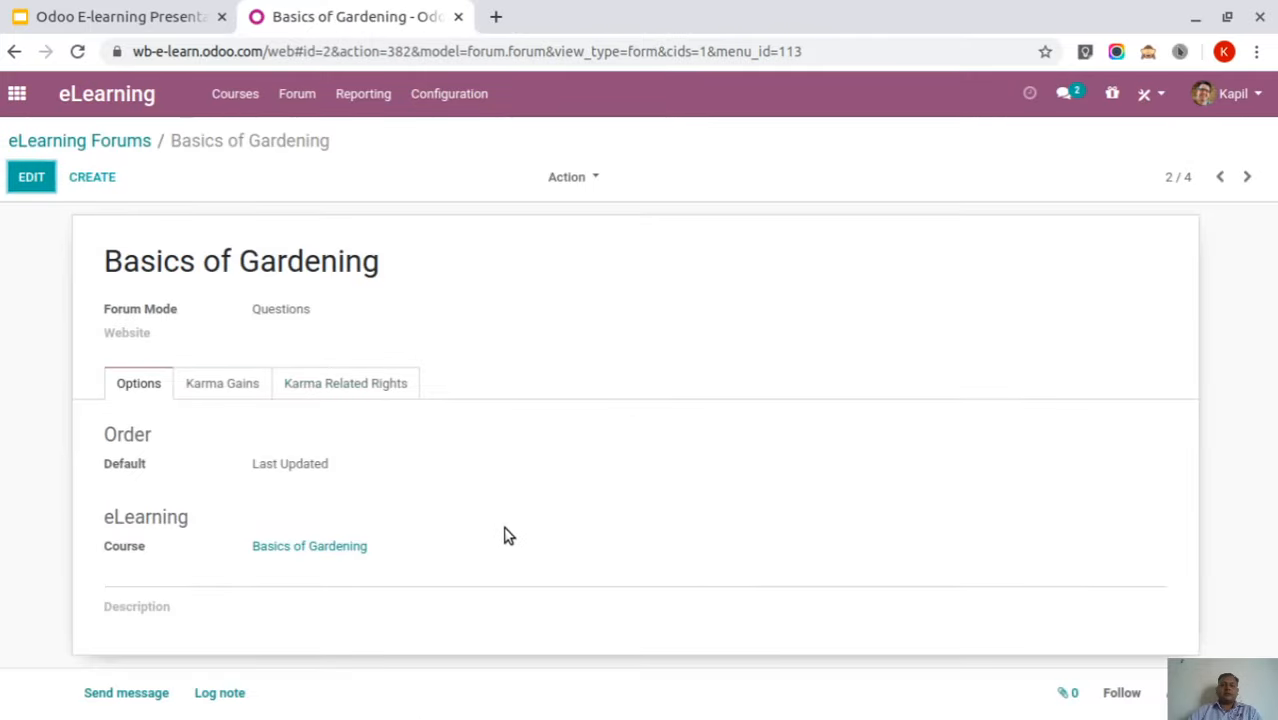
pyautogui.click(218, 383)
pyautogui.click(358, 390)
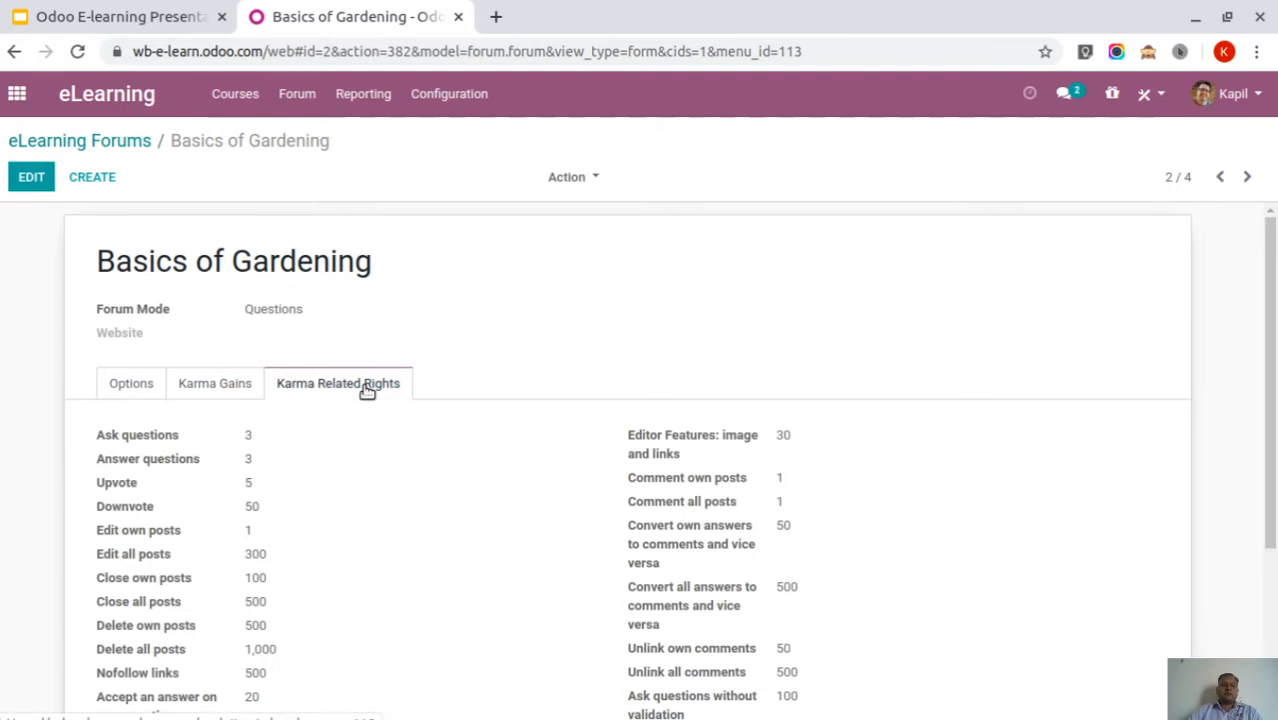
pyautogui.scroll(-3, 515, 408)
pyautogui.scroll(3, 502, 526)
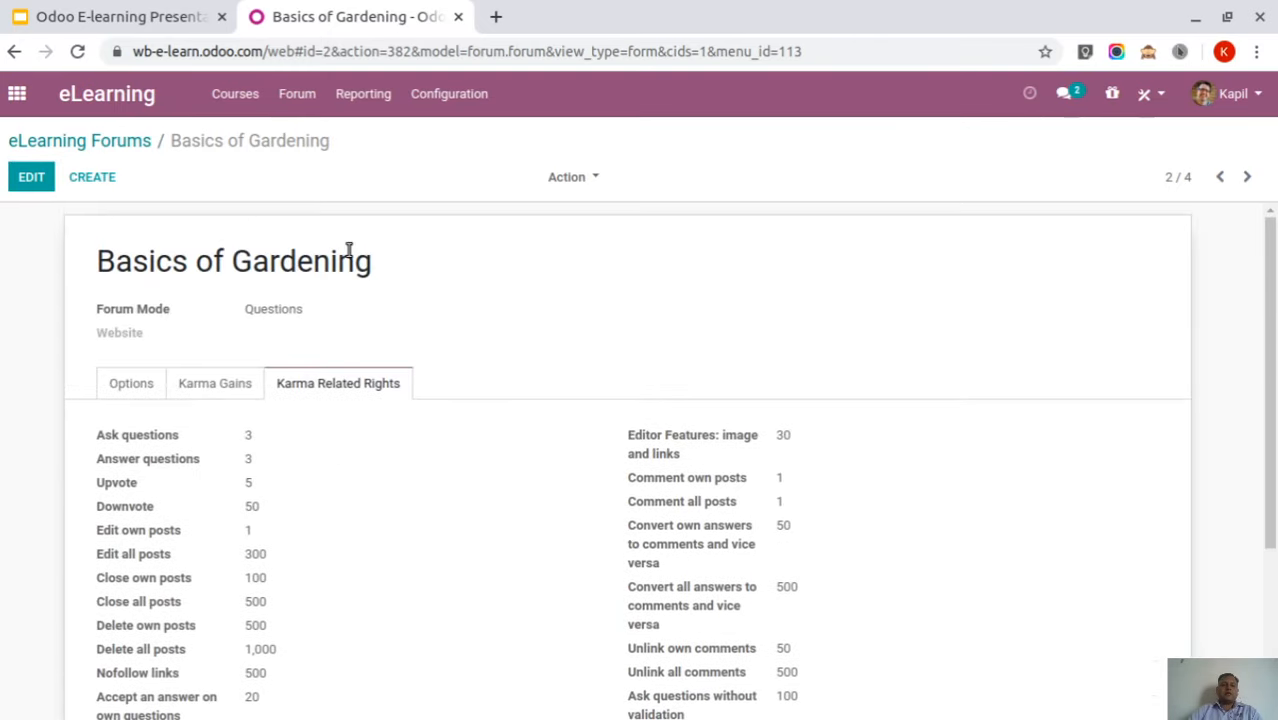
pyautogui.click(114, 140)
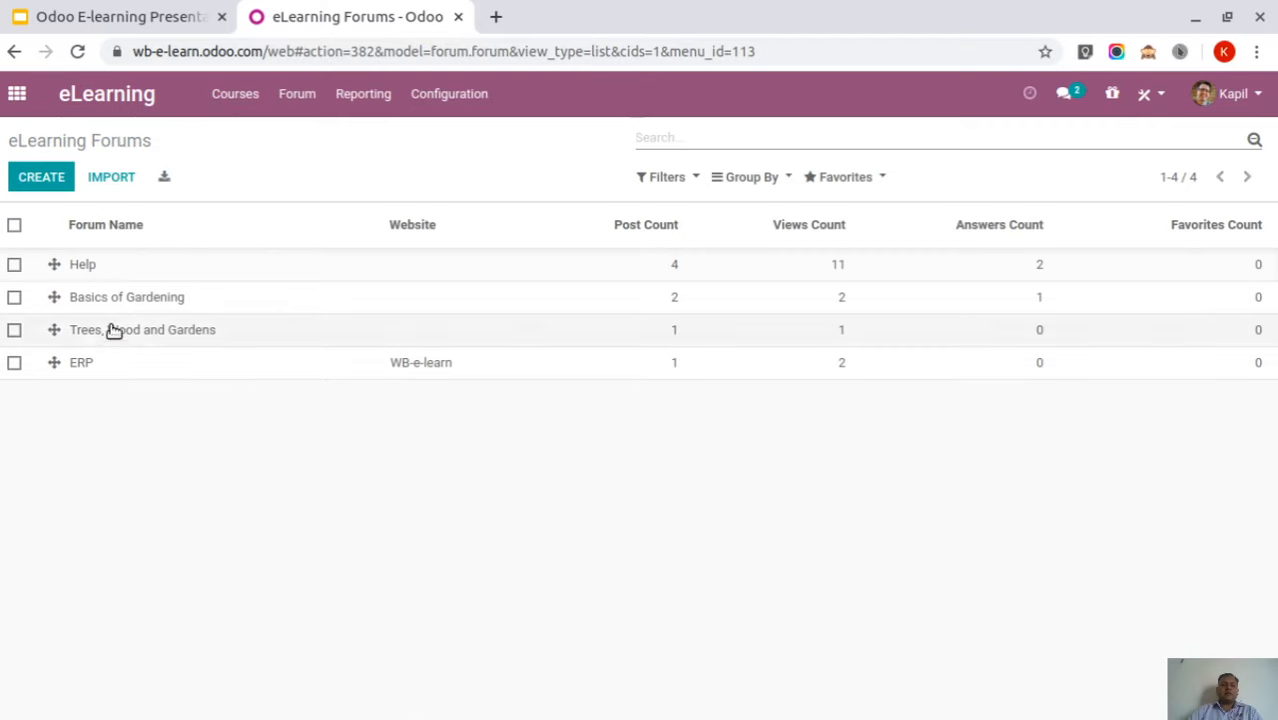
# View the options of the Help and ERP forums and return to the forums list
pyautogui.click(100, 266)
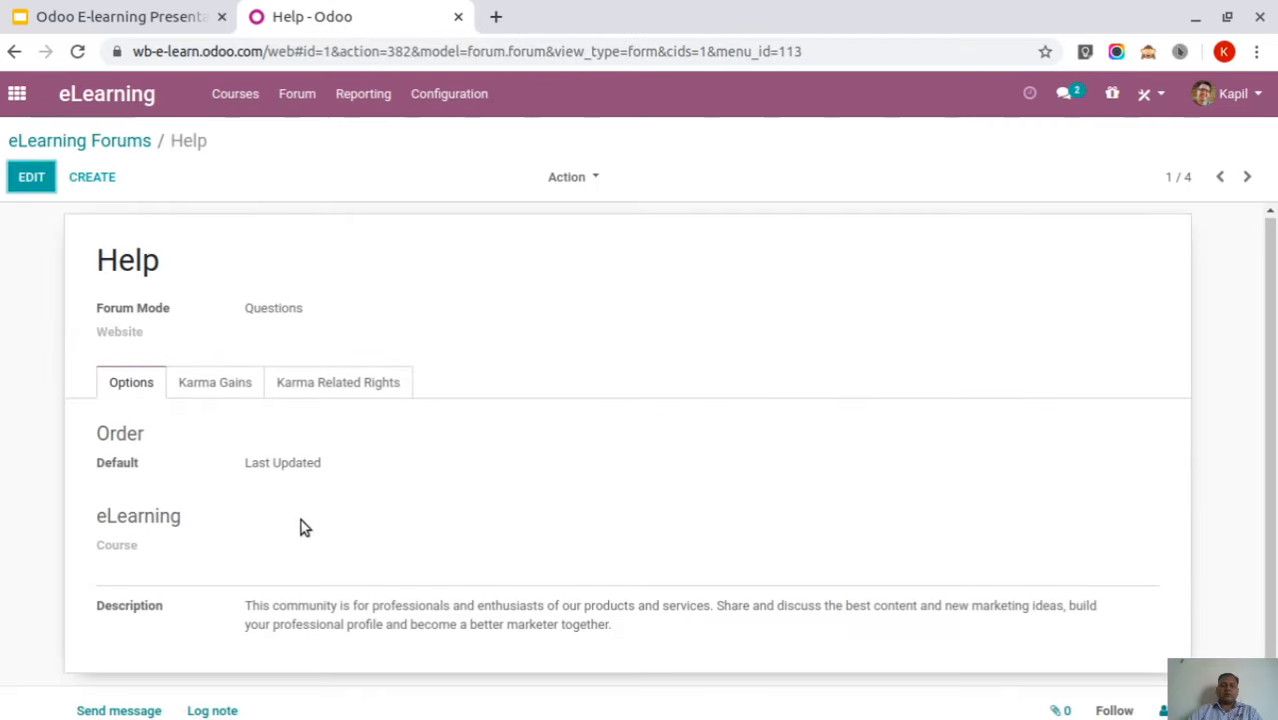
pyautogui.click(90, 141)
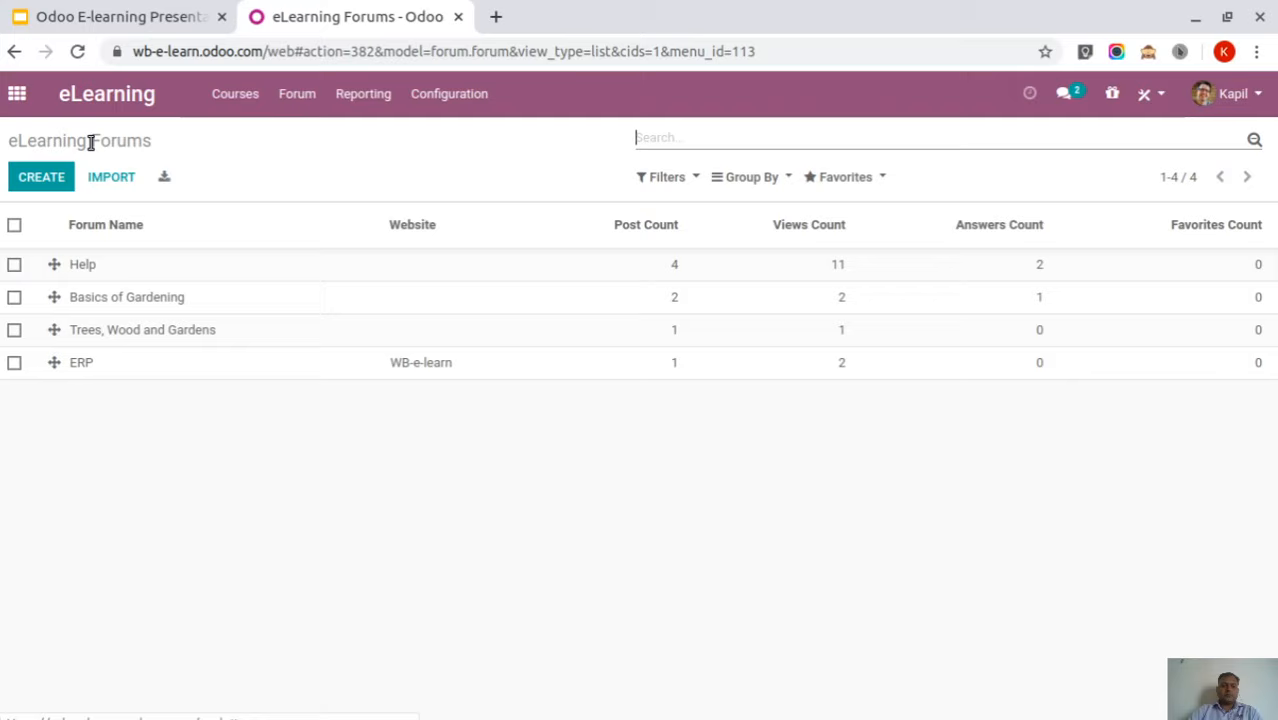
pyautogui.click(114, 364)
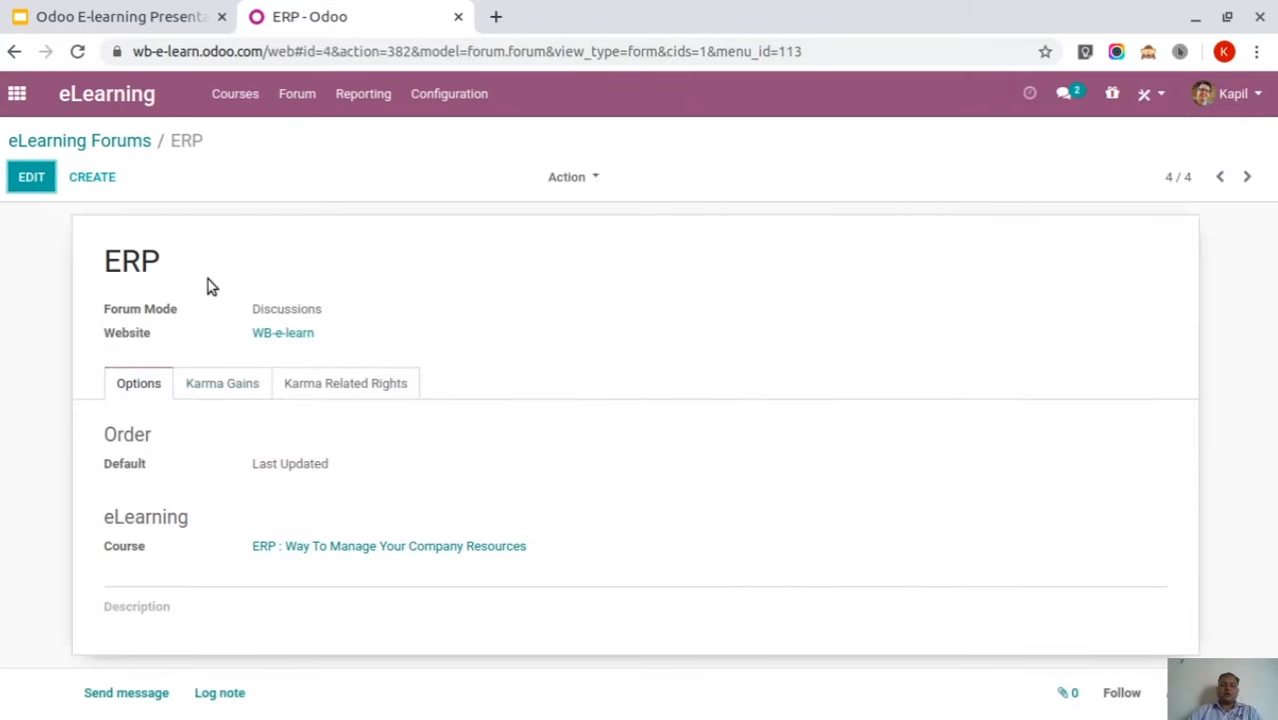
pyautogui.click(104, 140)
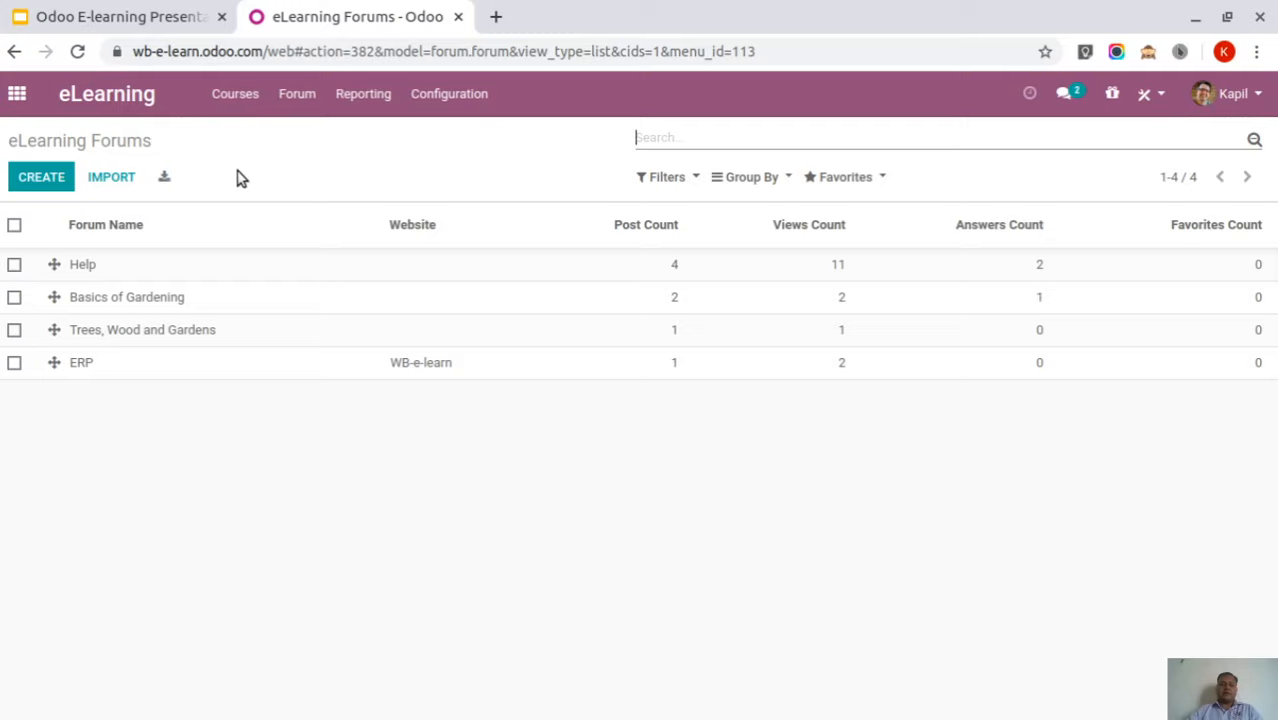
# Open the Courses report, display it as a bar graph, and compare the visits per course
pyautogui.click(365, 94)
pyautogui.click(365, 140)
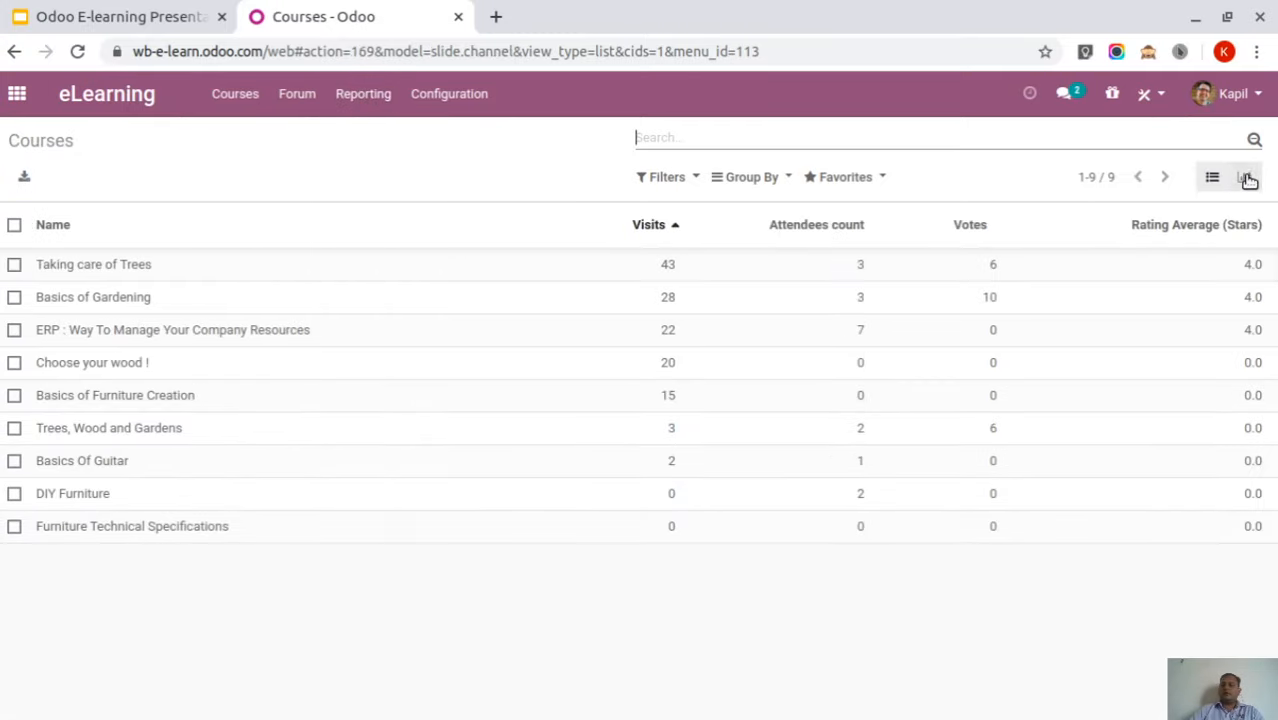
pyautogui.click(1245, 178)
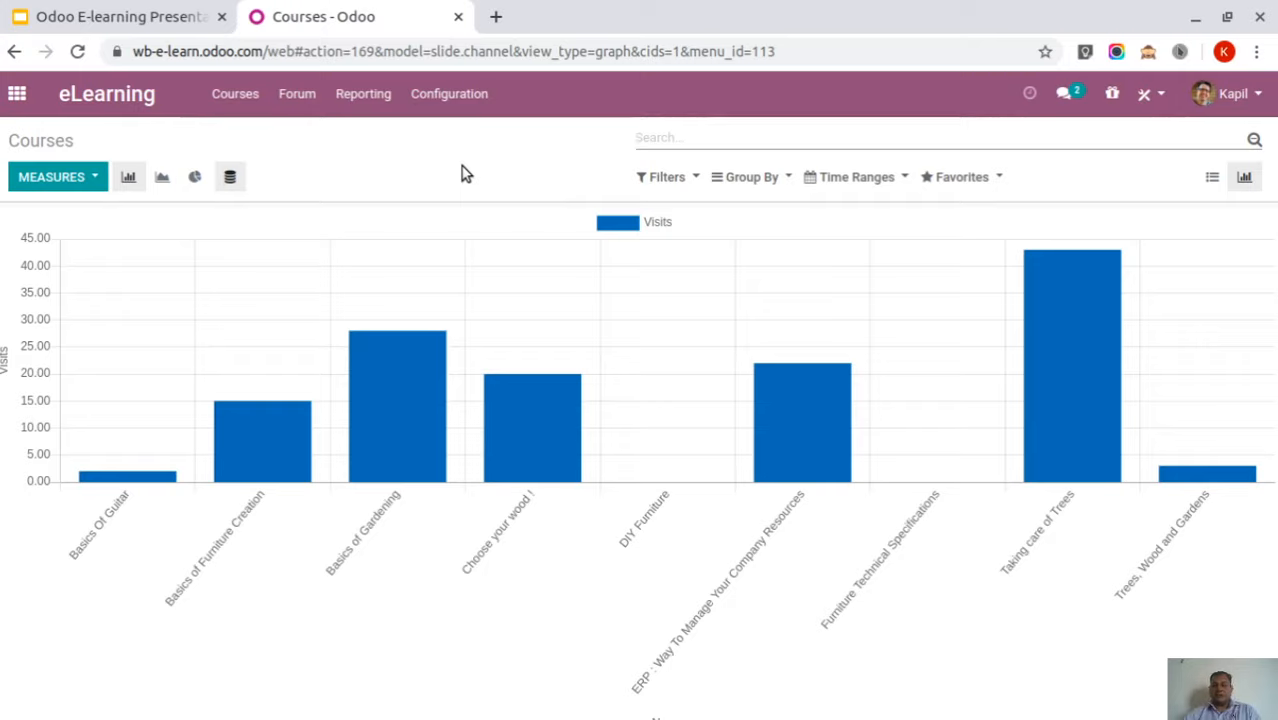
pyautogui.moveTo(1040, 357)
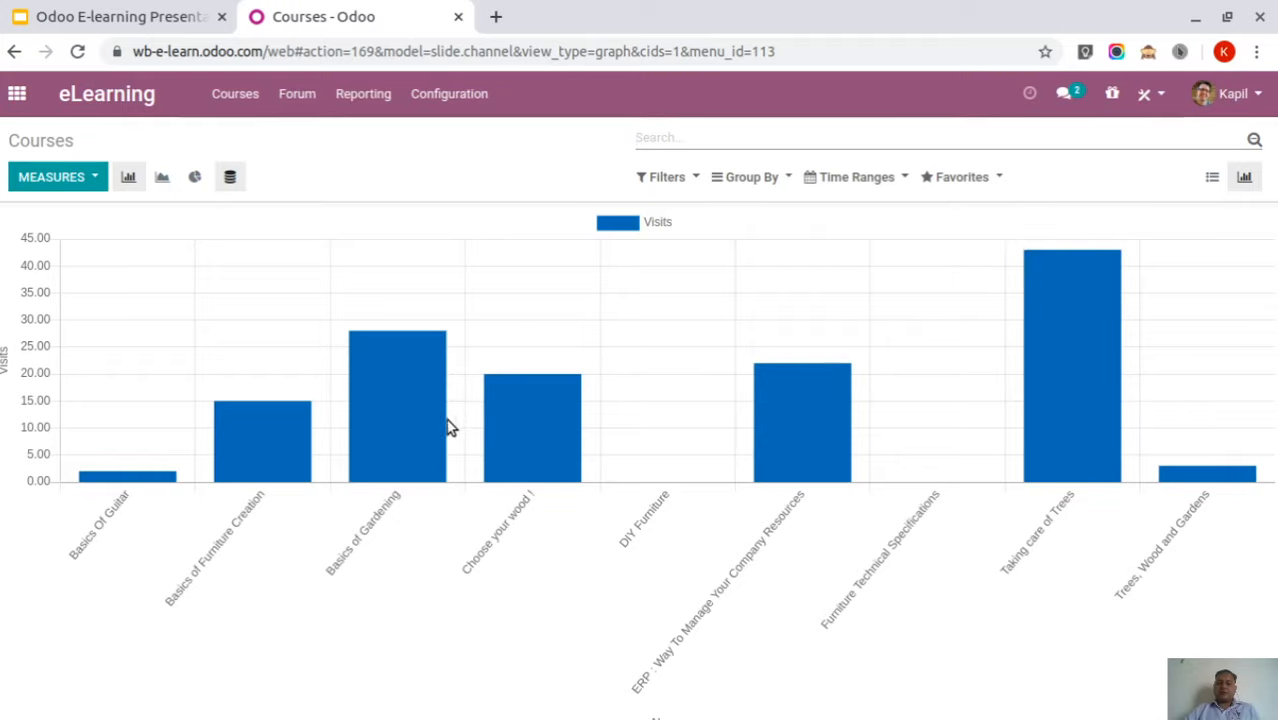
pyautogui.moveTo(397, 430)
# Open the Contents report and view its graph grouped by Course, and by Category instead
pyautogui.click(366, 98)
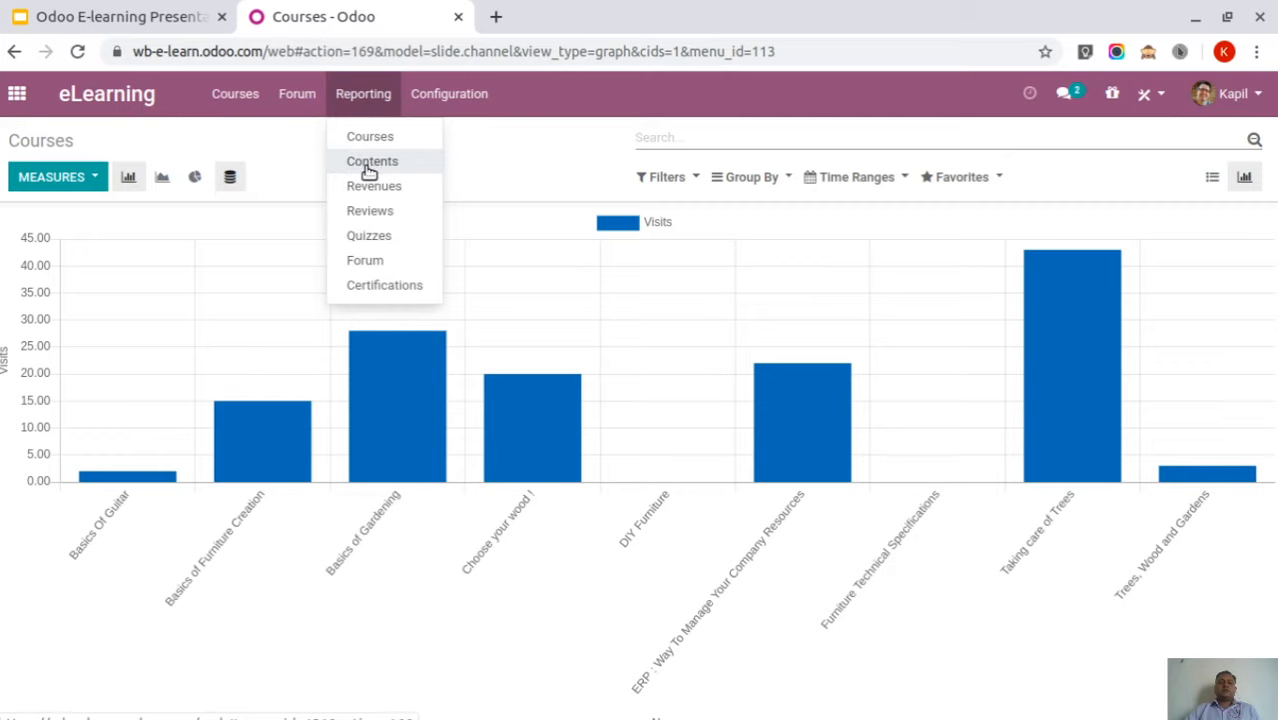
pyautogui.click(369, 165)
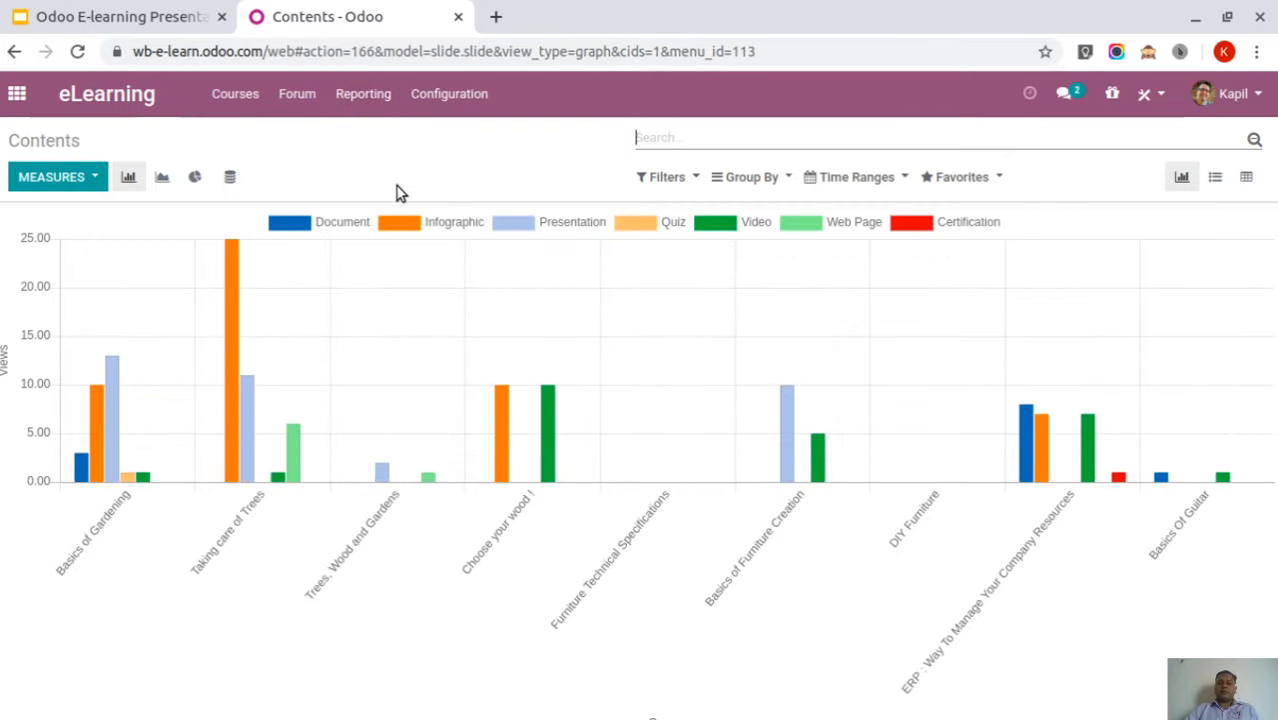
pyautogui.click(745, 178)
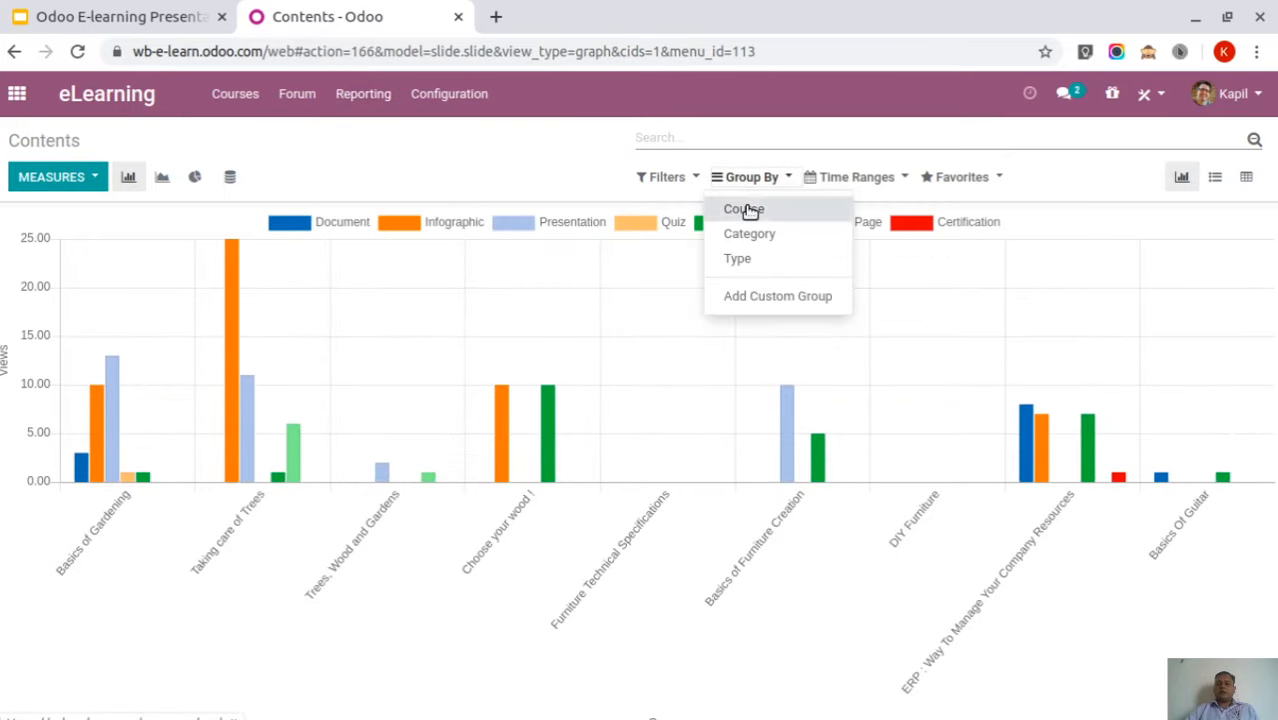
pyautogui.click(746, 210)
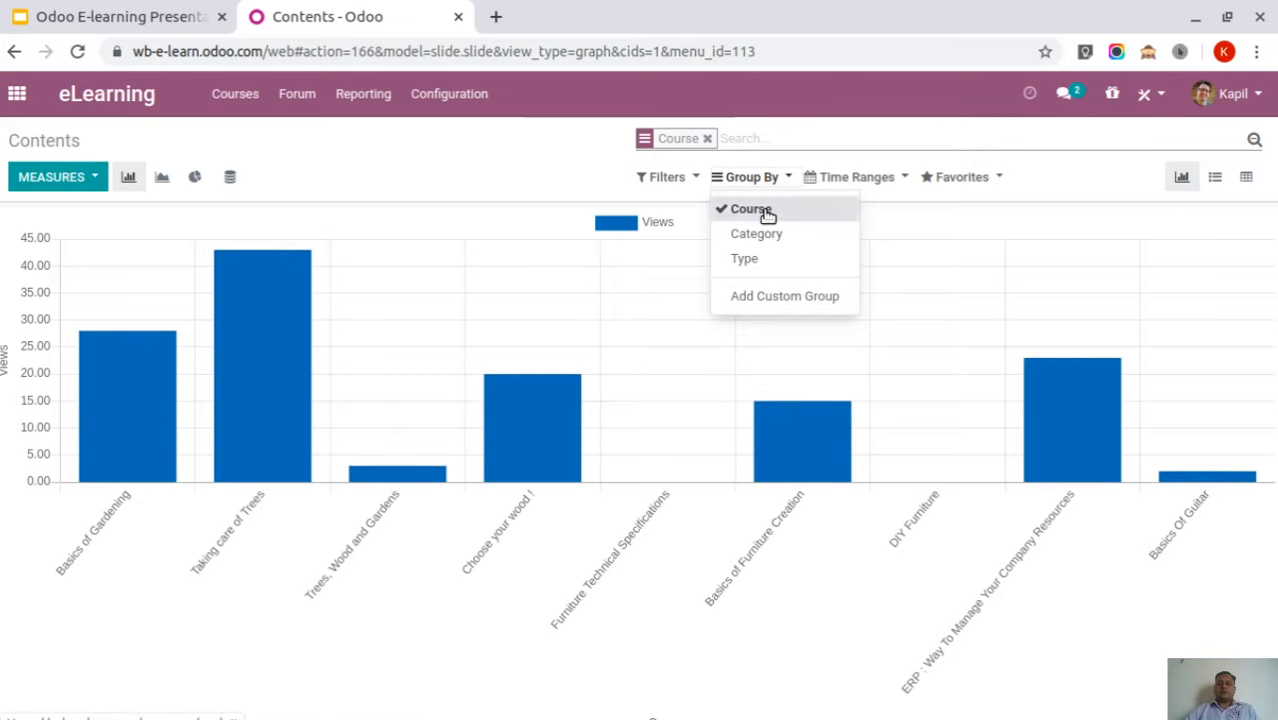
pyautogui.click(766, 212)
pyautogui.click(750, 234)
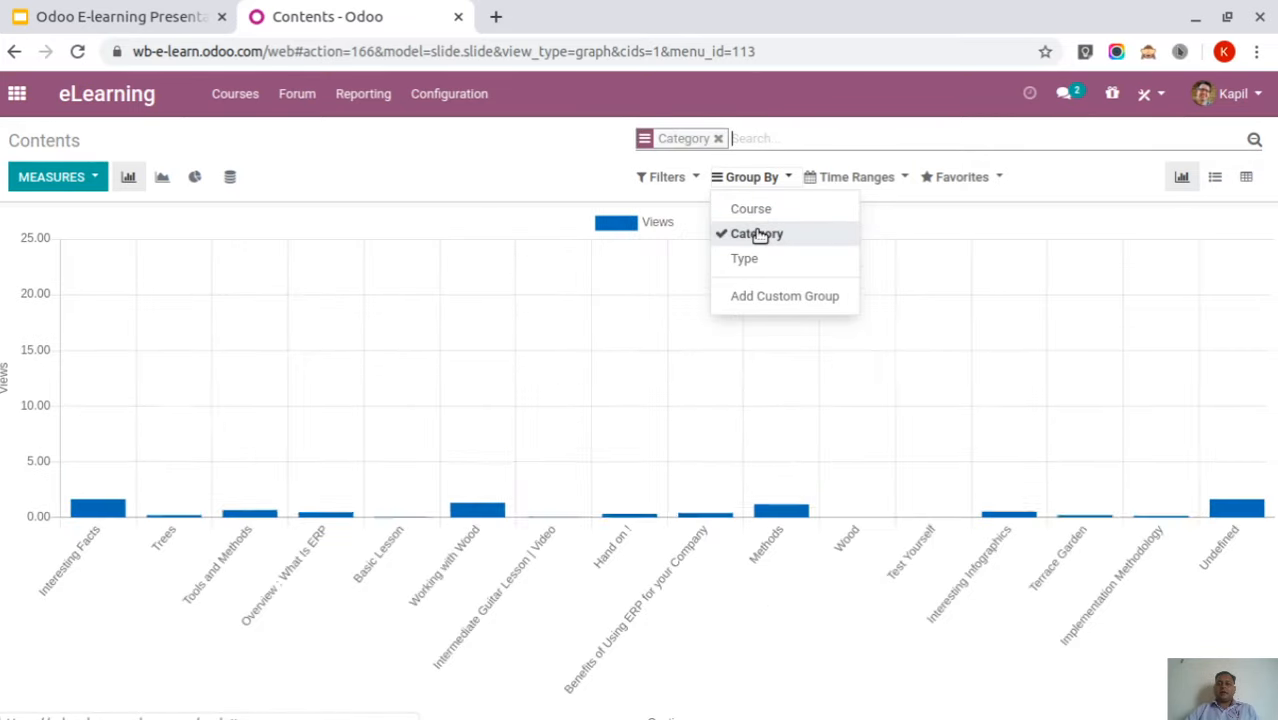
pyautogui.click(480, 173)
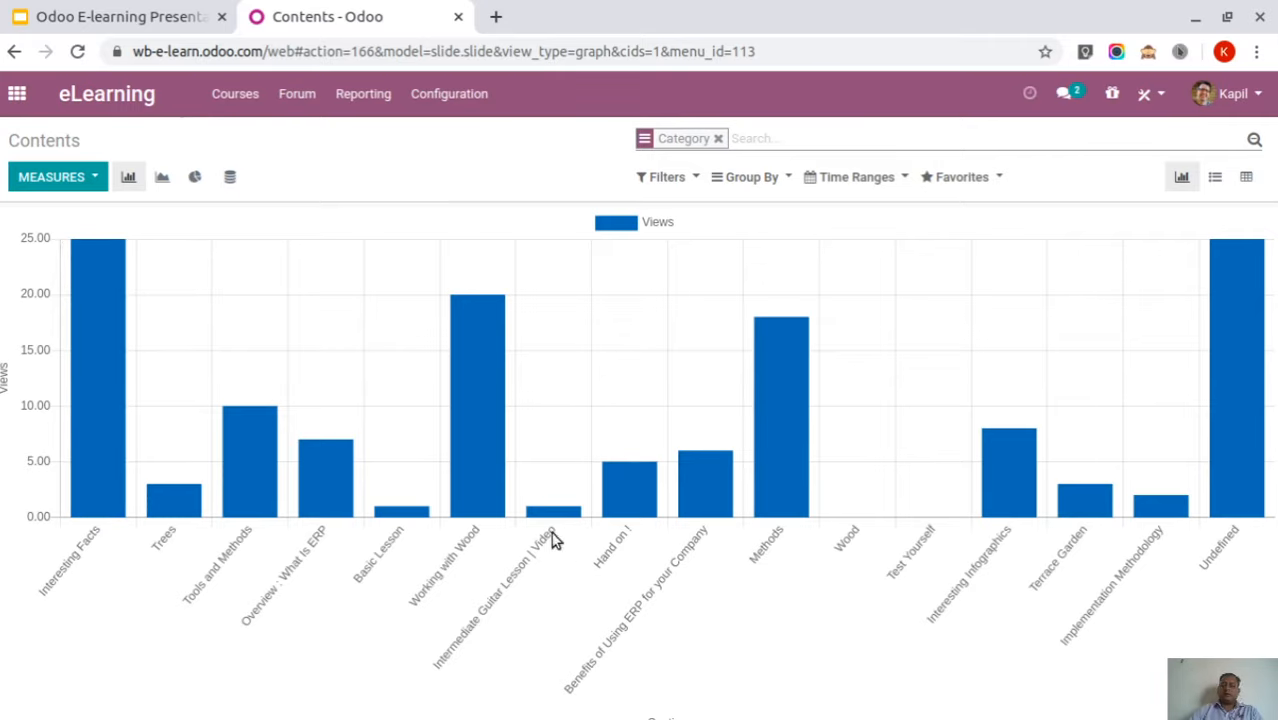
# Group the Contents report by Type only and inspect the views of the Infographic, Document and Video bars
pyautogui.click(738, 186)
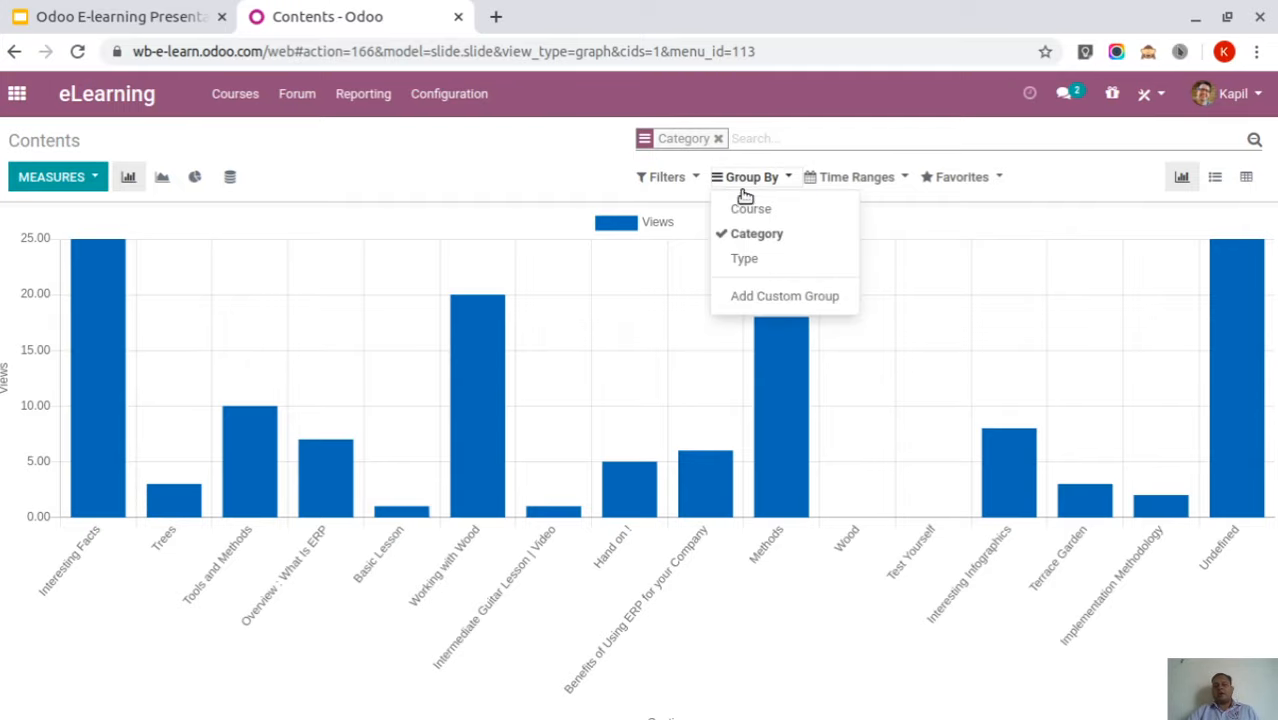
pyautogui.click(750, 236)
pyautogui.click(748, 262)
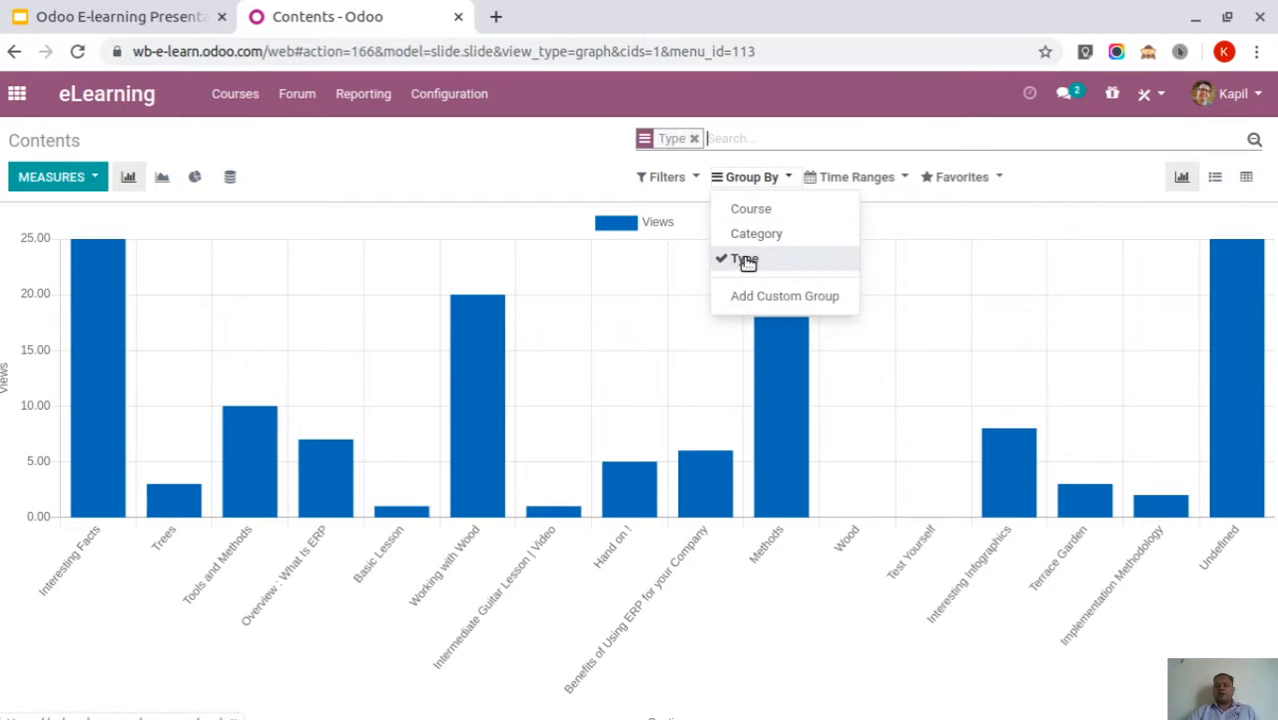
pyautogui.moveTo(530, 480)
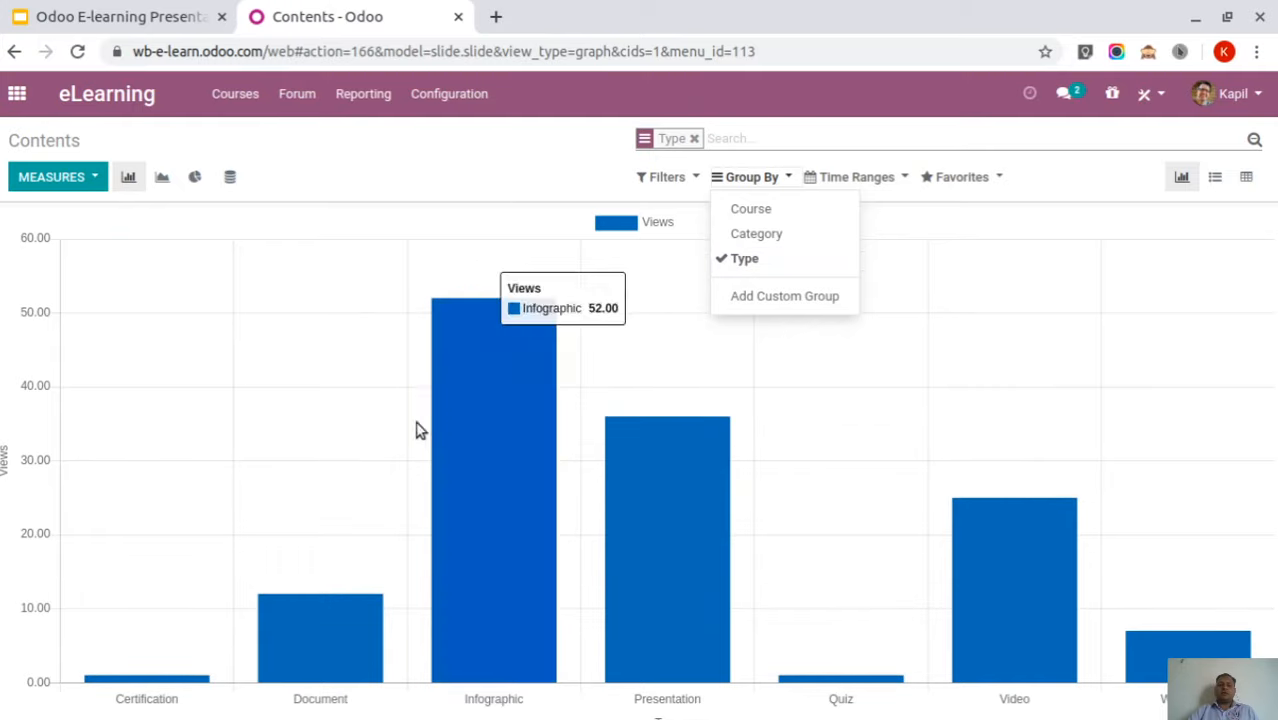
pyautogui.moveTo(279, 662)
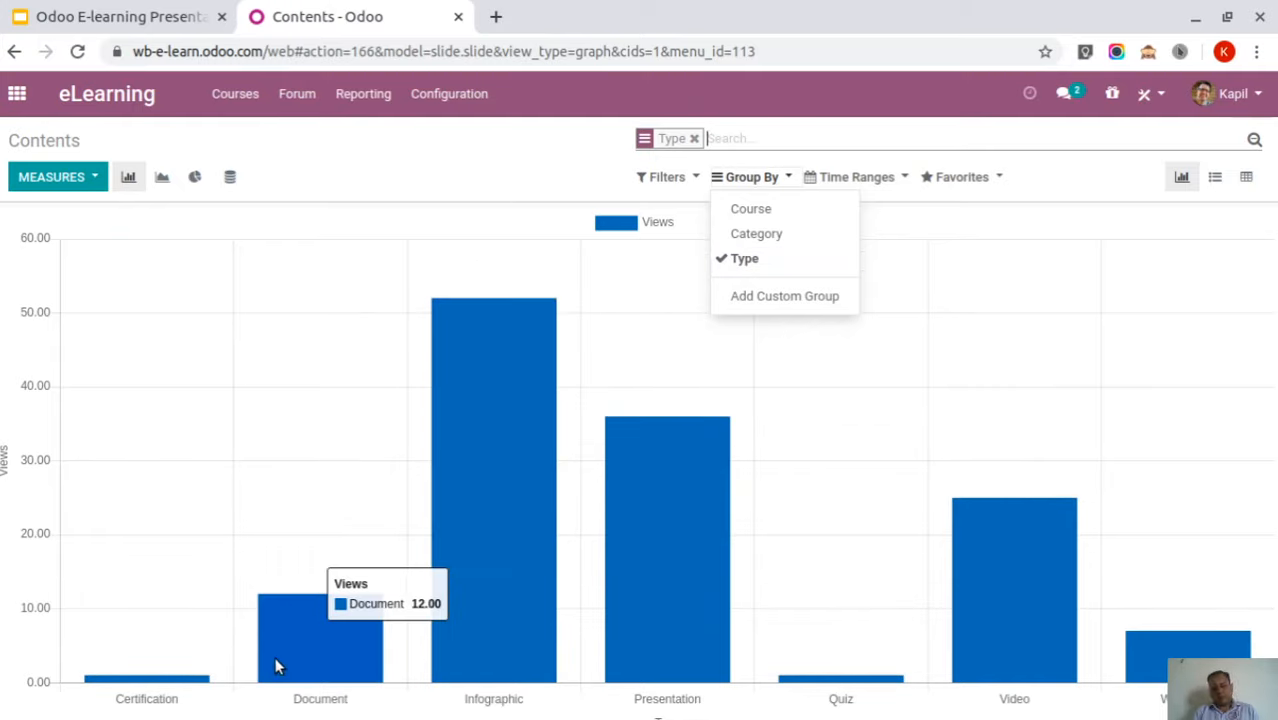
pyautogui.moveTo(498, 506)
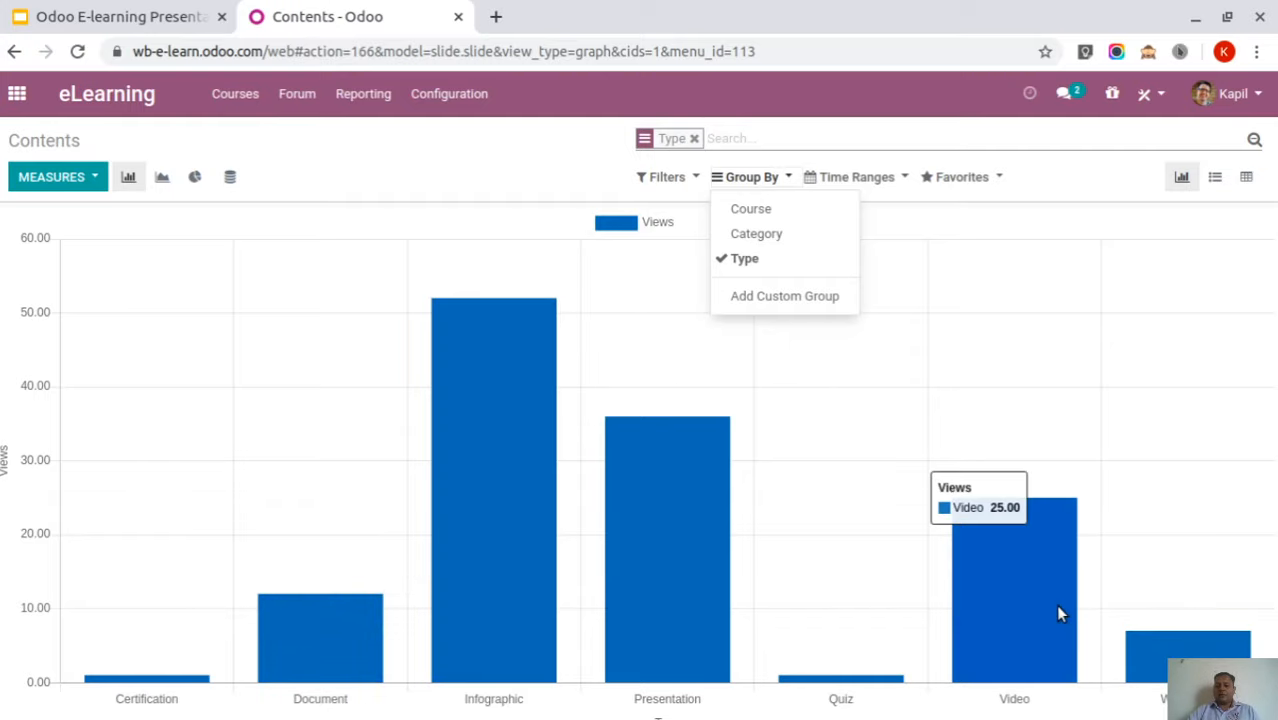
# Return to the Odoo apps overview and switch to the Odoo E-learning Presentation in Google Slides
pyautogui.click(17, 95)
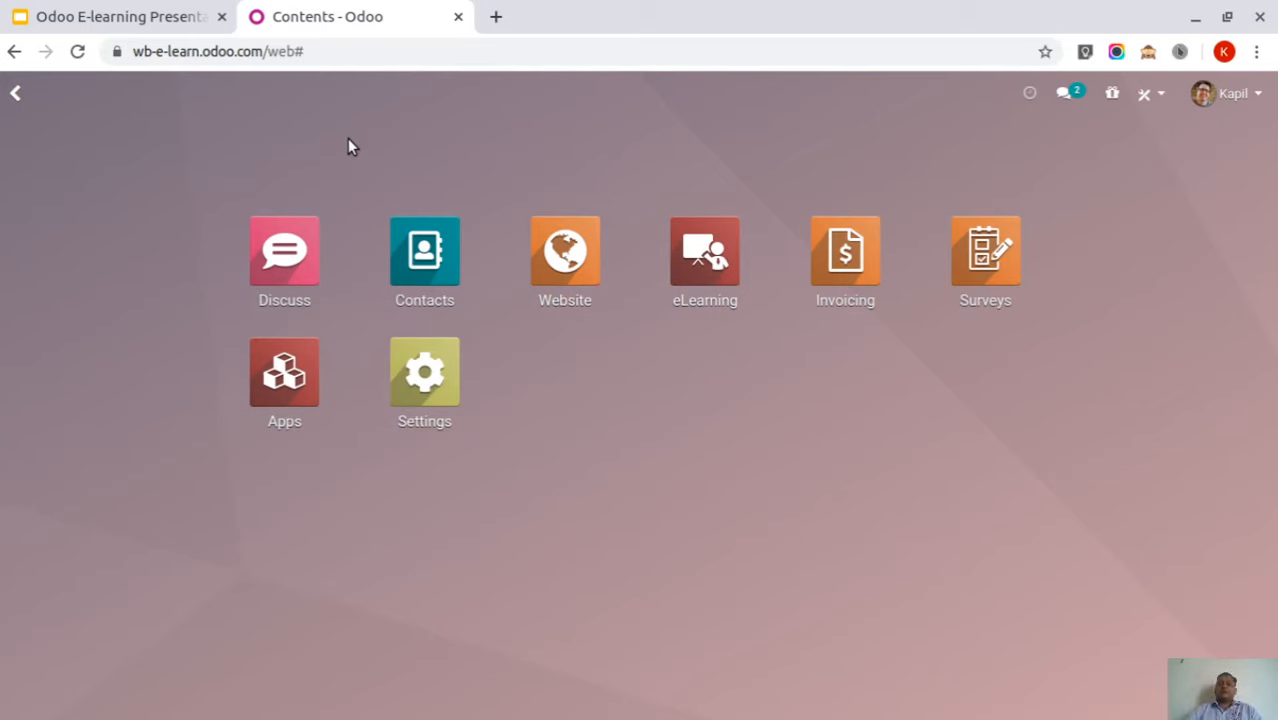
pyautogui.click(151, 20)
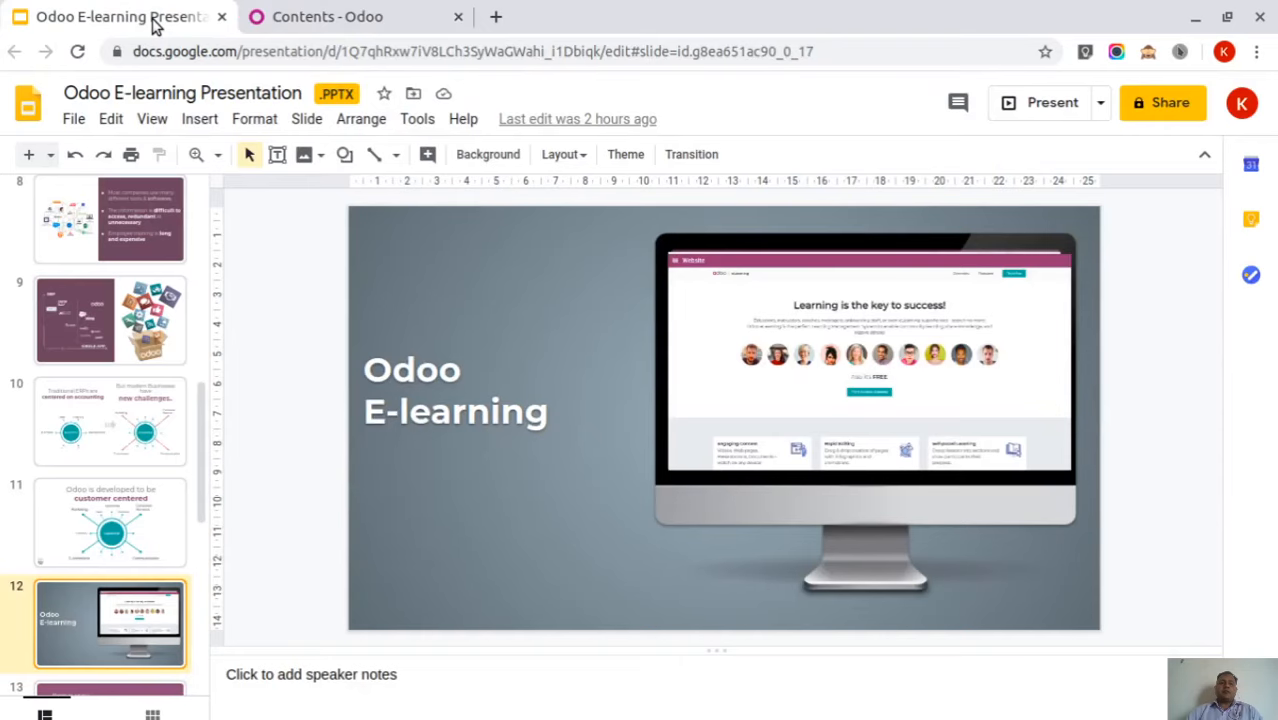